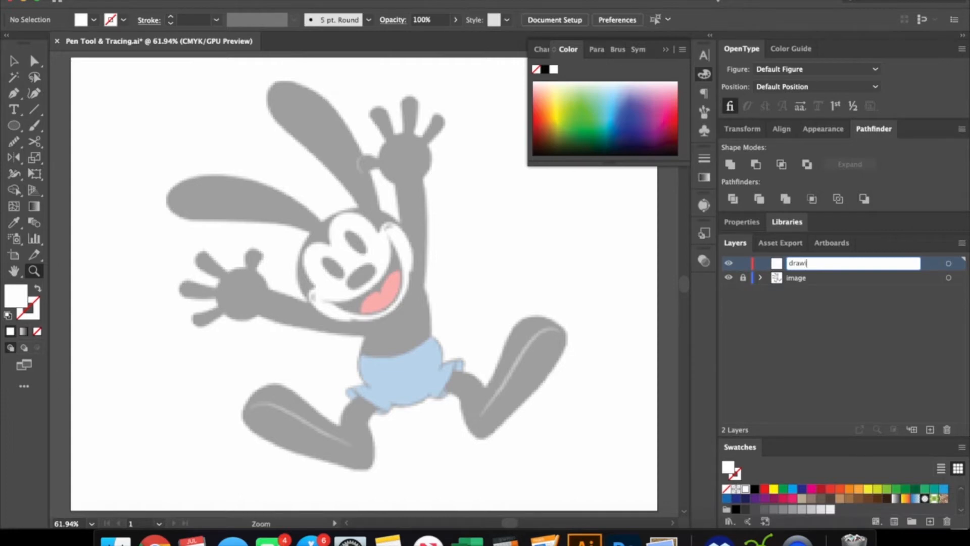
Step: Name the new layer drawing and activate the Pen tool for tracing
key("Return")
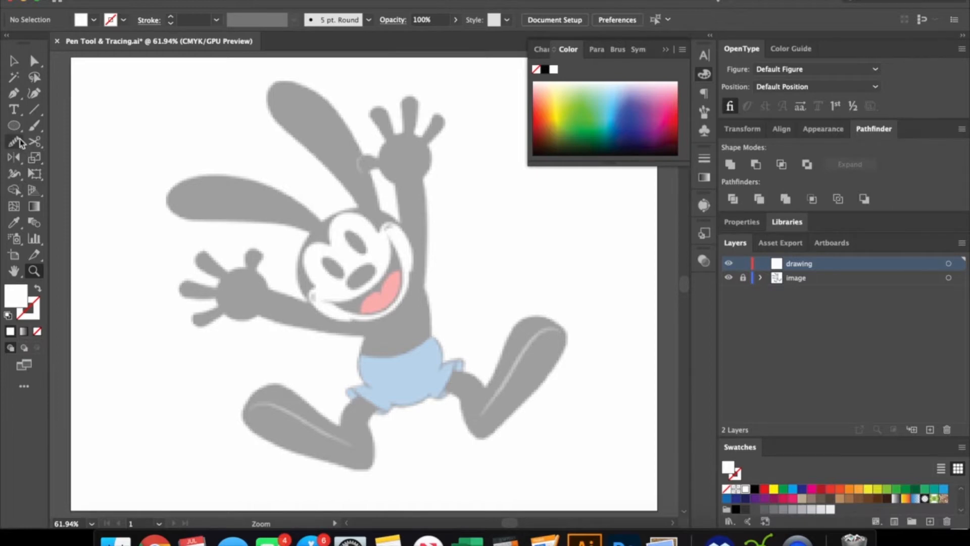
left_click(14, 96)
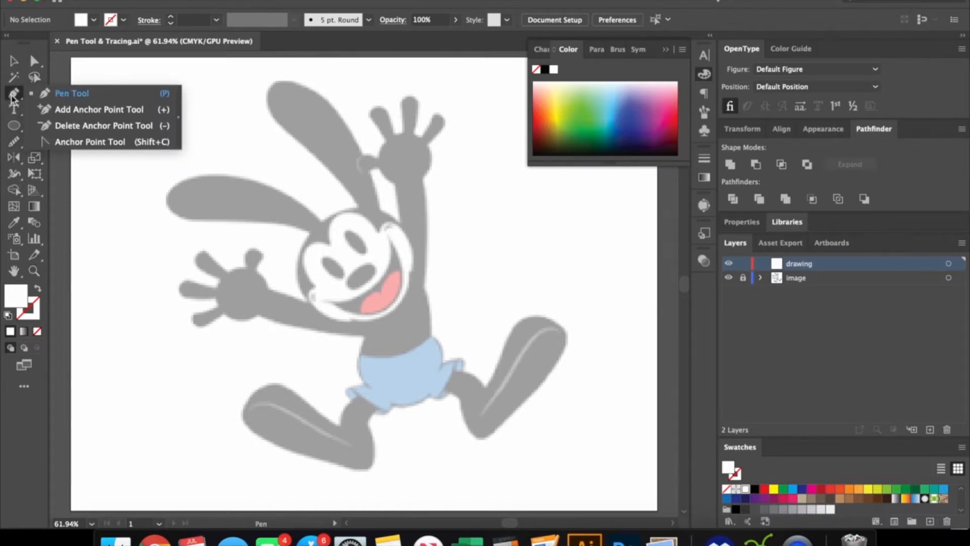
left_click(12, 97)
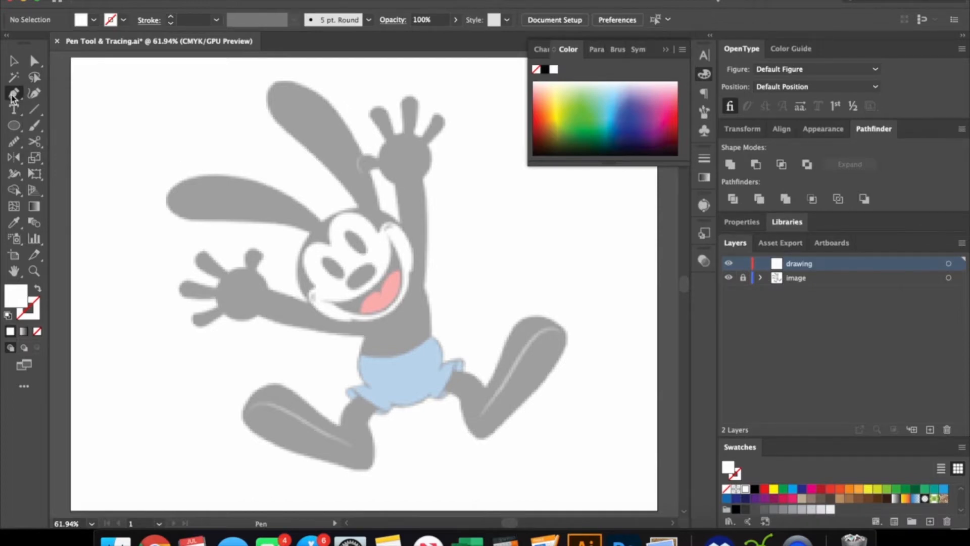
left_click(13, 97)
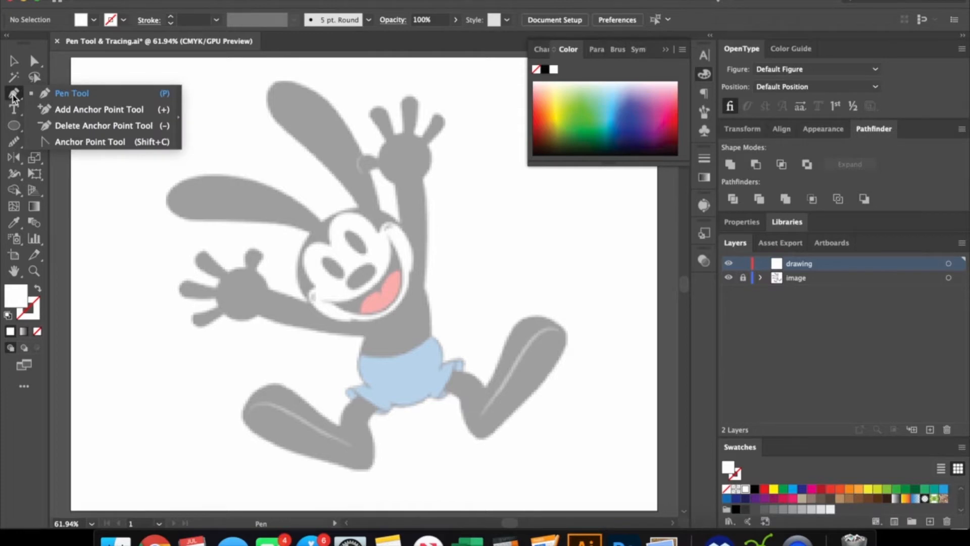
left_click(63, 96)
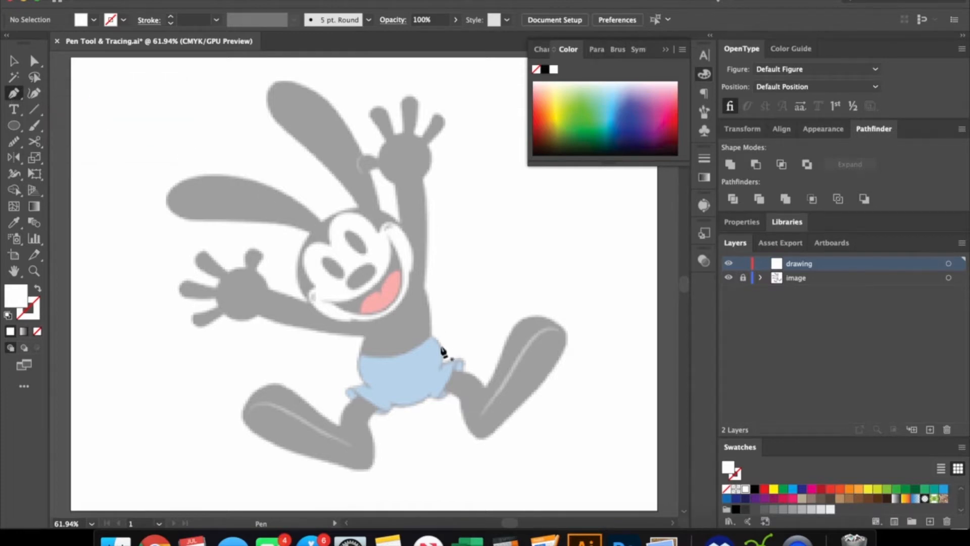
Step: Trace the character's lower ear as a closed curved shape with the Pen tool, ending where it meets the head
key("z")
left_click_drag(299, 239, 503, 336)
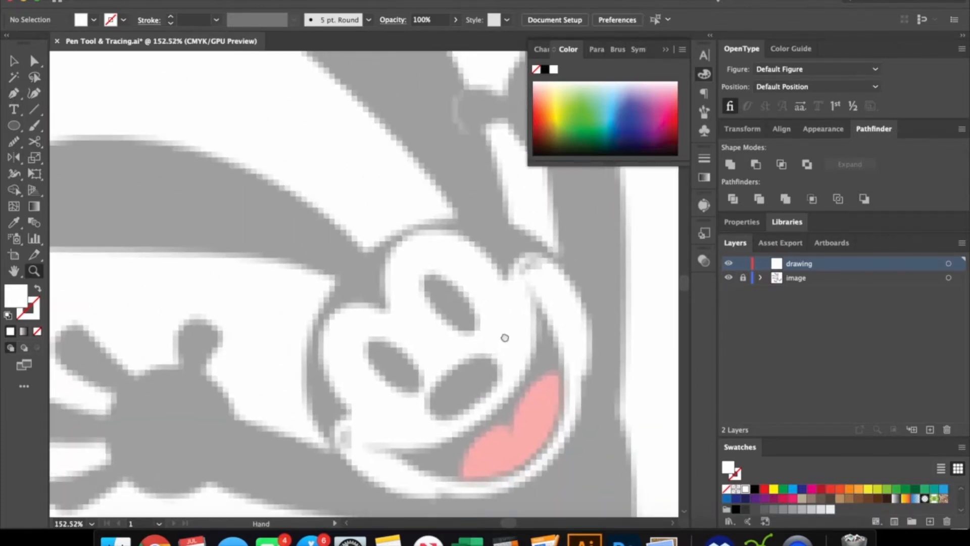
left_click_drag(431, 267, 485, 312)
key("p")
left_click(483, 309)
left_click_drag(221, 195, 71, 195)
left_click_drag(111, 281, 296, 306)
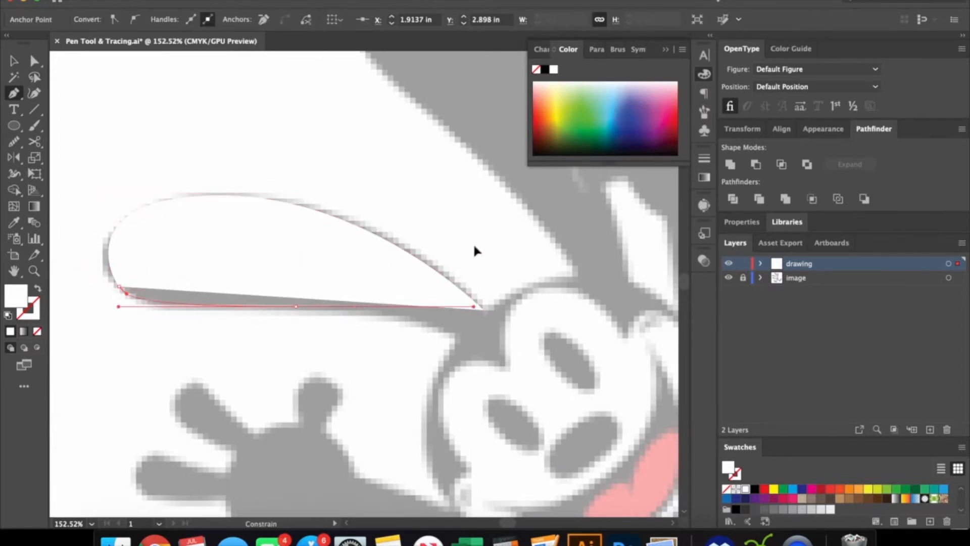
left_click_drag(483, 309, 468, 363)
left_click(297, 306)
mouse_move(457, 334)
left_mouse_down()
mouse_move(487, 354)
mouse_move(464, 341)
left_mouse_up()
left_click(456, 334)
left_click(483, 309)
Step: Fill the traced lower ear shape with black
key("a")
left_click(384, 354)
scroll(241, 251, "right", 2)
scroll(241, 251, "down", 1)
key("v")
left_click(241, 251)
left_click_drag(648, 128, 672, 155)
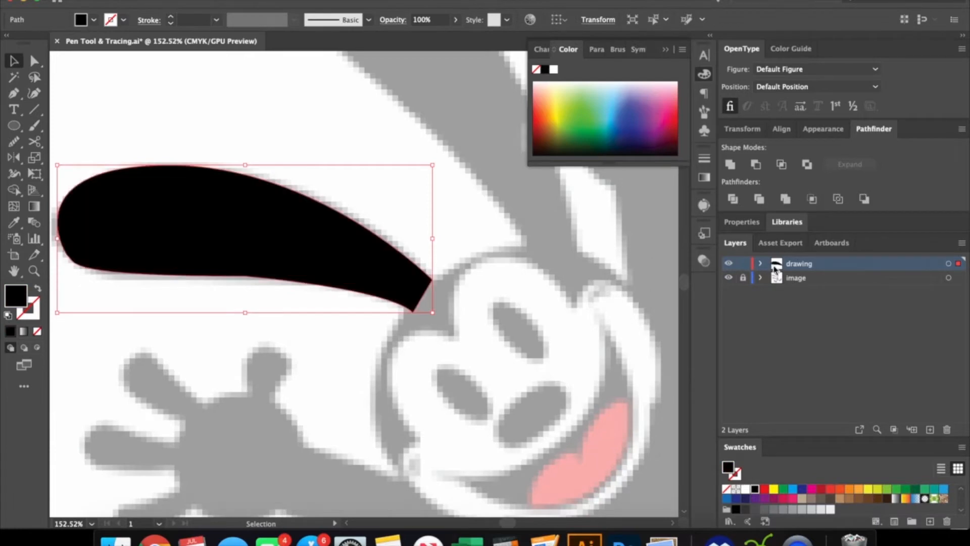
Step: Duplicate the black ear, then rotate and position the copy over the character's upper ear
left_click(522, 320)
scroll(505, 344, "up", 3)
scroll(485, 354, "right", 2)
left_click_drag(269, 333, 530, 457)
scroll(535, 295, "up", 2)
scroll(535, 295, "right", 2)
left_click_drag(325, 293, 294, 160)
left_click_drag(412, 432, 440, 418)
left_click_drag(388, 263, 394, 268)
left_click_drag(140, 189, 161, 190)
left_click_drag(247, 80, 268, 70)
left_click_drag(220, 120, 247, 145)
Step: Reposition the copied ear's base, outer-edge and tip anchor points to match the upper ear in the image
key("a")
left_click_drag(449, 398, 463, 388)
left_click_drag(358, 168, 347, 134)
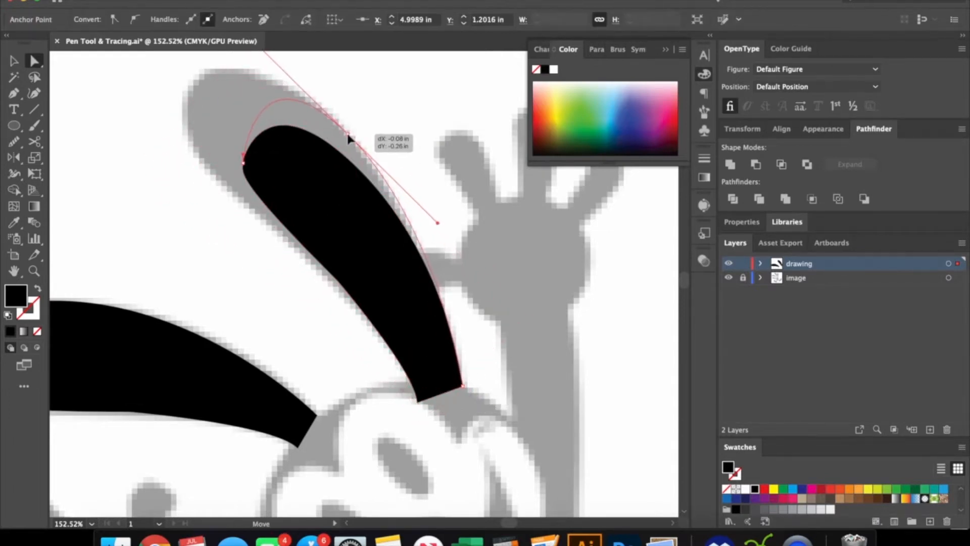
left_click_drag(243, 161, 195, 81)
Step: Pull out the tip anchor's handle to round the upper ear's end and shift the tip anchor slightly outward
left_click(338, 279)
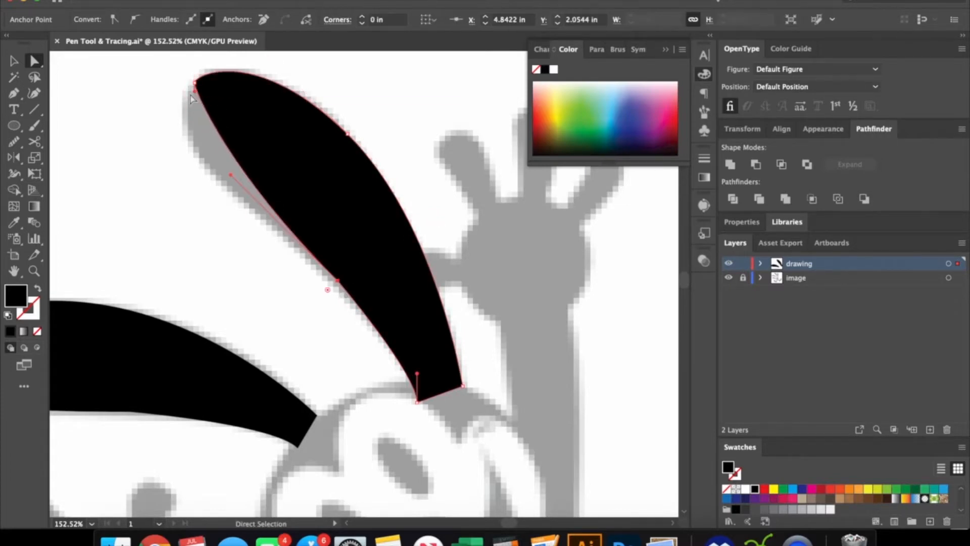
left_click_drag(195, 91, 188, 100)
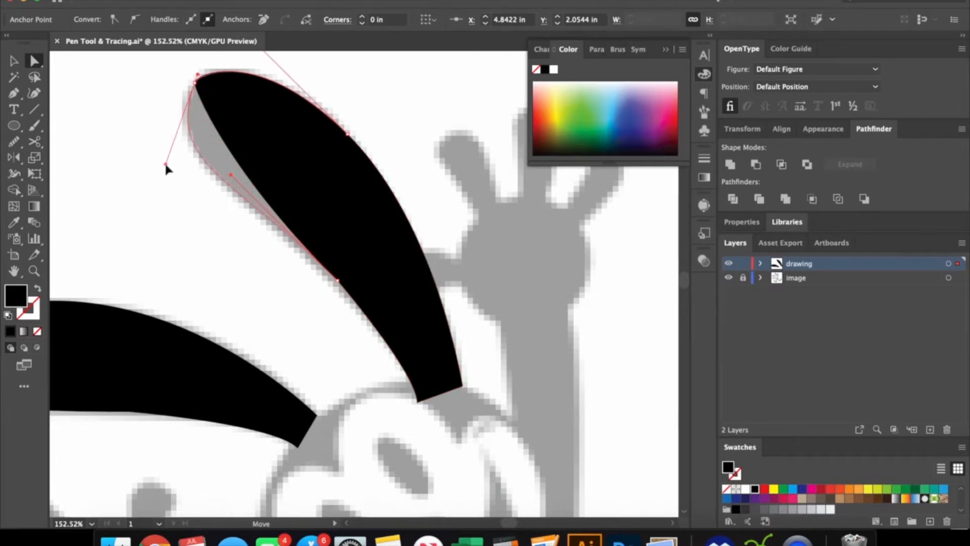
left_click_drag(166, 165, 166, 165)
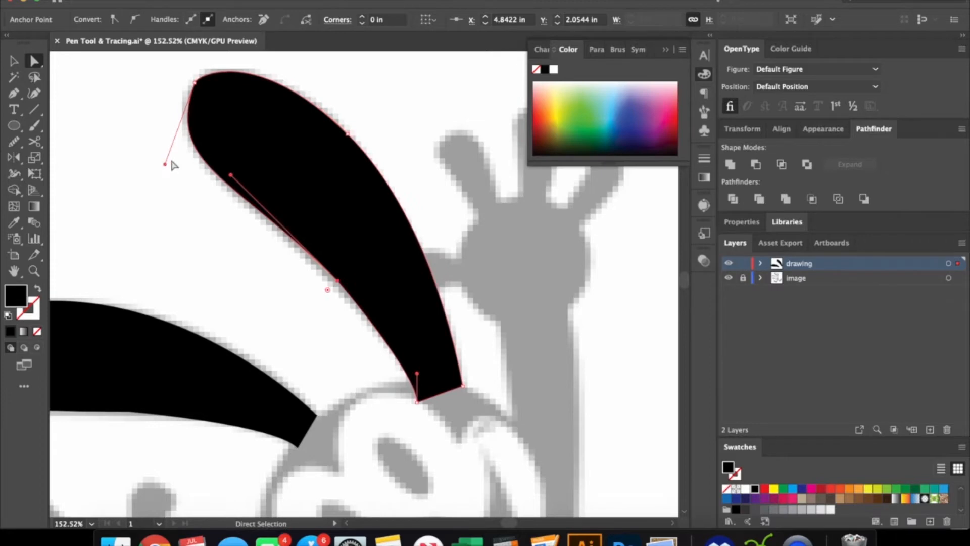
left_click(200, 88)
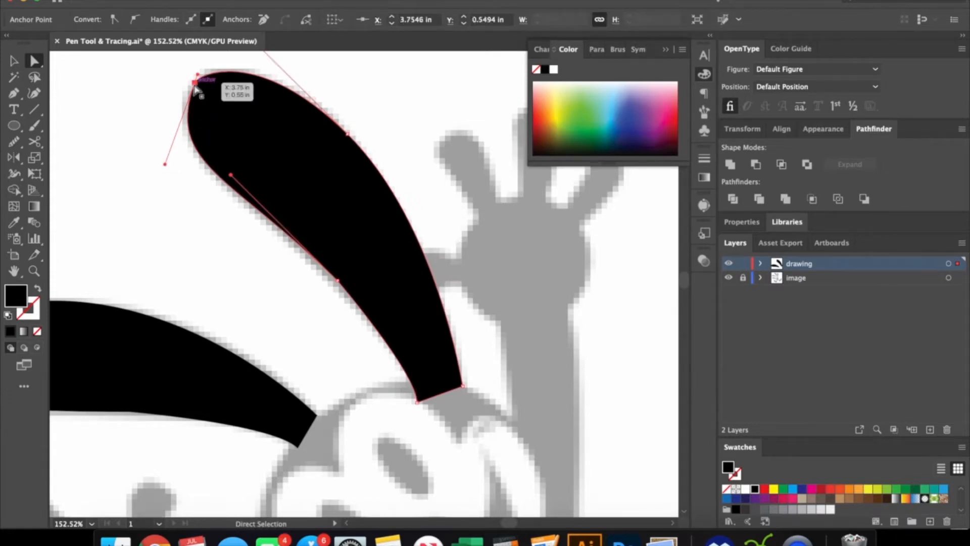
left_click_drag(196, 87, 196, 87)
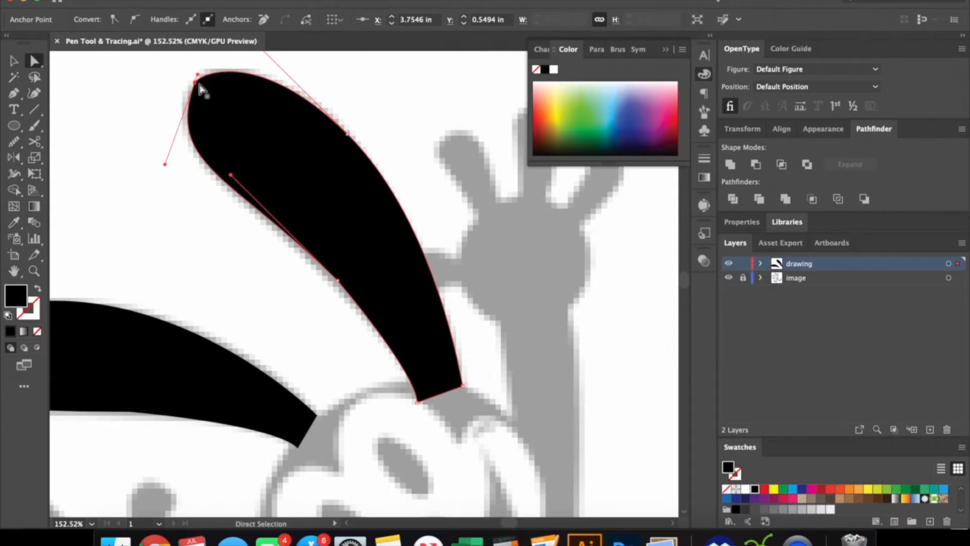
left_click_drag(197, 85, 190, 87)
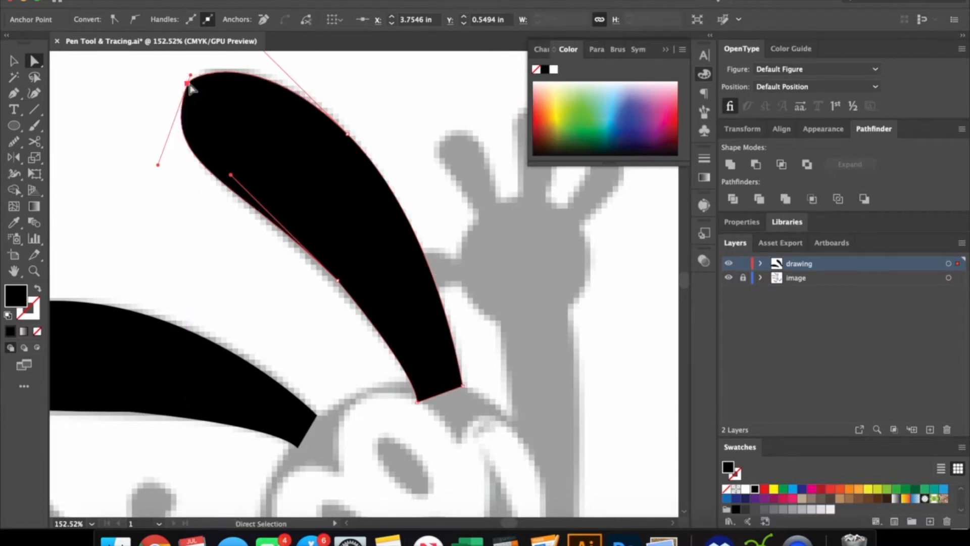
left_click(386, 116)
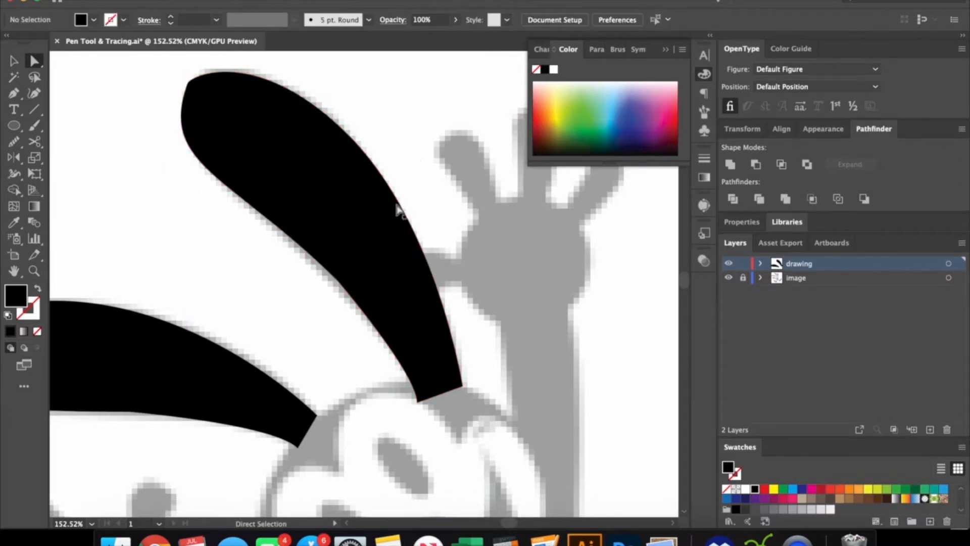
Step: Smooth the upper ear's outline with the Smooth tool
left_click(226, 136)
left_click_drag(14, 142, 75, 175)
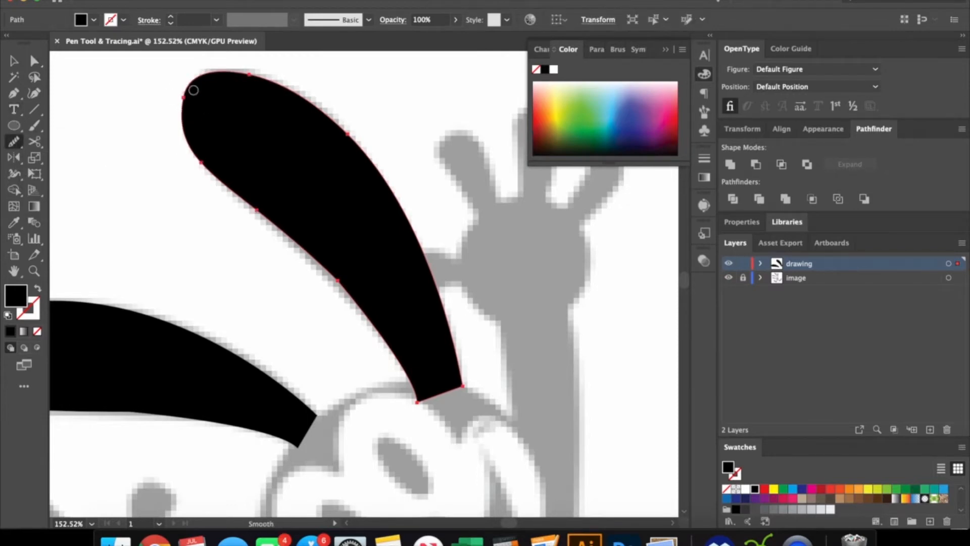
left_click_drag(292, 225, 370, 304)
mouse_move(218, 66)
left_mouse_down()
mouse_move(399, 204)
mouse_move(411, 216)
mouse_move(388, 234)
left_mouse_up()
key("a")
left_click(504, 354)
Step: Try to move the upper ear slightly, then undo the move
scroll(535, 352, "down", 2)
key("v")
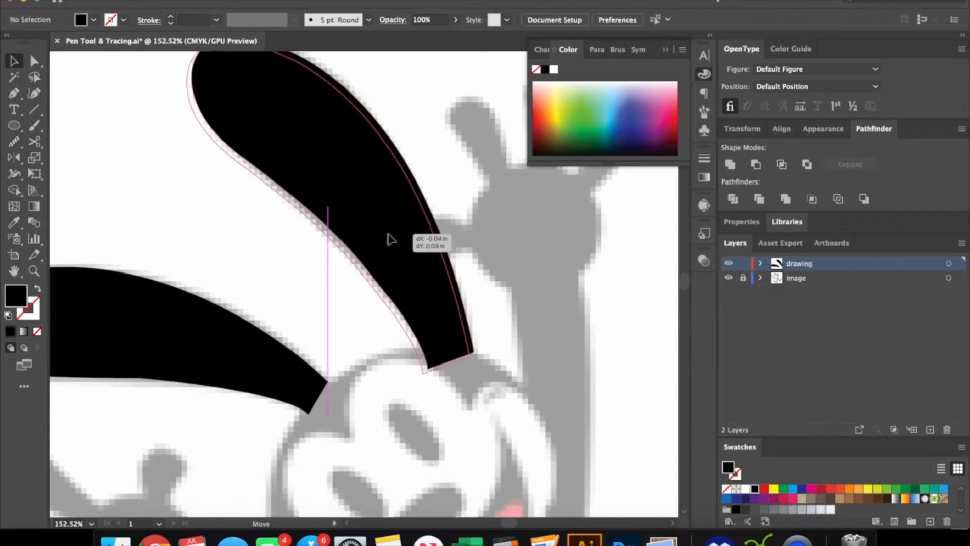
key("super+z")
left_click(487, 202)
scroll(488, 204, "down", 5)
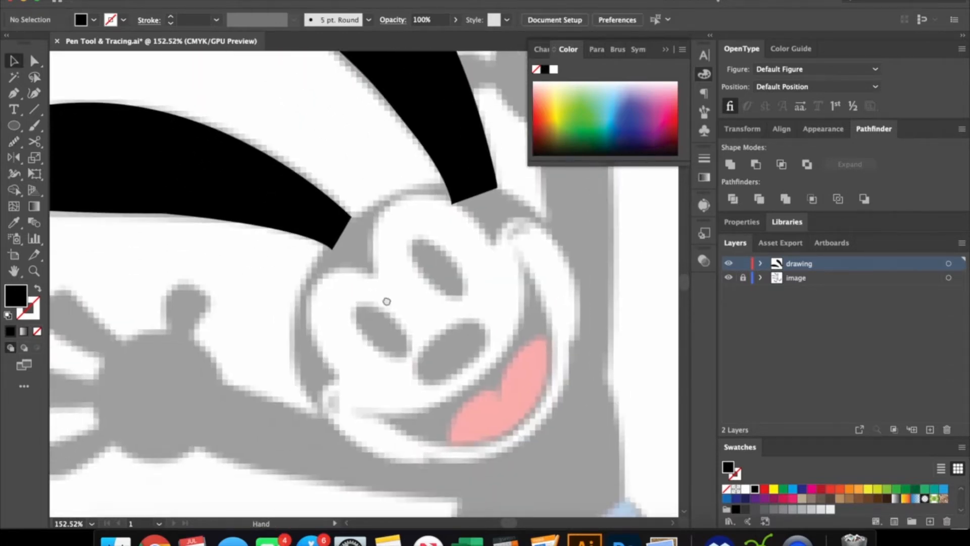
key("p")
scroll(483, 180, "up", 6)
Step: Shift the upper ear's tip anchor outward and even out both sides of the ear with the Smooth tool
key("a")
left_click(196, 81)
left_click_drag(196, 80, 189, 82)
left_click(423, 197)
left_click(225, 137)
left_click_drag(14, 142, 96, 173)
left_click_drag(271, 215, 276, 222)
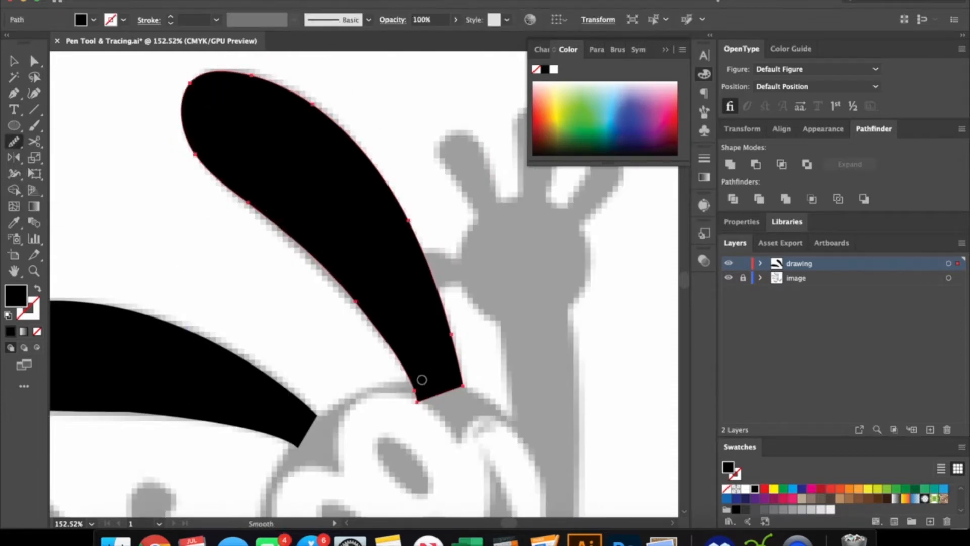
key("a")
left_click(546, 350)
Step: Try to nudge the whole upper ear slightly upward
scroll(546, 351, "down", 2)
key("v")
left_click_drag(388, 254, 389, 236)
left_click(471, 166)
scroll(472, 167, "up", 2)
scroll(457, 293, "down", 6)
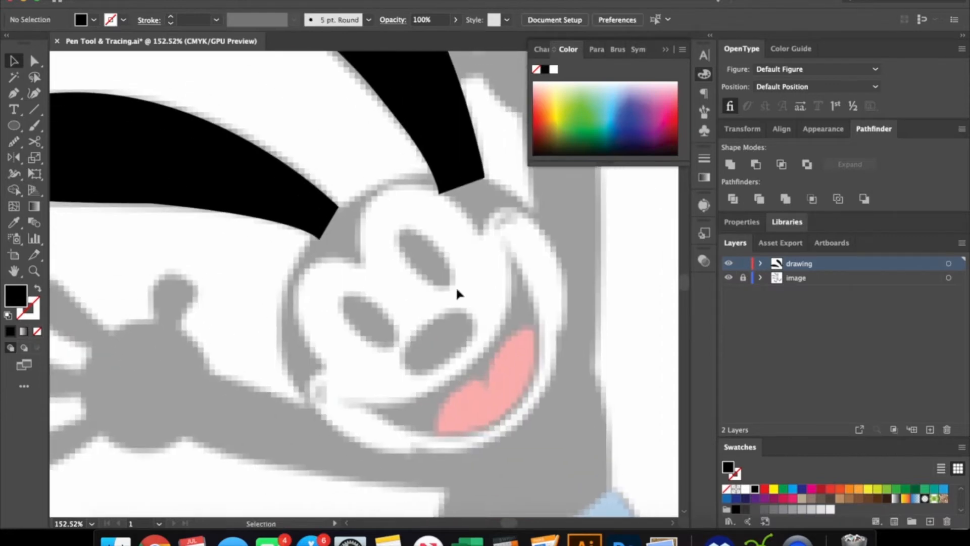
Step: Trace the full head outline with the Pen tool as a closed black shape starting and ending at the upper ear's base
key("p")
left_click(483, 177)
left_click_drag(338, 206, 280, 266)
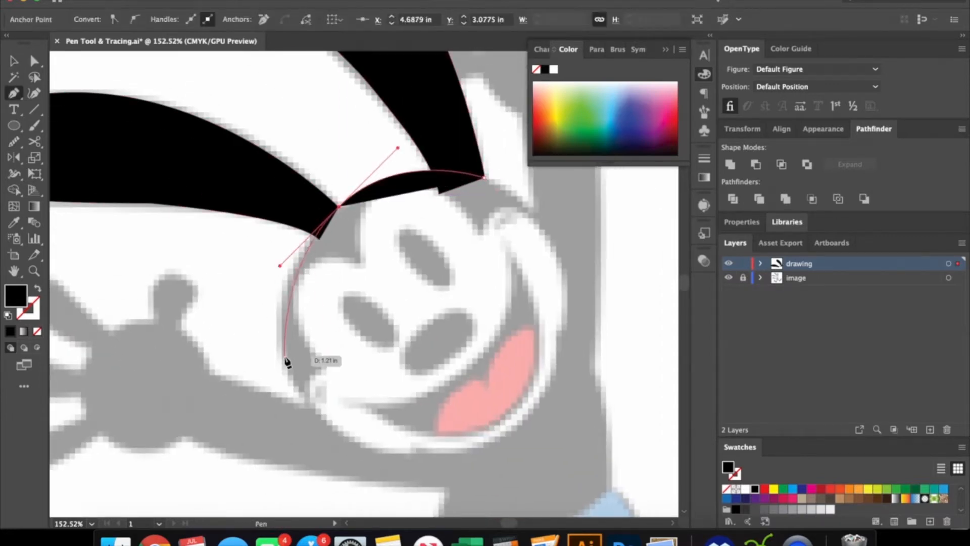
left_click_drag(306, 400, 443, 474)
key("super+z")
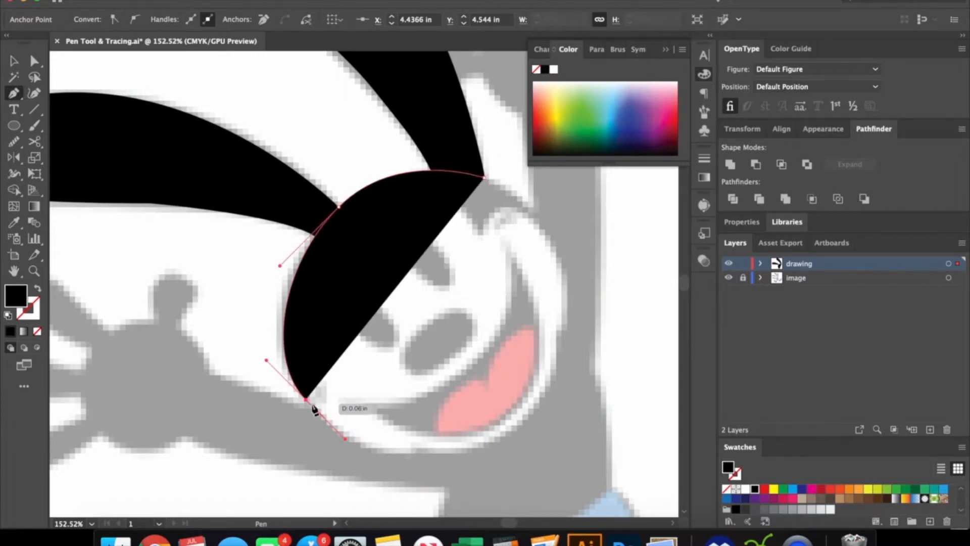
left_click_drag(357, 444, 444, 437)
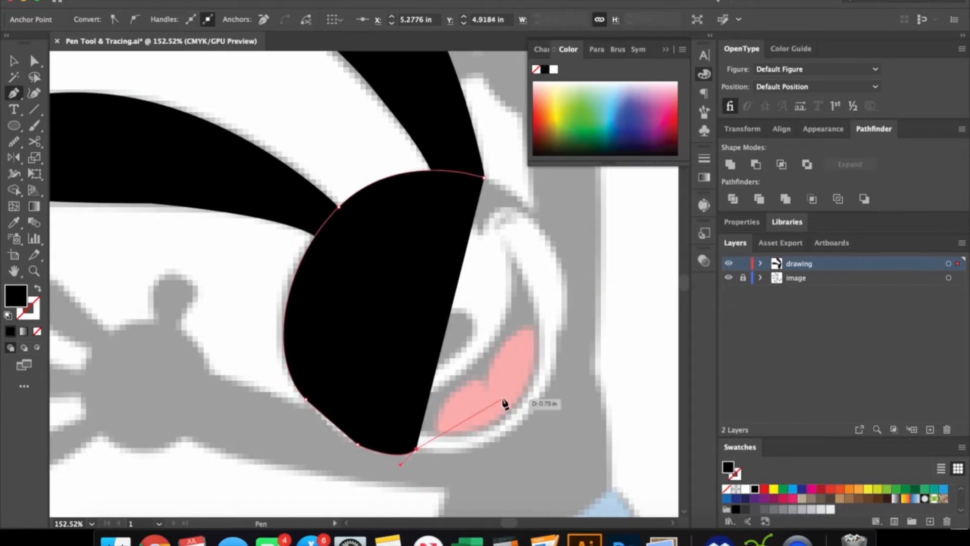
left_click_drag(558, 331, 542, 192)
key("super+z")
left_click_drag(553, 246, 528, 221)
left_click_drag(484, 177, 425, 154)
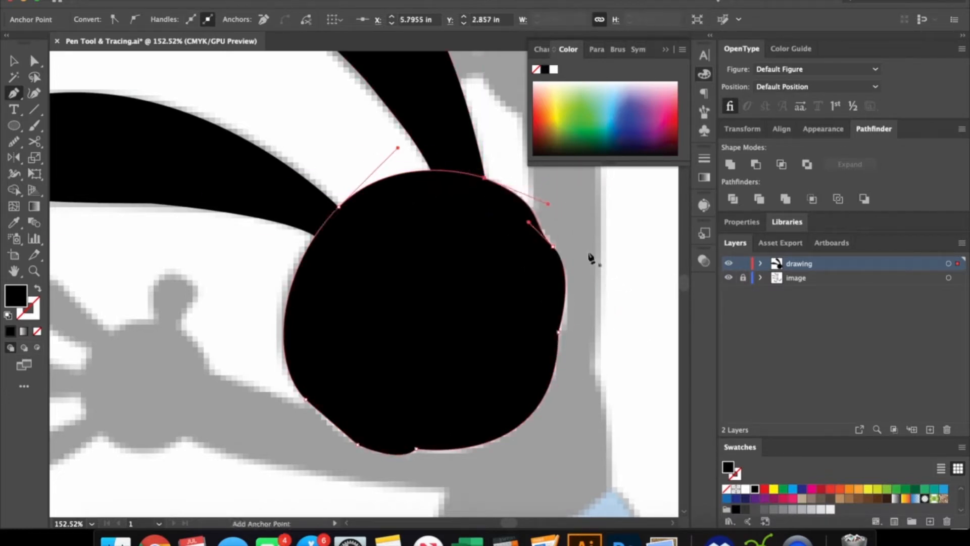
Step: Smooth the right, bottom and left edges of the black head shape with the Smooth tool
key("a")
left_click(14, 142)
left_click_drag(571, 345, 399, 447)
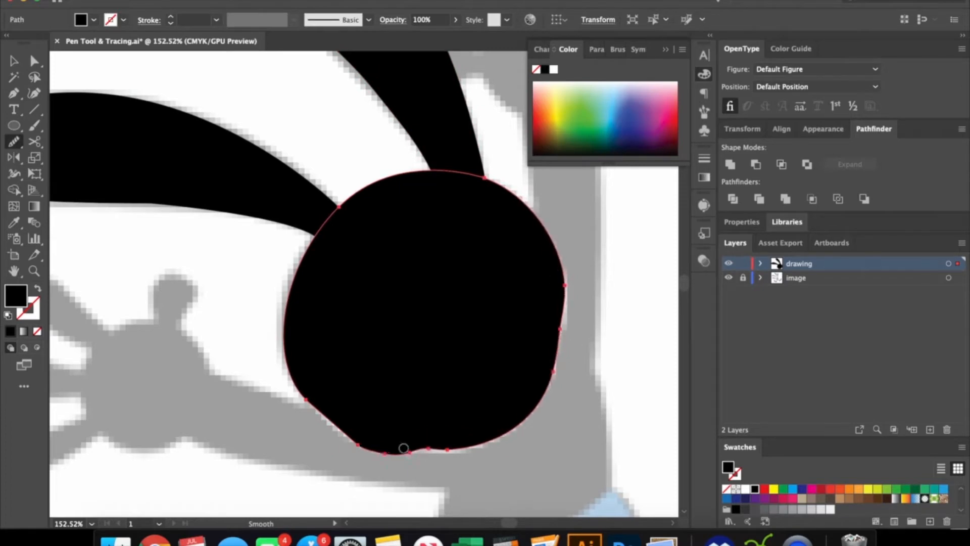
mouse_move(341, 450)
left_mouse_down()
mouse_move(285, 303)
mouse_move(396, 174)
left_mouse_up()
Step: Pull the head shape's chin anchors down onto the traced edge and set the shape's opacity to 50%
key("v")
key("a")
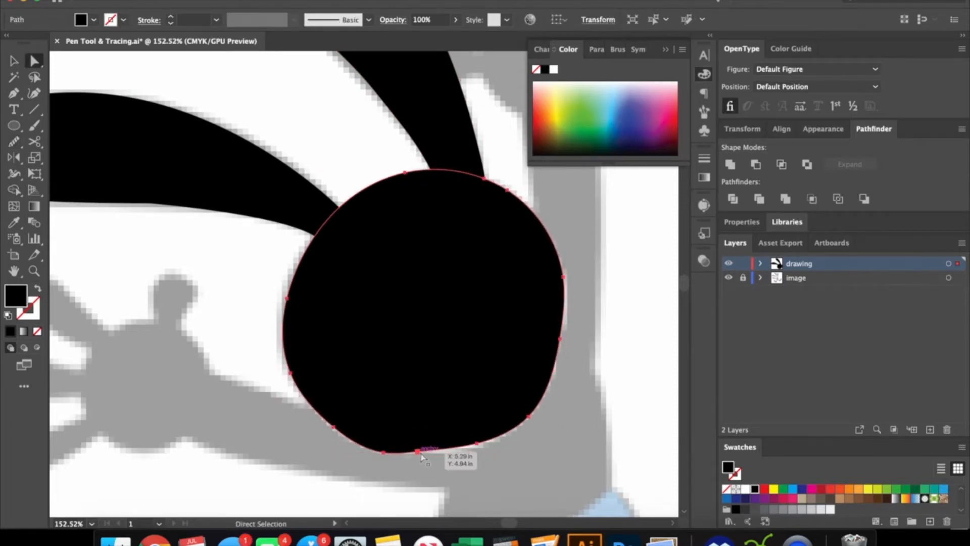
left_click(419, 452)
left_click(477, 451)
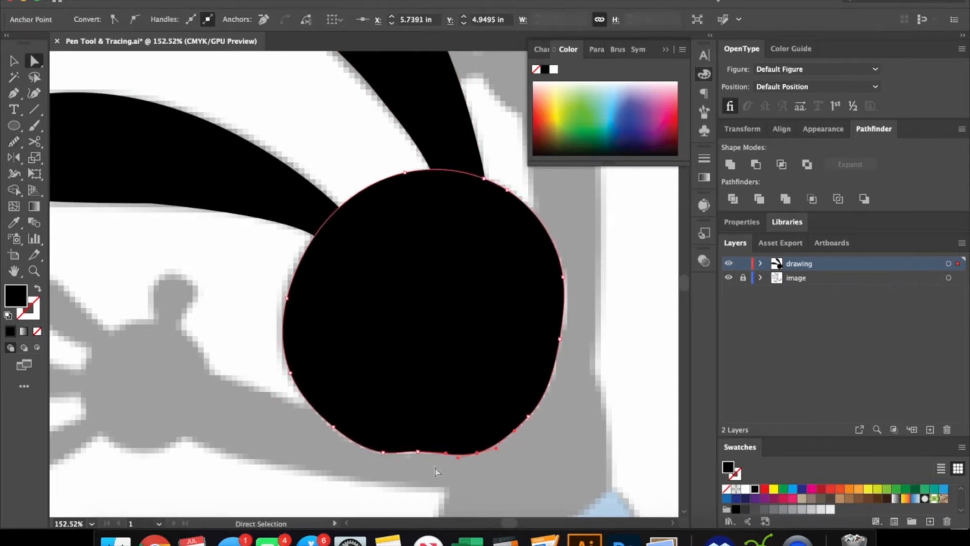
key("o")
key("v")
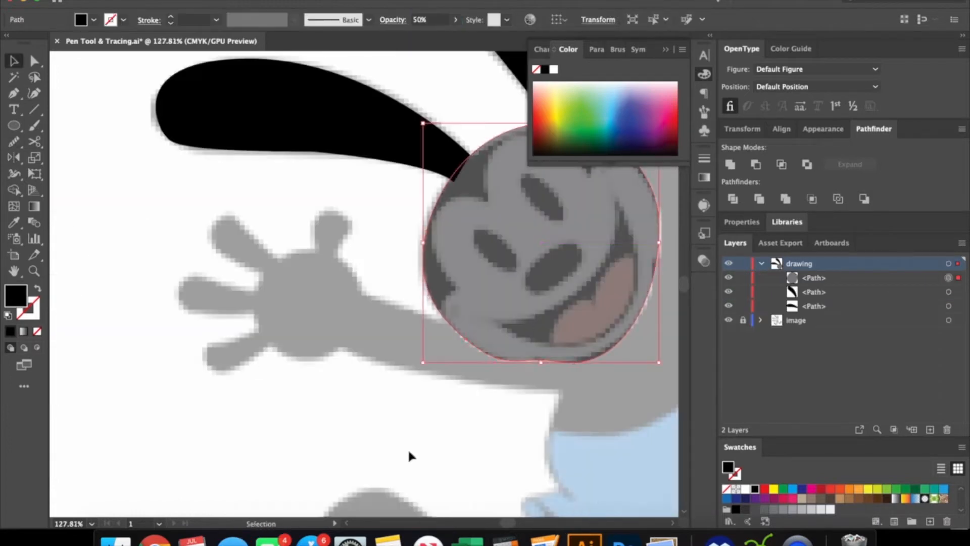
Step: Adjust the anchor on the head shape's right edge and add an anchor point there
scroll(540, 243, "up", 2)
key("a")
left_click_drag(506, 253, 502, 259)
left_click_drag(14, 94, 71, 112)
left_click(506, 253)
Step: Move the right-edge anchors and handles of the head shape to follow the cheek in the image
key("a")
left_click_drag(505, 253, 542, 235)
left_click_drag(497, 283, 500, 252)
left_click_drag(490, 311, 497, 332)
left_click_drag(542, 235, 508, 223)
Step: Delete the surplus anchor point on the head shape's right edge
key("minus")
left_click(508, 223)
key("a")
left_click(523, 222)
left_click(500, 251)
Step: Refine the right cheek curve of the head shape by adjusting its anchors and smoothing the edge
scroll(505, 246, "up", 5)
left_click_drag(472, 261, 479, 277)
left_click(526, 222)
scroll(523, 222, "down", 4)
left_click(530, 234)
left_click(526, 190)
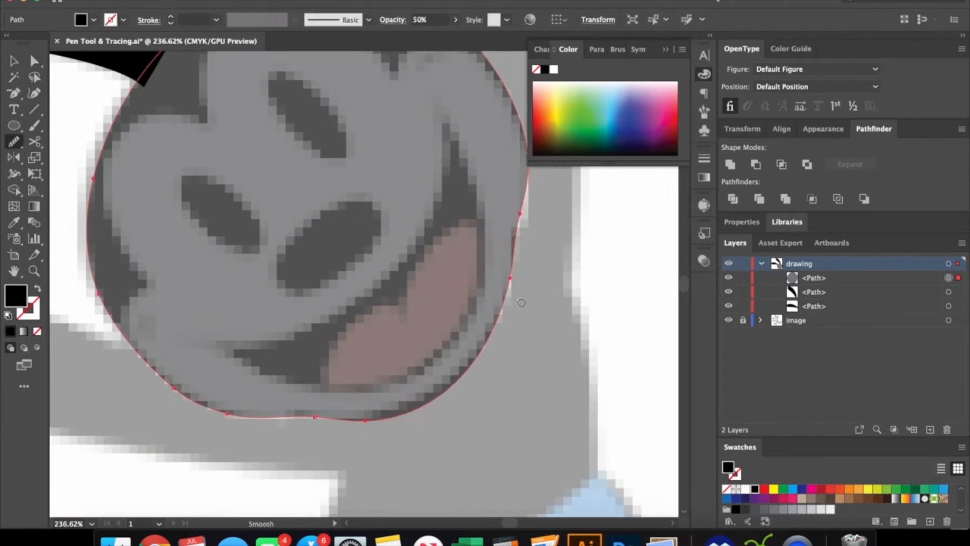
Step: Trace the upper part of the white face area with the Pen tool, from the notch between the eyes to the head's right edge
key("z")
left_click(439, 262, "alt")
key("p")
left_click(250, 225)
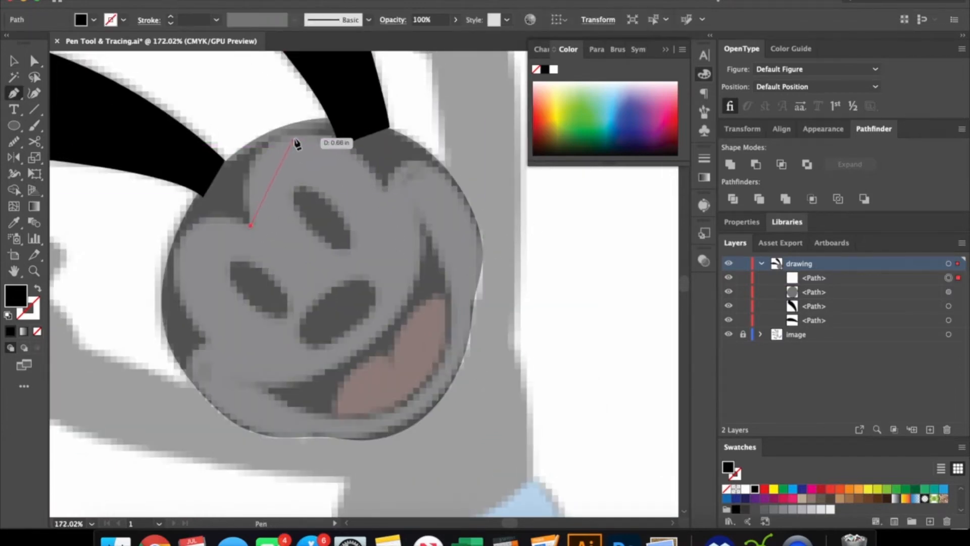
left_click_drag(352, 137, 361, 136)
left_click_drag(385, 188, 441, 158)
left_click_drag(475, 249, 472, 281)
left_click(476, 288)
left_click(250, 225)
left_click(548, 360, "super")
Step: Start a second face path at the same notch and trace around the left eye area down to the left cheek
left_click(250, 225)
left_click_drag(178, 250, 141, 288)
key("ctrl+z")
left_click_drag(185, 230, 170, 248)
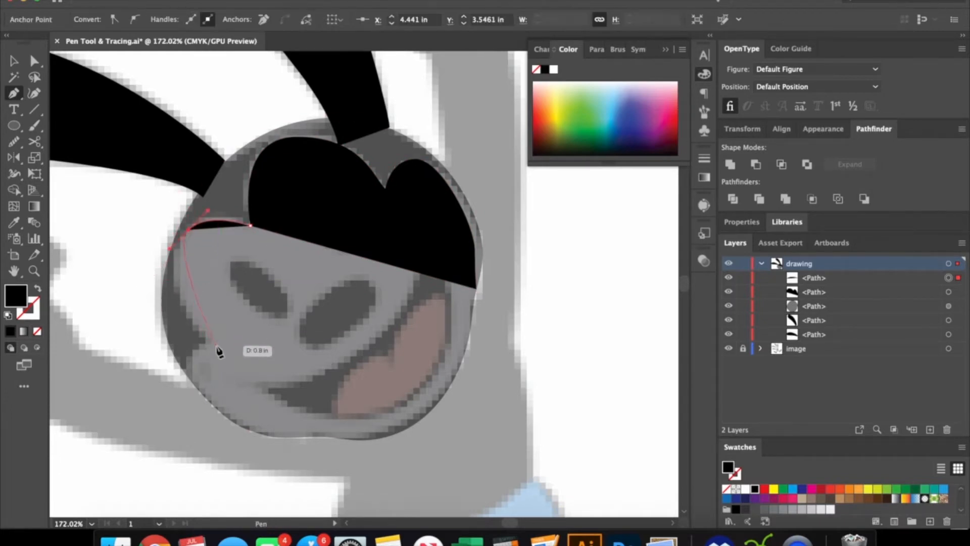
left_click_drag(271, 377, 269, 379)
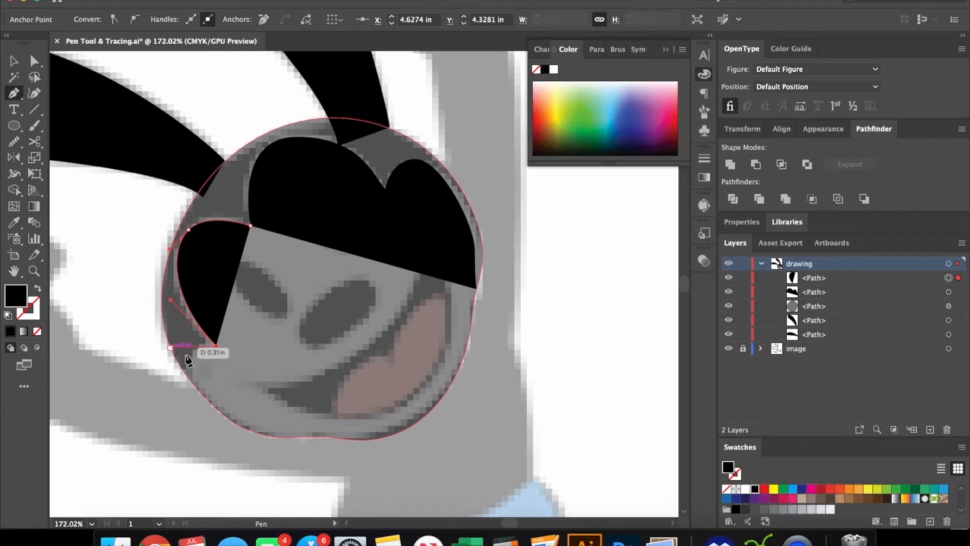
Step: Continue the left face path with the Pen tool from the cheek notch down to the head's lower-left edge
left_click(17, 98)
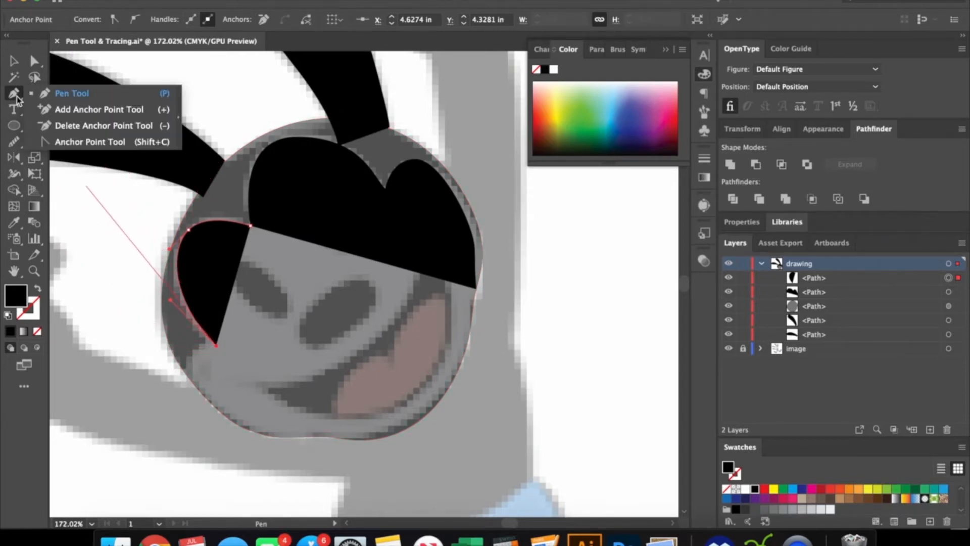
left_click(73, 111)
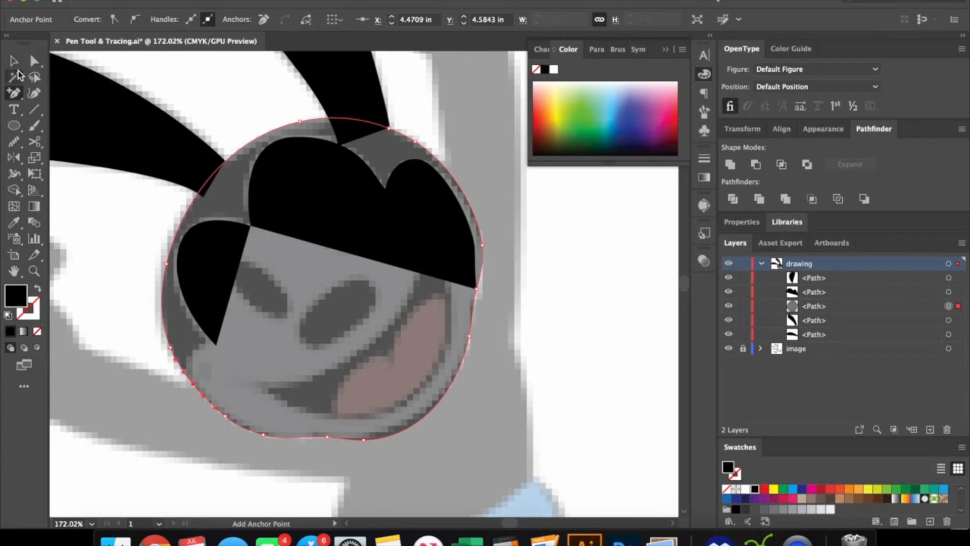
left_click(16, 94)
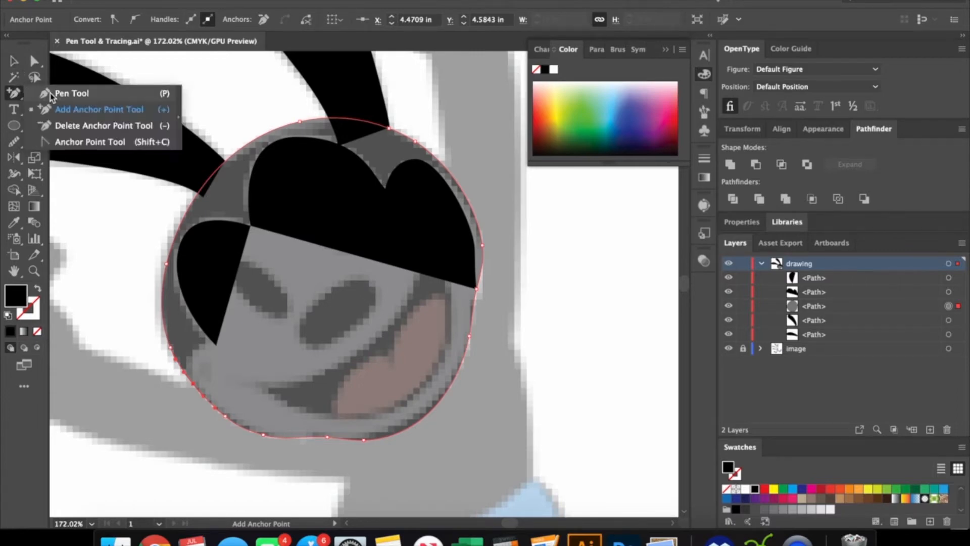
left_click(62, 94)
left_click(216, 345)
left_click_drag(192, 384, 212, 427)
Step: Give the left face path a green outline with no fill
key("v")
left_click(556, 135)
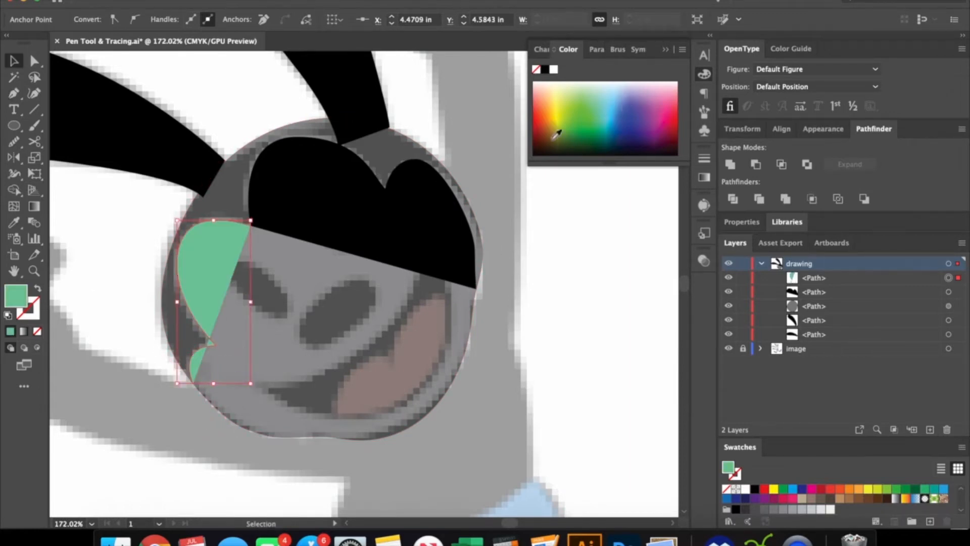
left_click_drag(21, 293, 35, 312)
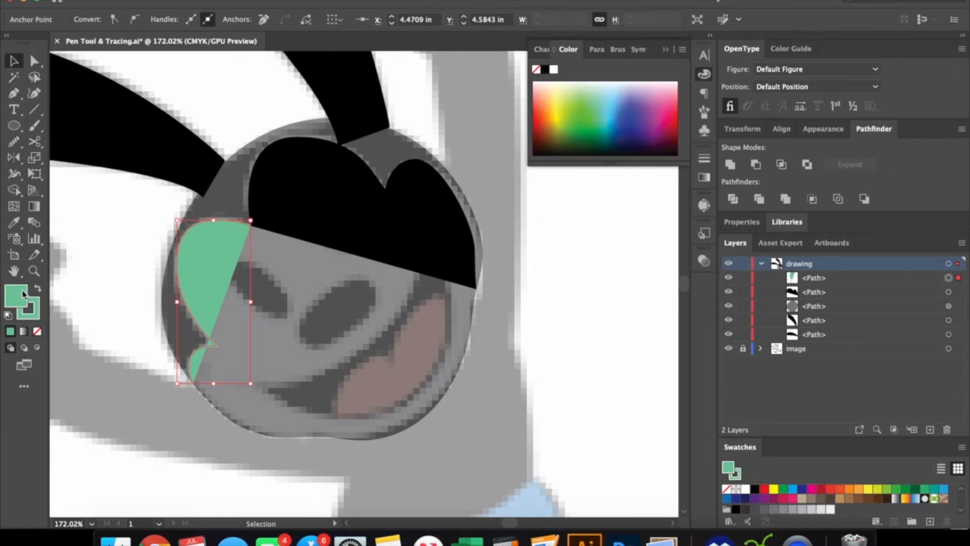
left_click(39, 332)
Step: Divide the head shape along the two face paths with the Pathfinder
left_click_drag(549, 349, 149, 254)
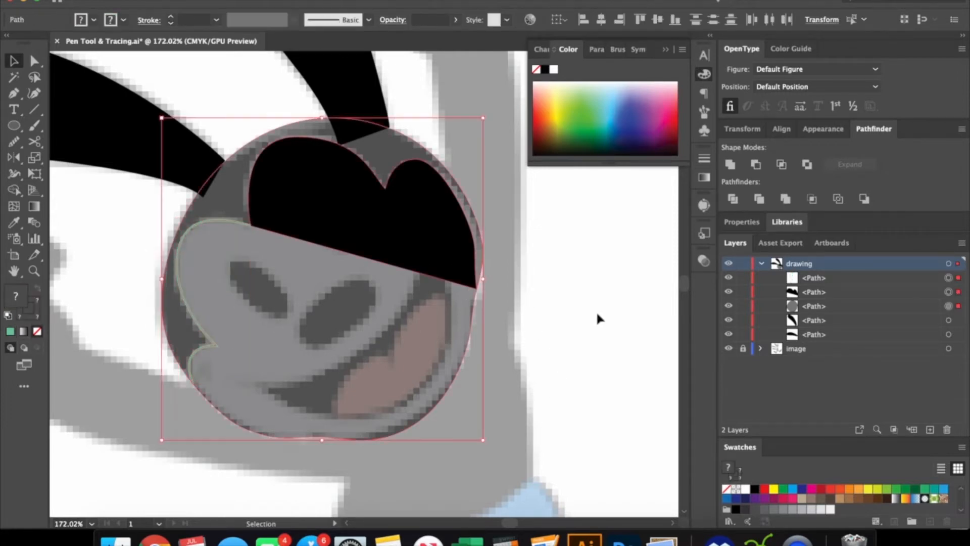
left_click(732, 199)
key("a")
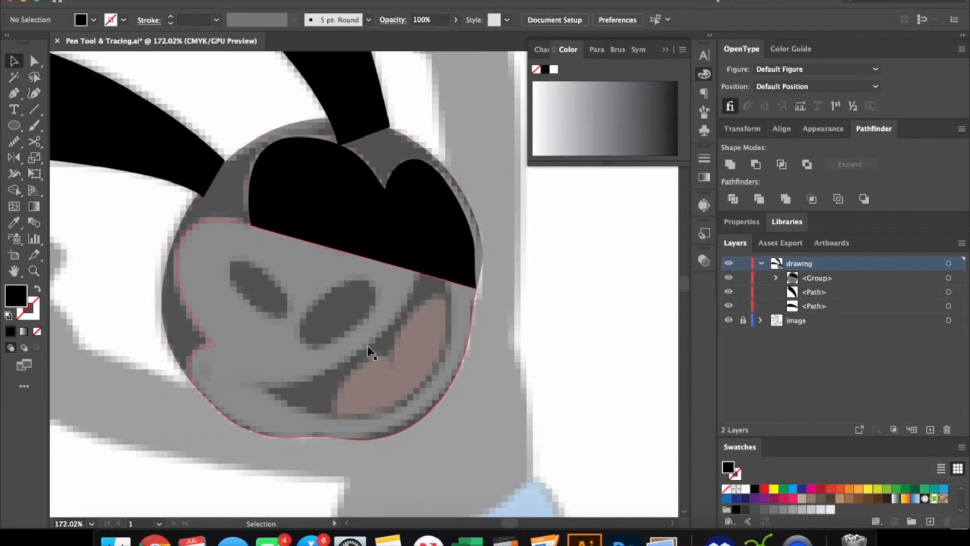
Step: Recolour the divided head and face pieces solid black with the Eyedropper
left_click(370, 331)
key("i")
left_click(294, 193)
key("a")
key("v")
left_click(255, 164)
key("i")
left_click(264, 284)
key("a")
left_click(232, 199)
key("v")
Step: Unite the upper and lower face pieces into a single face shape
left_click(602, 376)
key("a")
left_click(374, 293)
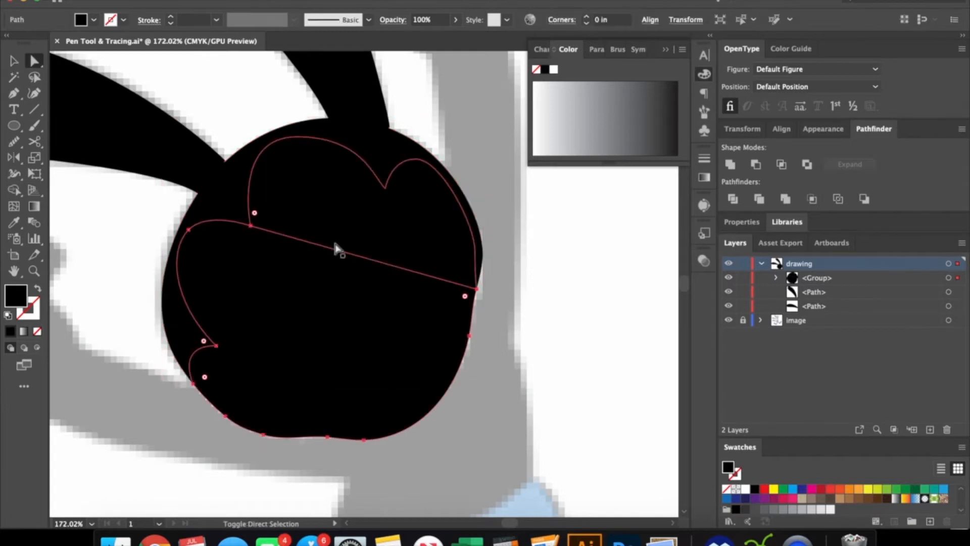
left_click(335, 240, "shift")
left_click(731, 164)
Step: Set the fill of the united face shape to white (ffffff)
double_click(17, 302)
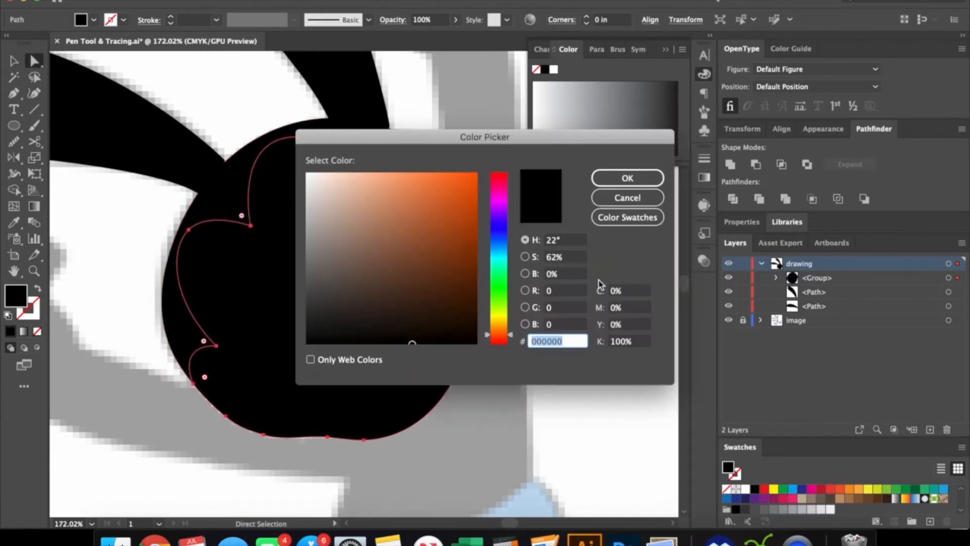
left_click_drag(406, 276, 305, 159)
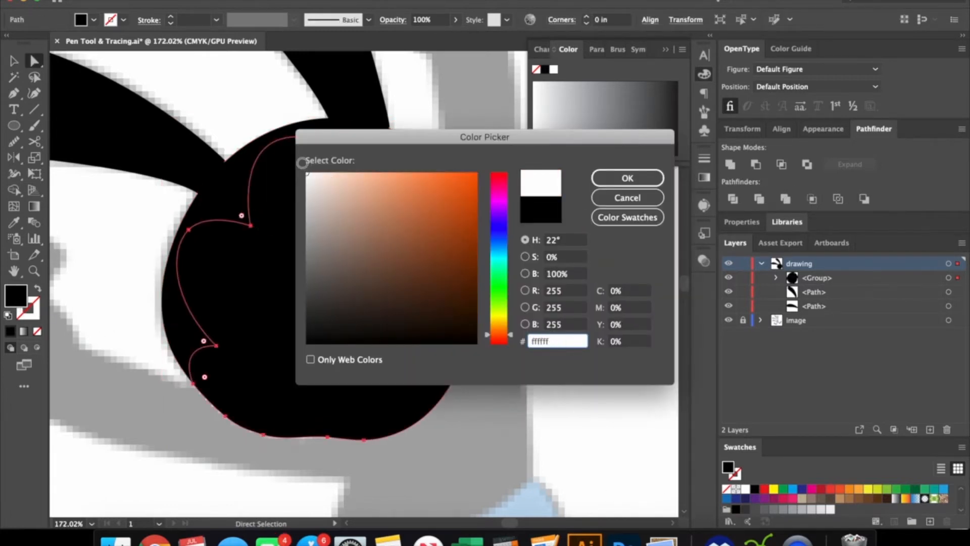
left_click(626, 177)
key("v")
left_click(553, 395)
Step: Group the face pieces with both ear paths and name the group "head"
key("super+space")
left_click_drag(601, 338, 429, 369)
left_click(816, 278)
left_click(818, 306, "shift")
left_click(948, 278)
left_click(948, 291, "shift")
left_click(948, 306, "shift")
key("super+g")
double_click(813, 279)
type("head")
key("Return")
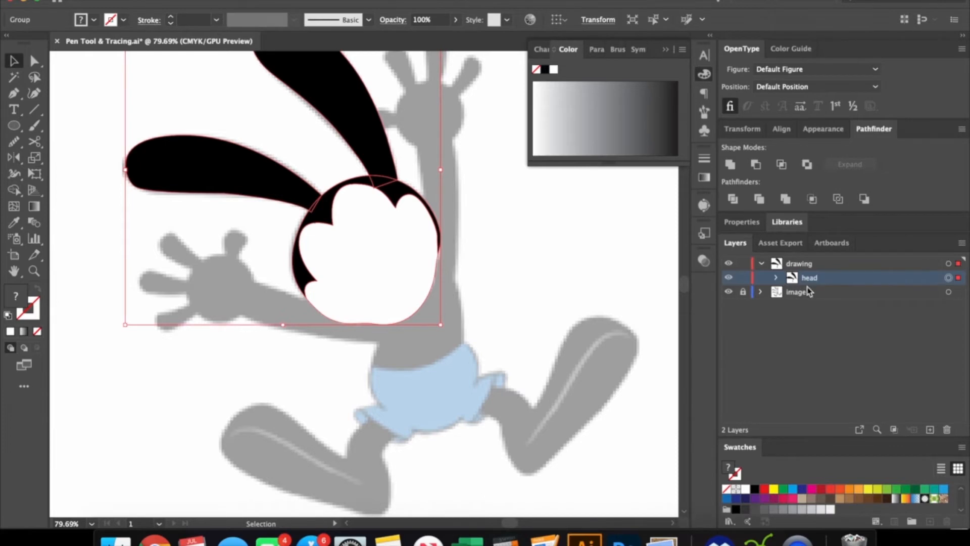
Step: Hide the head group and make the drawing layer active
left_click(728, 277)
key("z")
left_click_drag(76, 314, 154, 313)
left_click(804, 263)
Step: Trace the outstretched left arm with the Pen tool, from below the head to the wrist and back to the body
key("p")
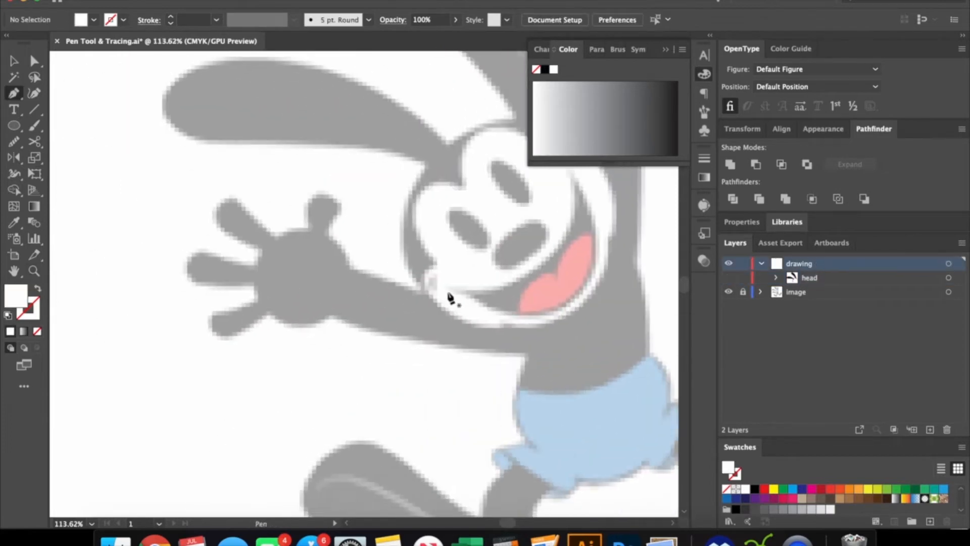
left_click(458, 306)
left_click(350, 268)
left_click(330, 315)
left_click_drag(528, 354, 621, 354)
Step: Fill the arm shape with black using the Eyedropper
key("i")
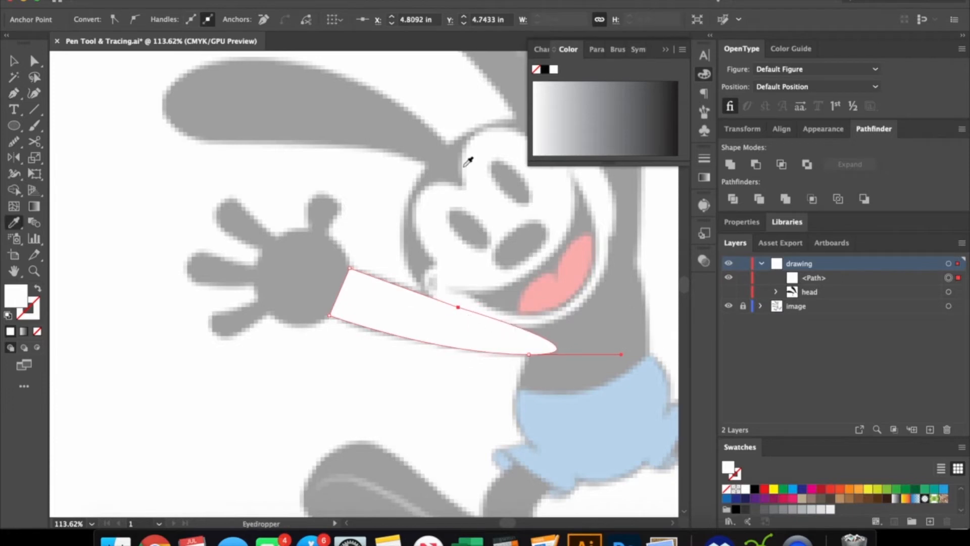
left_click(501, 249)
key("v")
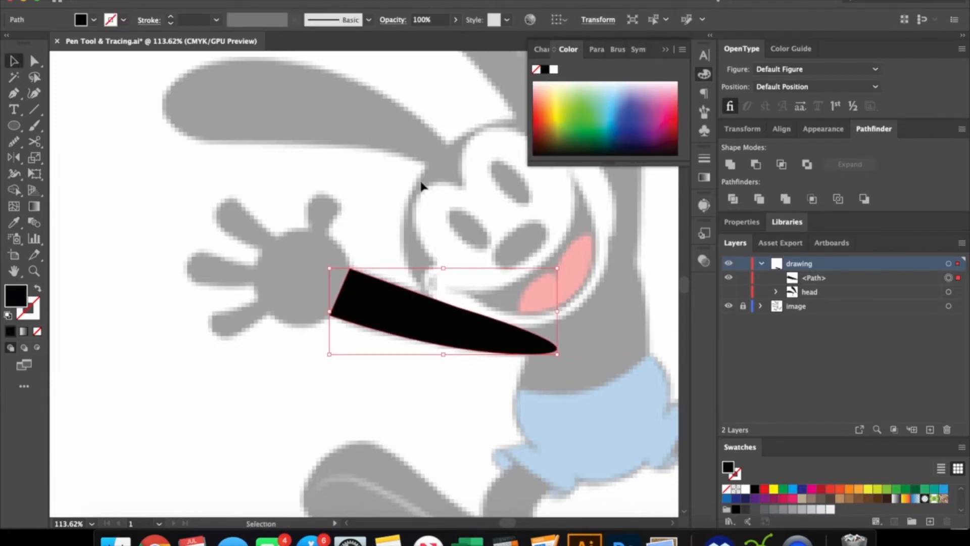
left_click(420, 187)
Step: Draw a black ellipse over the palm at the arm's end and fit it to the traced image
key("l")
left_click_drag(233, 213, 346, 324)
key("v")
left_click_drag(347, 279, 357, 280)
key("a")
left_click_drag(305, 324, 305, 329)
left_click(318, 348)
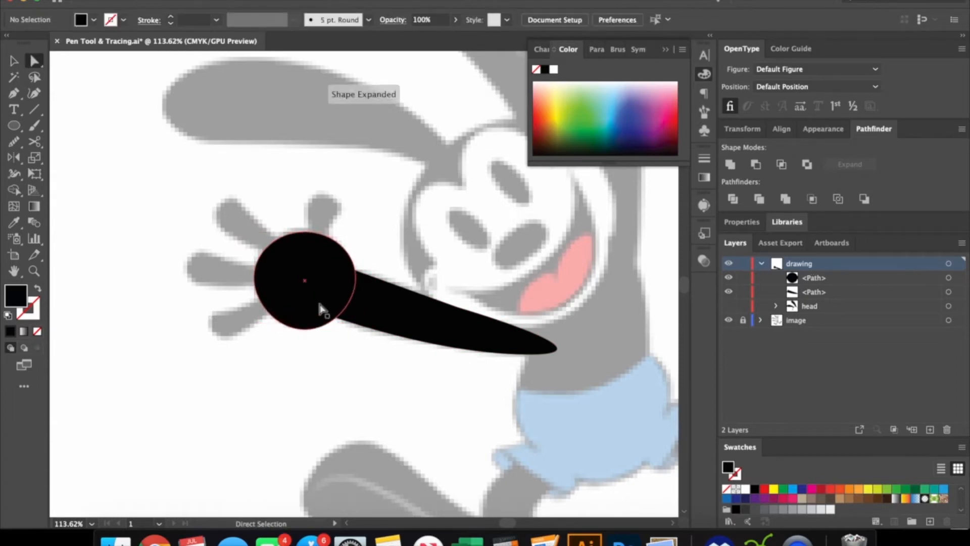
Step: Rework the palm circle's anchors and right edge, undoing the unwanted edits
left_click(320, 308)
key("n")
left_click_drag(360, 263, 341, 237)
key("a")
left_click(306, 371)
left_click(303, 318)
left_click(254, 277)
left_click_drag(255, 234, 310, 214)
left_click(368, 242)
key("super+z")
key("super+z")
key("super+z")
key("super+z")
key("super+z")
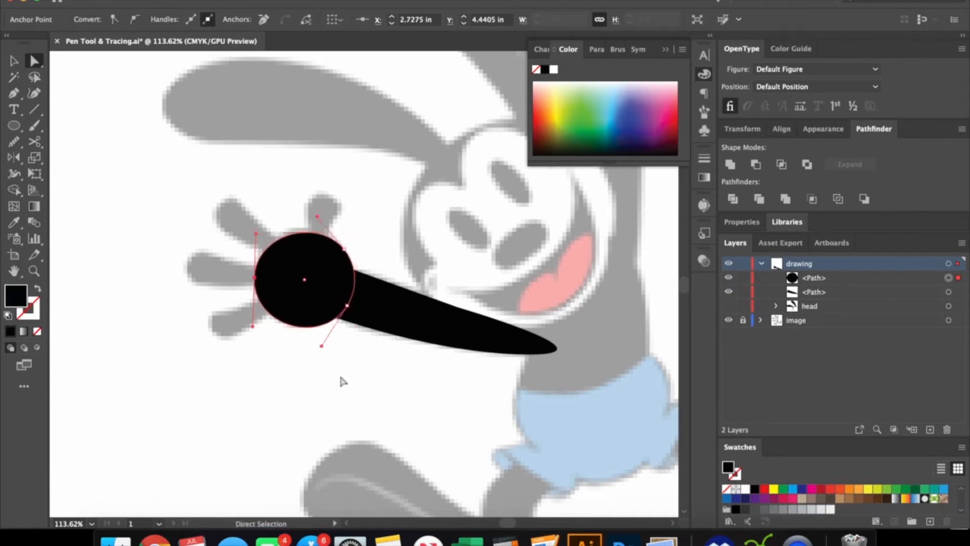
Step: Trace the upright thumb above the palm with the Pen tool
left_click(335, 370)
key("p")
left_click_drag(304, 277, 360, 206)
left_click(310, 230)
left_click_drag(323, 253, 327, 286)
Step: Adjust the thumb's anchors and smooth its outline, undoing the unwanted strokes
key("a")
scroll(318, 199, "up", 3)
left_click_drag(421, 183, 405, 196)
left_click(399, 215)
left_click(321, 227)
key("n")
key("super+z")
left_click_drag(14, 142, 68, 157)
left_click_drag(369, 210, 295, 241)
key("super+z")
left_click_drag(339, 283, 354, 256)
Step: Add an anchor point at the thumb's tip and reshape its curves to match the image
left_click(15, 94)
left_click(321, 192)
key("a")
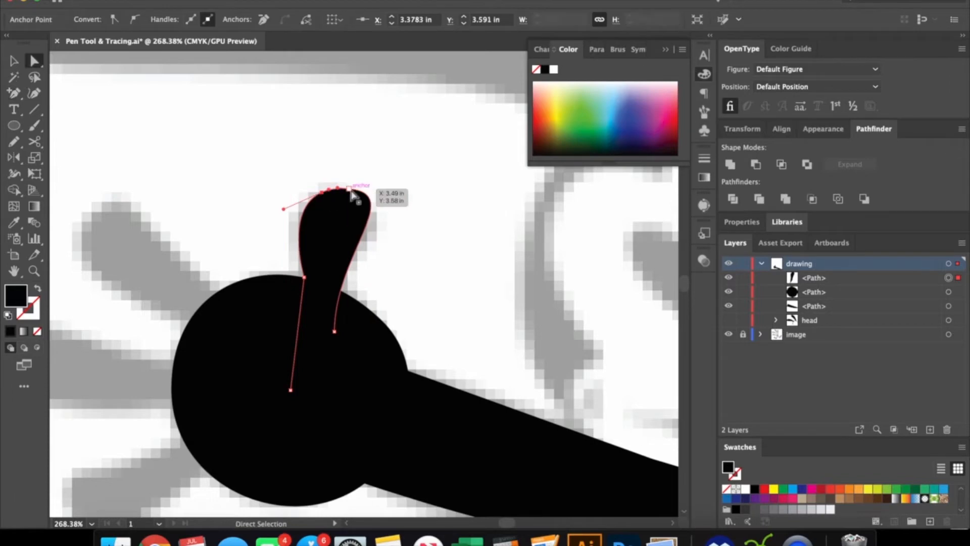
left_click_drag(409, 194, 407, 206)
left_click_drag(337, 218, 287, 218)
left_click(413, 266)
left_click_drag(369, 288, 385, 347)
key("v")
left_click(387, 243)
left_click(459, 239)
Step: Trace the upper-left finger with the Pen tool as a closed path starting at the palm's centre
key("p")
left_click(390, 331)
left_click(363, 273)
left_click_drag(296, 222, 273, 192)
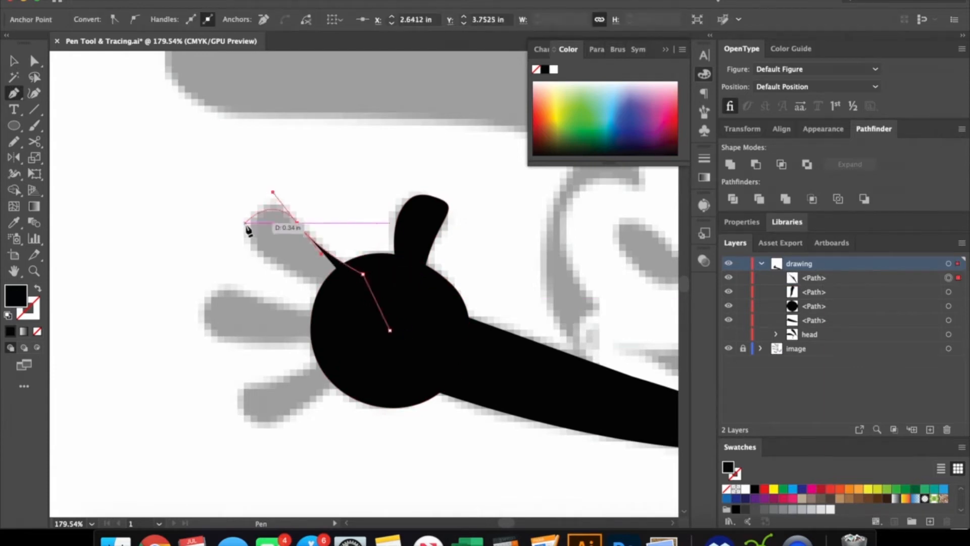
left_click(325, 282)
left_click(390, 330)
left_click(223, 355, "ctrl")
Step: Trace the middle finger with the Pen tool as a closed path starting at the palm's centre
left_click(390, 330)
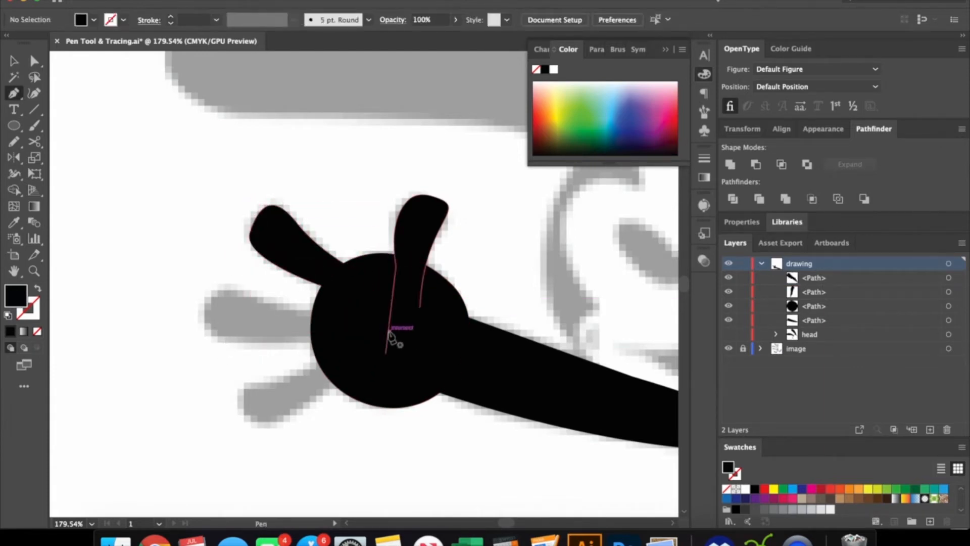
left_click_drag(204, 314, 203, 366)
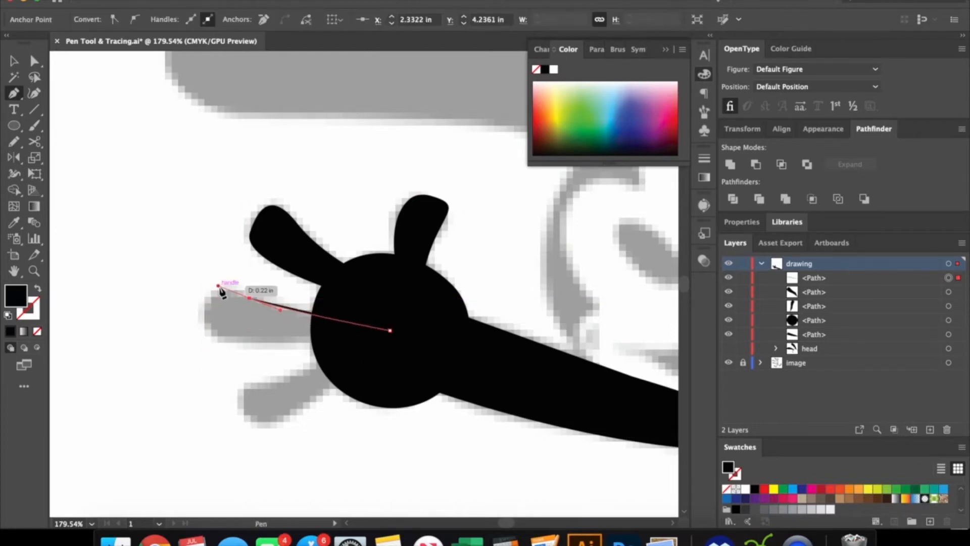
left_click(311, 314)
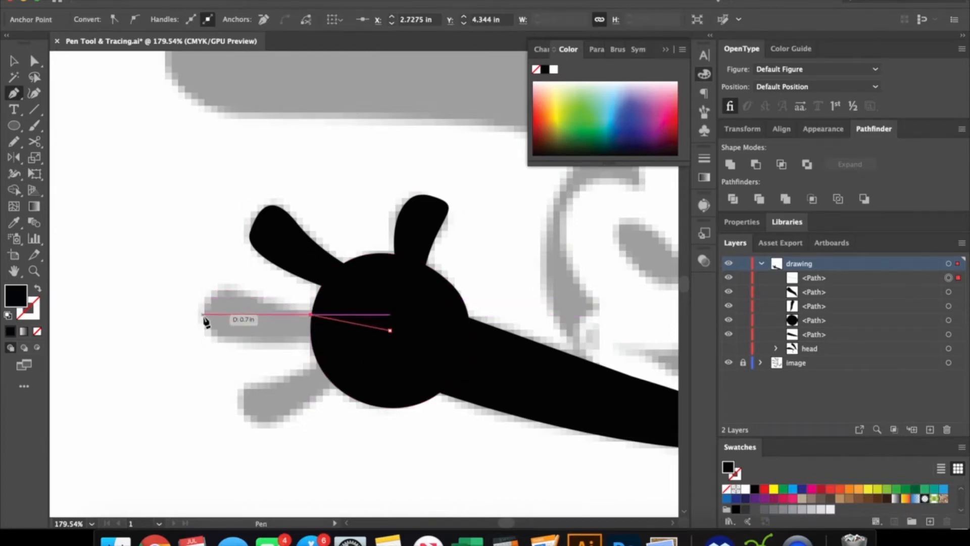
left_click_drag(241, 294, 236, 287)
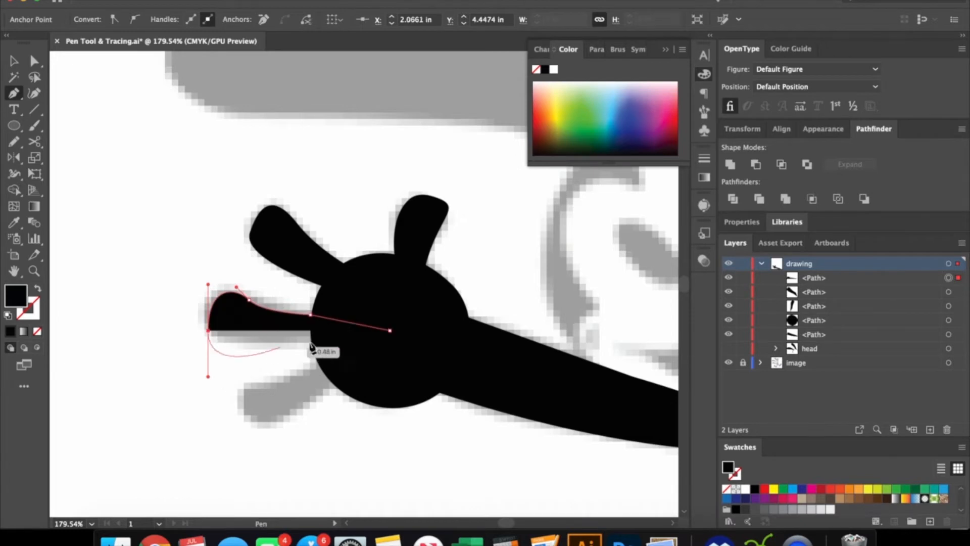
left_click_drag(404, 329, 422, 324)
key("super+z")
left_click_drag(335, 336, 444, 313)
left_click(360, 362)
left_click(390, 330)
Step: Trace the lowest finger with the Pen tool and close its path at the palm's centre
key("a")
left_click(286, 413)
left_click(386, 331)
left_click_drag(261, 387, 230, 386)
left_click_drag(281, 421, 326, 419)
left_click(280, 420)
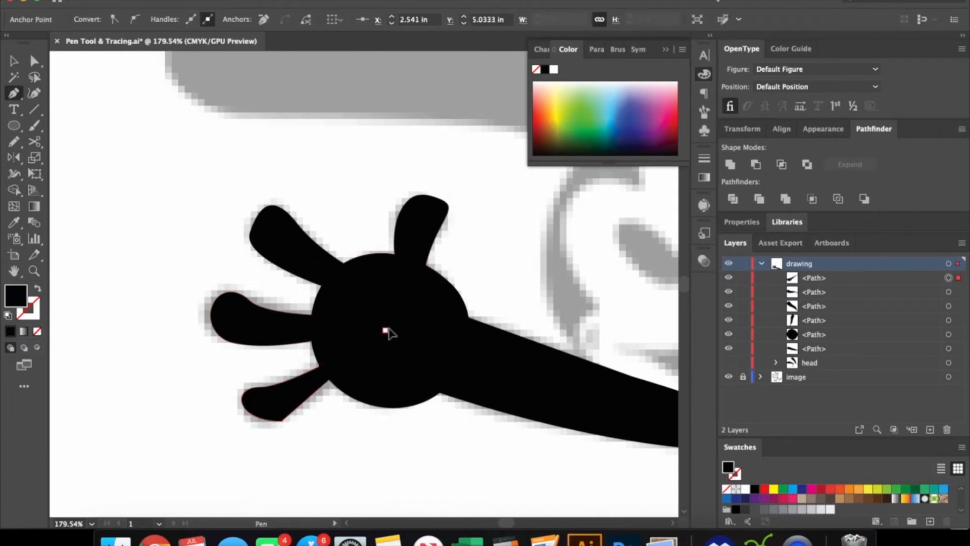
left_click_drag(386, 330, 427, 272)
Step: Reshape the rounded tip of the lowest finger by adjusting its anchor and handles
key("a")
left_click(281, 420)
left_click_drag(279, 410, 269, 382)
left_click(214, 409)
left_click(275, 393)
left_click(269, 383)
key("n")
Step: Resize the lowest and middle fingers slightly to match the traced hand
key("v")
left_click(162, 401)
left_click(268, 402)
left_click_drag(245, 419, 240, 422)
scroll(298, 469, "down", 2)
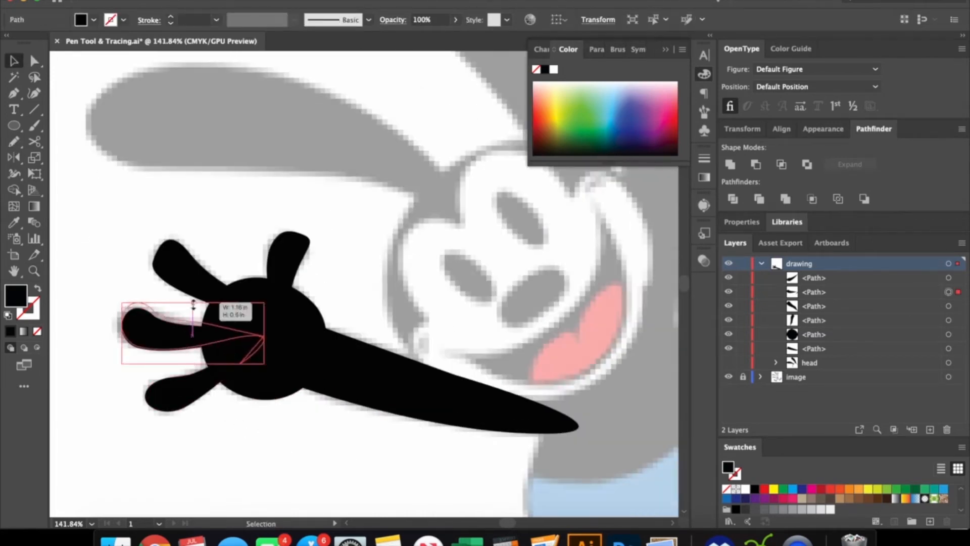
key("a")
key("v")
left_click_drag(203, 339, 207, 329)
left_click(346, 454)
left_click(217, 288)
Step: Unite the arm, palm and all the fingers into one shape
scroll(264, 385, "down", 3)
left_click_drag(318, 419, 181, 307)
left_click(730, 164)
left_click_drag(328, 468, 277, 470)
left_click(277, 469)
Step: Duplicate the united arm, mirror the copy, and rotate and move it over the raised arm
left_click_drag(231, 343, 394, 343)
right_click(339, 348)
left_click(503, 448)
left_click(576, 400)
left_click_drag(597, 276, 480, 138)
left_click_drag(409, 218, 413, 223)
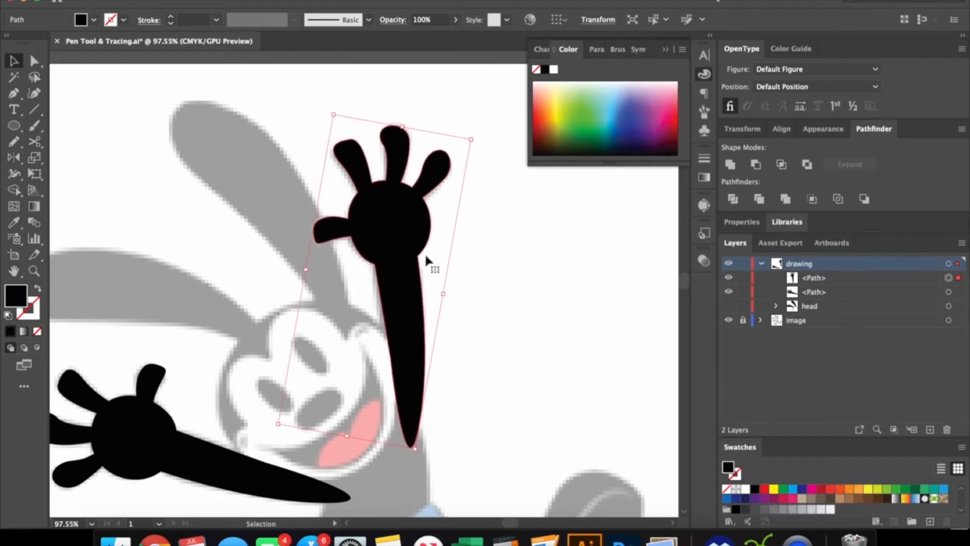
Step: Start a torso path beneath the raised arm with the Pen tool and curve its side down to the waistband
left_click(519, 448)
mouse_move(478, 496)
left_mouse_down()
mouse_move(414, 332)
mouse_move(485, 342)
mouse_move(413, 404)
left_mouse_up()
key("p")
left_click(427, 274)
left_click(416, 377, "super")
key("p")
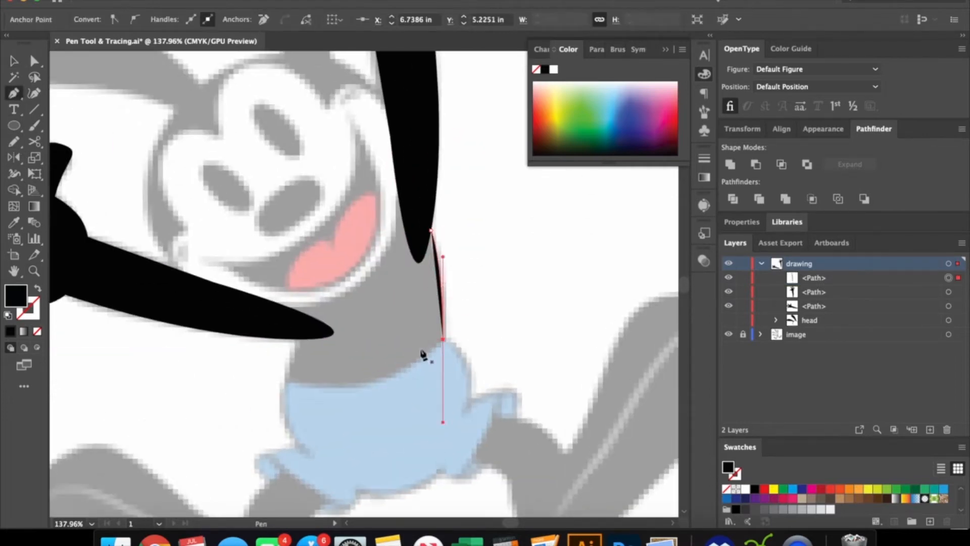
left_click_drag(457, 432, 444, 415)
key("a")
left_click_drag(467, 278, 481, 272)
Step: Continue the path around the hip of the shorts and the flared cuff on the raised-foot side
left_click_drag(494, 398, 408, 416)
left_click(407, 416)
key("p")
left_click(381, 366)
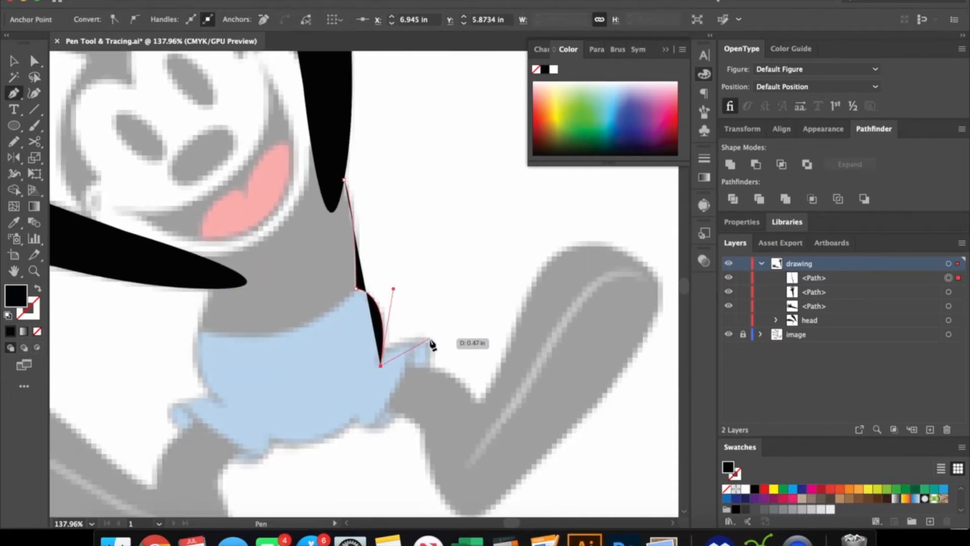
left_click_drag(429, 338, 471, 338)
left_click_drag(335, 362, 335, 362)
left_click(356, 417)
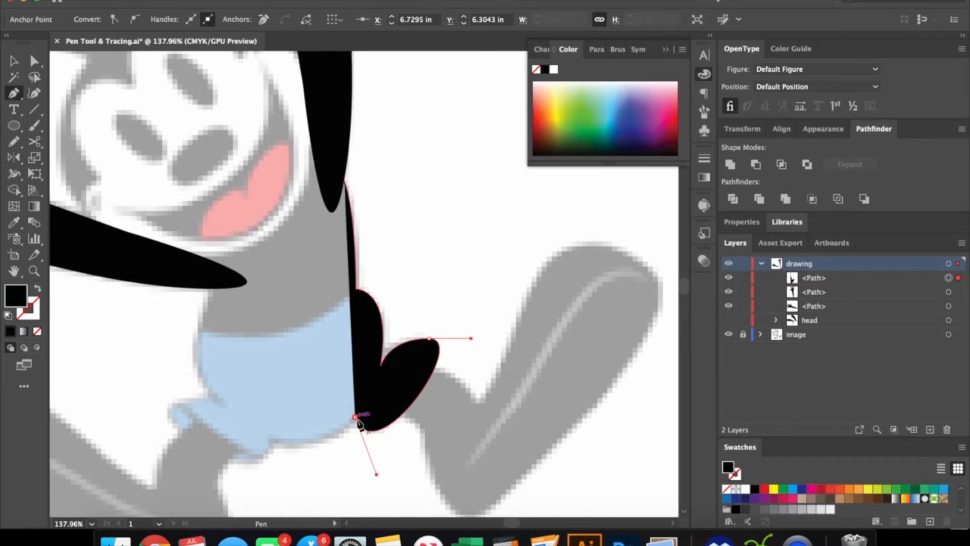
Step: Trace the bottom edge of the shorts and the cuff on the opposite leg
left_click_drag(217, 430, 207, 429)
left_click(271, 440)
left_click_drag(266, 459, 260, 465)
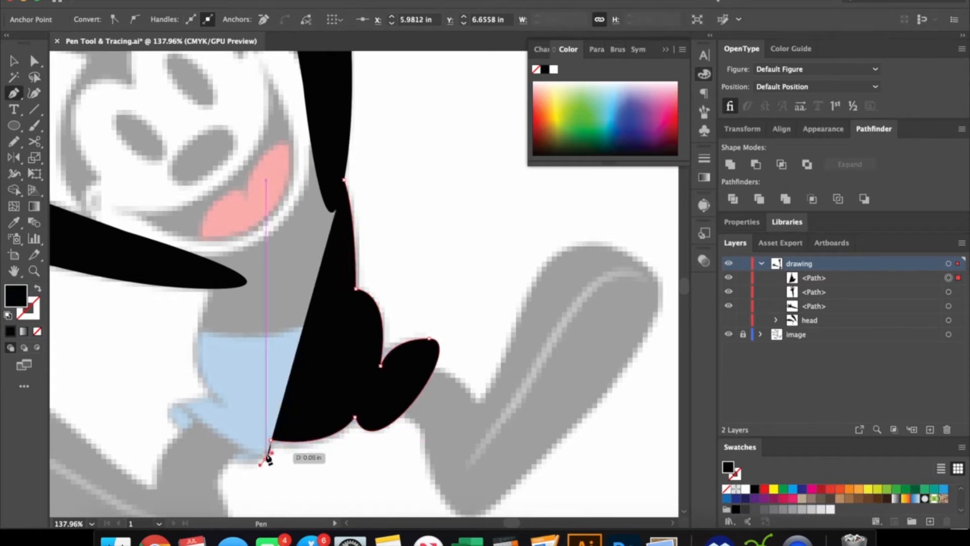
left_click_drag(220, 399, 362, 399)
left_click(220, 400)
Step: Trace the remaining side of the shorts and torso up behind the head and close the body path
left_click_drag(212, 288, 260, 211)
left_click(212, 288)
left_click(194, 256)
left_click(328, 167)
left_click(345, 180)
key("v")
left_click(439, 308)
scroll(447, 321, "down", 3)
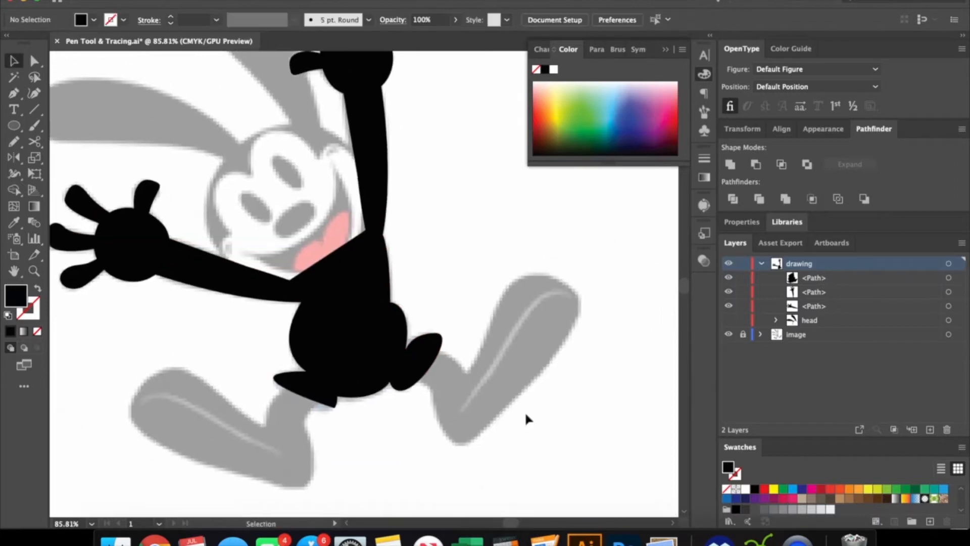
Step: Place the head group visibly above the torso and both arms, and group those three paths as "body"
left_click_drag(821, 321, 814, 271)
left_click(728, 277)
left_click(812, 292)
left_click(948, 292)
left_click(948, 306, "shift")
left_click(949, 320, "shift")
key("ctrl+g")
double_click(811, 292)
type("body")
key("Return")
Step: Smooth the edge of the white face shape beside the raised arm with the Smooth tool
key("a")
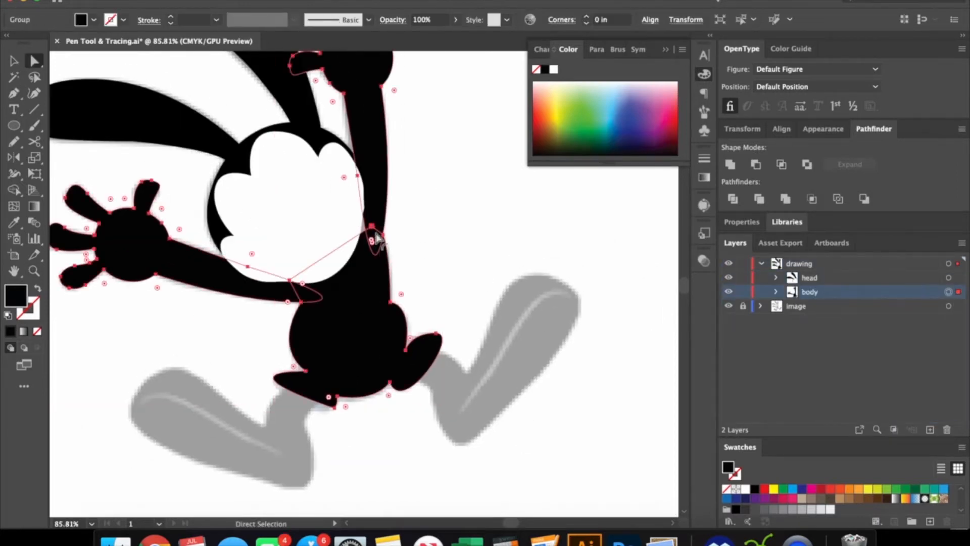
left_click_drag(372, 225, 508, 225)
left_click(479, 253)
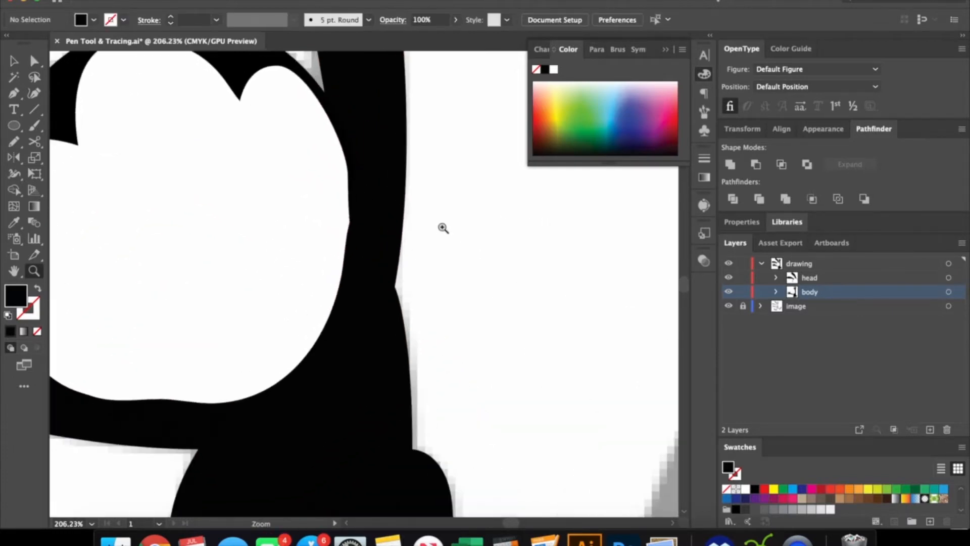
left_click(354, 229)
scroll(532, 268, "down", 3)
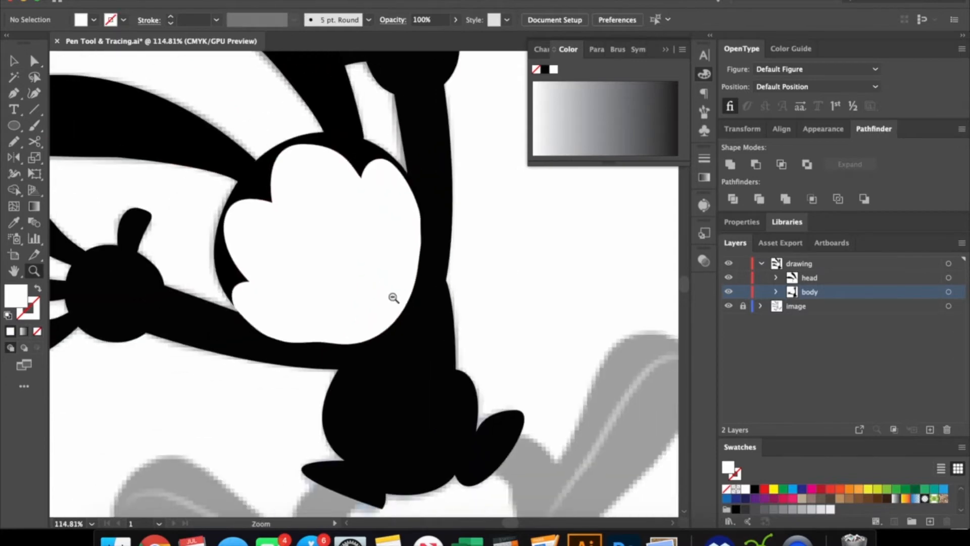
key("n")
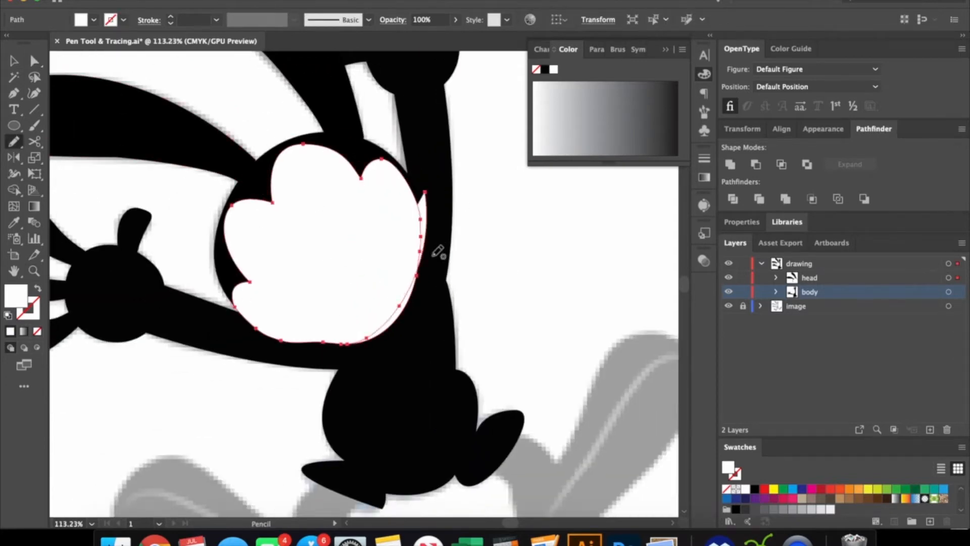
mouse_move(14, 142)
left_mouse_down()
mouse_move(81, 157)
mouse_move(86, 173)
left_mouse_up()
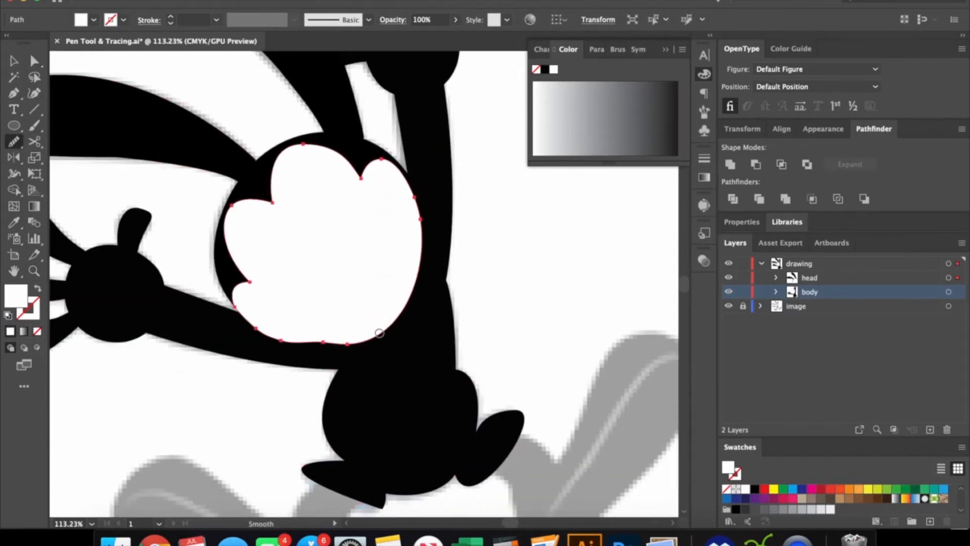
key("v")
left_click(494, 318)
Step: Round the corner of the white face where the small cheek lobe meets the jaw to about 0.27 in
key("a")
left_click(394, 303)
left_click(519, 287)
left_click(353, 301)
left_click(233, 307)
left_click_drag(246, 300, 352, 283)
key("super+shift+a")
key("z")
key("v")
key("a")
left_click(281, 301)
left_click(268, 249)
left_click(392, 238)
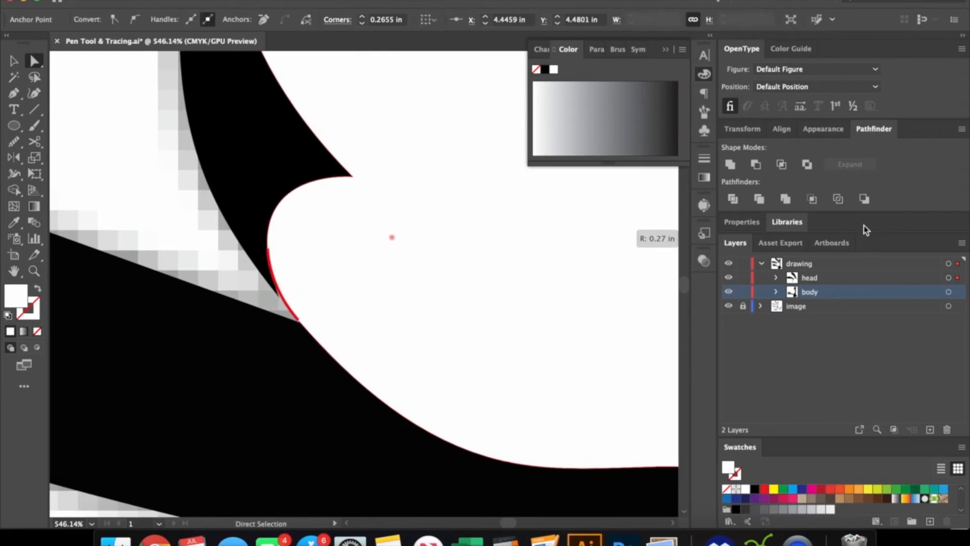
Step: Move the lower tip of the black head shape onto the jaw line and smooth the outline just above it
left_click(238, 212)
left_click(281, 297)
left_click_drag(280, 297, 299, 320)
left_click(208, 183)
key("n")
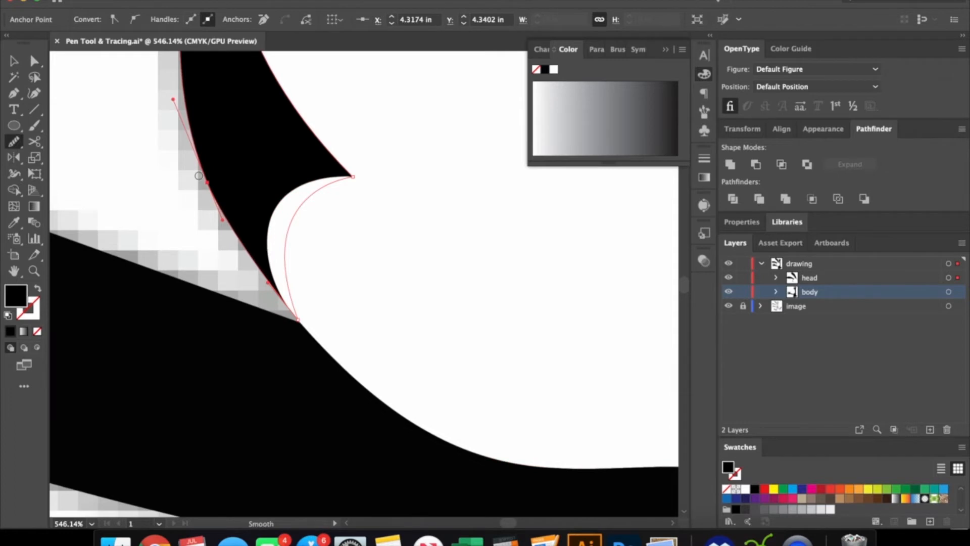
left_click_drag(174, 100, 247, 260)
Step: Reshape the outer curve of the black head beside the cheek by moving its anchor and adjusting the handles
key("z")
left_click_drag(288, 205, 264, 170)
left_click_drag(264, 170, 201, 298)
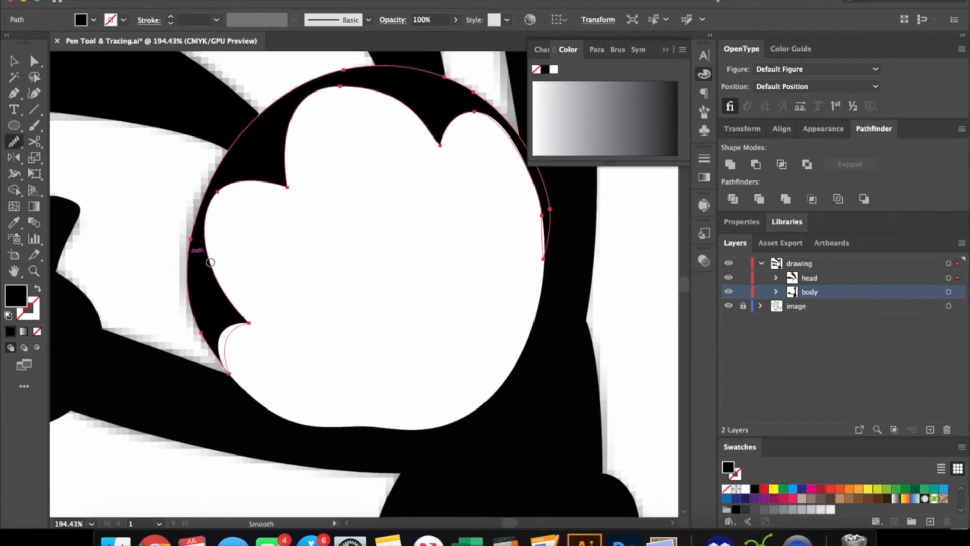
key("a")
left_click_drag(191, 239, 187, 223)
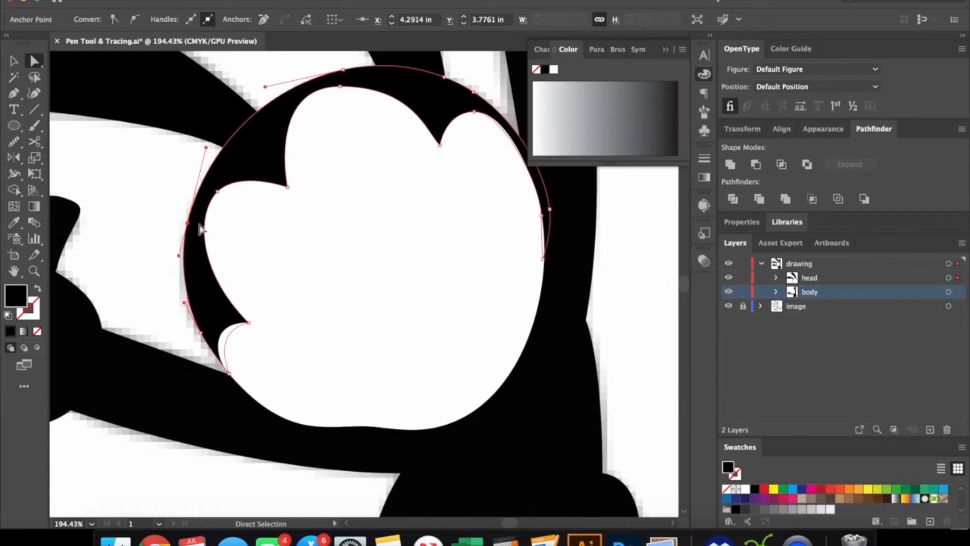
left_click(154, 251)
left_click_drag(206, 124, 223, 204)
left_click(221, 209)
left_click(198, 196)
left_click(216, 138)
Step: Refine the base corner of the upright ear where it joins the top of the head
key("z")
left_click_drag(398, 158, 647, 208)
key("a")
left_click(419, 188)
left_click_drag(419, 189, 423, 186)
key("super+z")
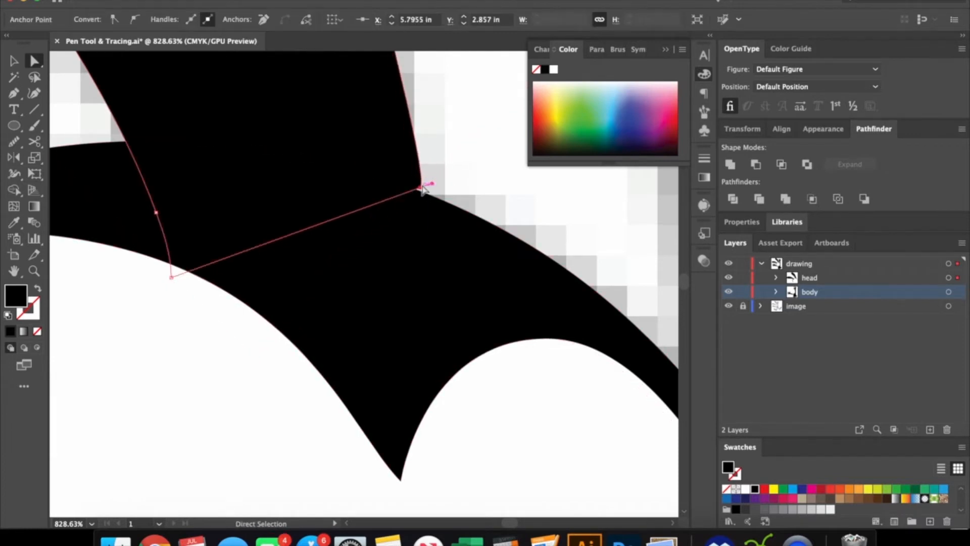
left_click(423, 189)
left_click(422, 191)
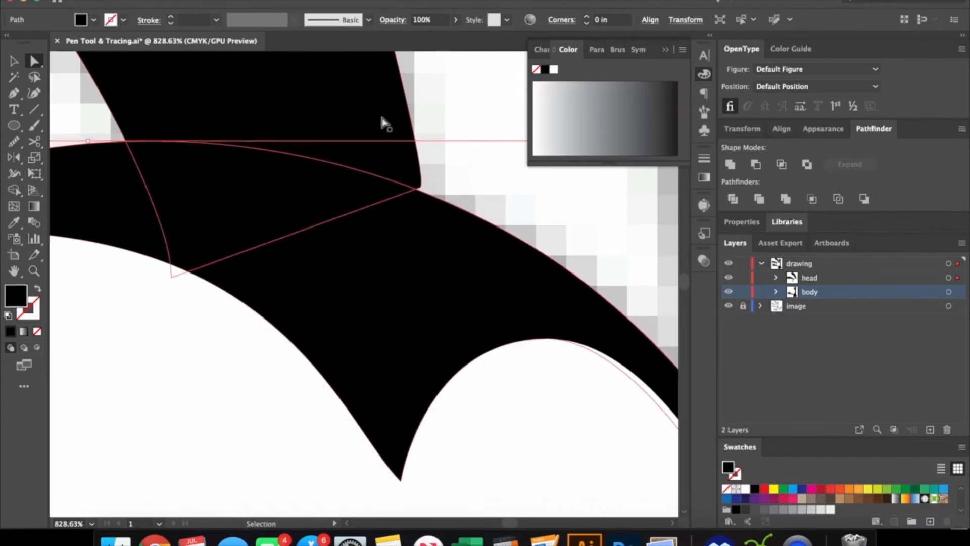
left_click(386, 131)
left_click(460, 159)
Step: Smooth the rounded tip of the upright ear with the Smooth tool
key("z")
left_click_drag(452, 157, 195, 324)
key("v")
left_click_drag(426, 297, 429, 391)
key("a")
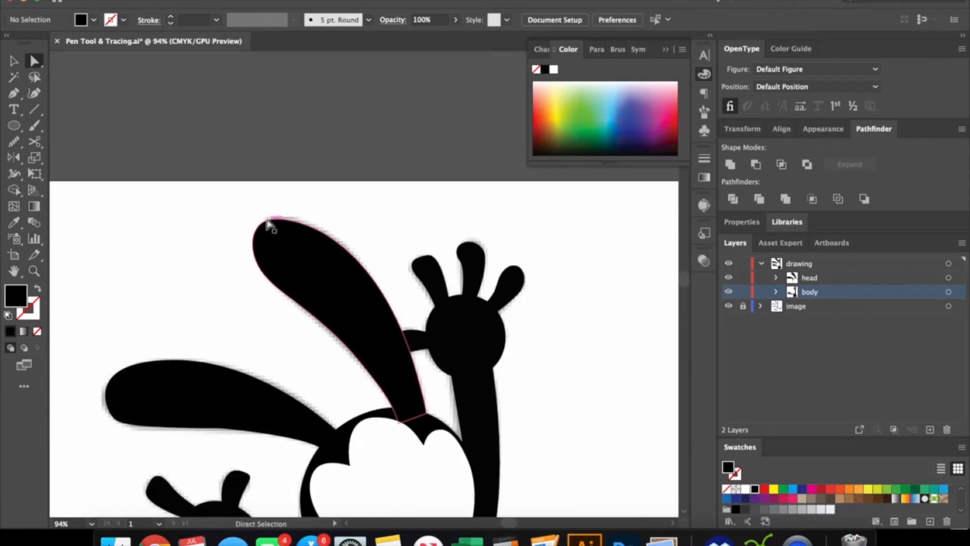
left_click(281, 247)
left_click(259, 228)
left_click(14, 142)
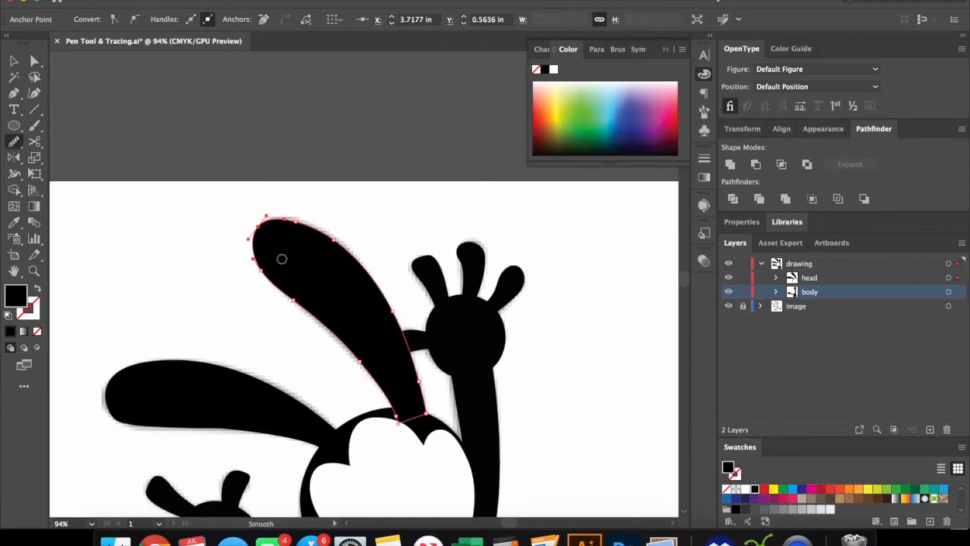
left_click_drag(254, 224, 347, 252)
key("v")
left_click(290, 368)
Step: Smooth the rounded tip of the lower, horizontal ear
left_click_drag(290, 373, 366, 188)
key("a")
left_click(225, 231)
left_click(188, 231)
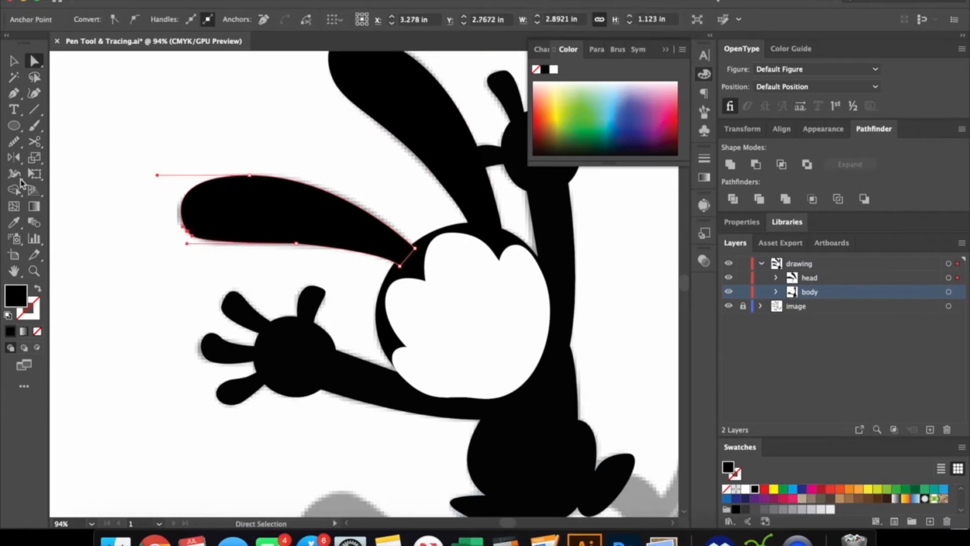
left_click_drag(183, 233, 178, 260)
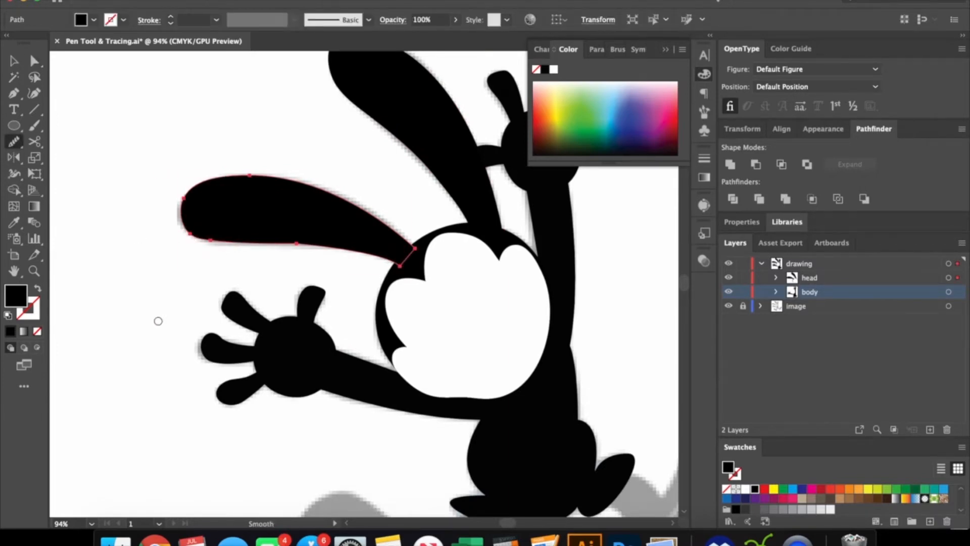
key("v")
left_click(195, 308)
Step: Hide the head and body groups and make the drawing layer active for tracing the legs
left_click_drag(446, 331, 331, 334)
key("z")
mouse_move(444, 305)
left_mouse_down()
mouse_move(398, 305)
mouse_move(470, 404)
left_mouse_up()
mouse_move(484, 431)
left_mouse_down()
mouse_move(406, 304)
mouse_move(370, 302)
left_mouse_up()
key("a")
left_click(310, 145)
left_click(354, 161)
left_click(728, 278)
left_click(727, 291)
left_click(798, 264)
Step: Start a leg path at the shorts' cuff by the raised foot and curve it down to the ankle crease
key("p")
left_click(361, 336)
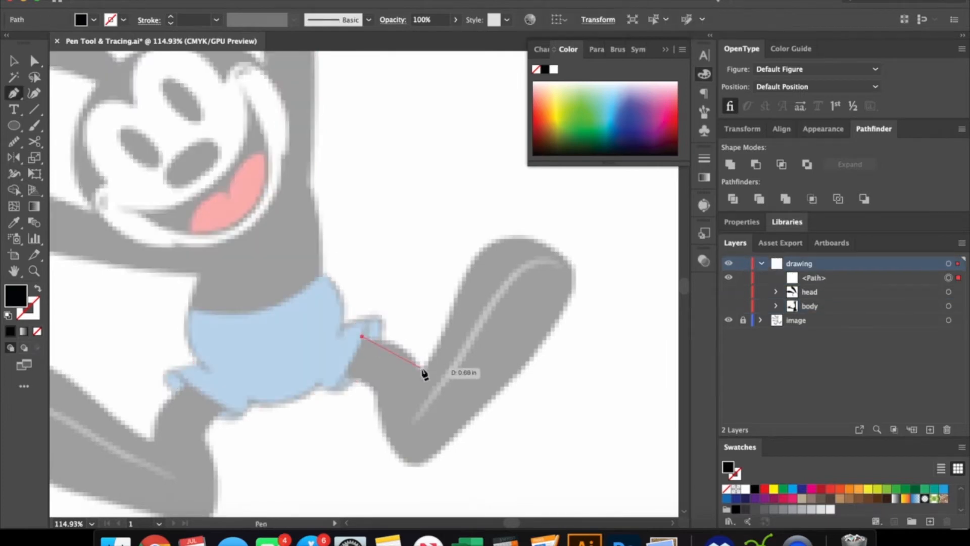
left_click_drag(427, 401, 429, 402)
left_click(420, 370)
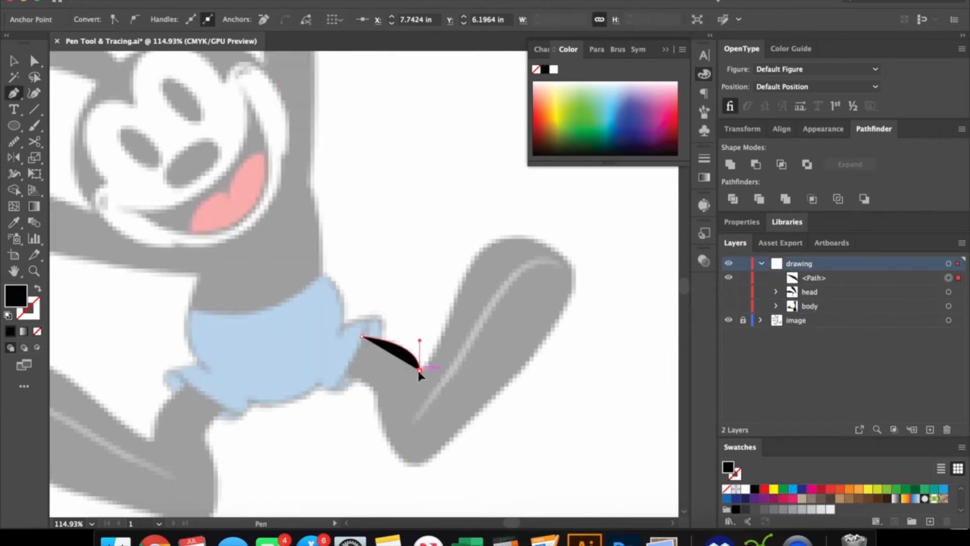
left_click_drag(465, 240, 480, 262)
key("ctrl+z")
mouse_move(490, 249)
left_mouse_down()
mouse_move(477, 226)
mouse_move(480, 240)
left_mouse_up()
key("ctrl+z")
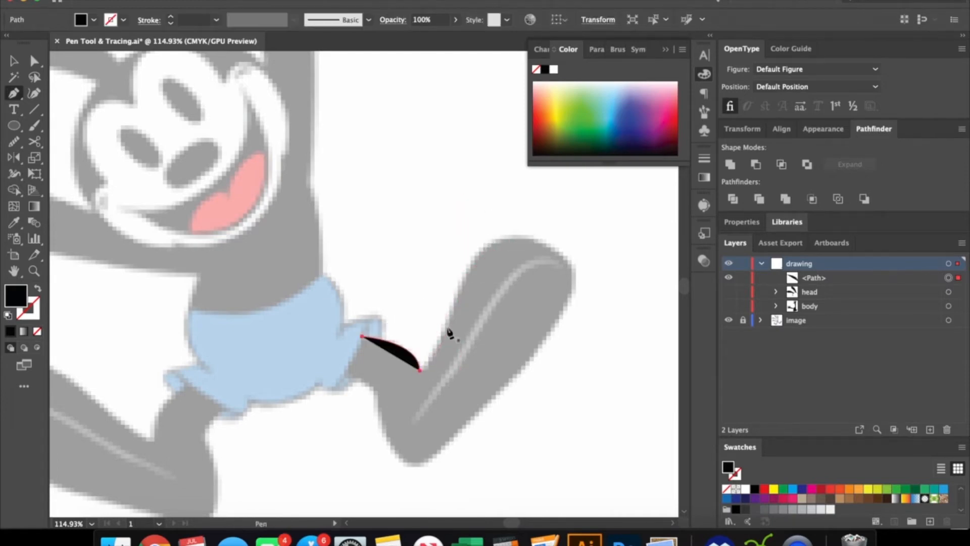
Step: Trace the upper edge of the raised foot from the ankle crease around to the toe
left_click_drag(420, 370, 449, 337)
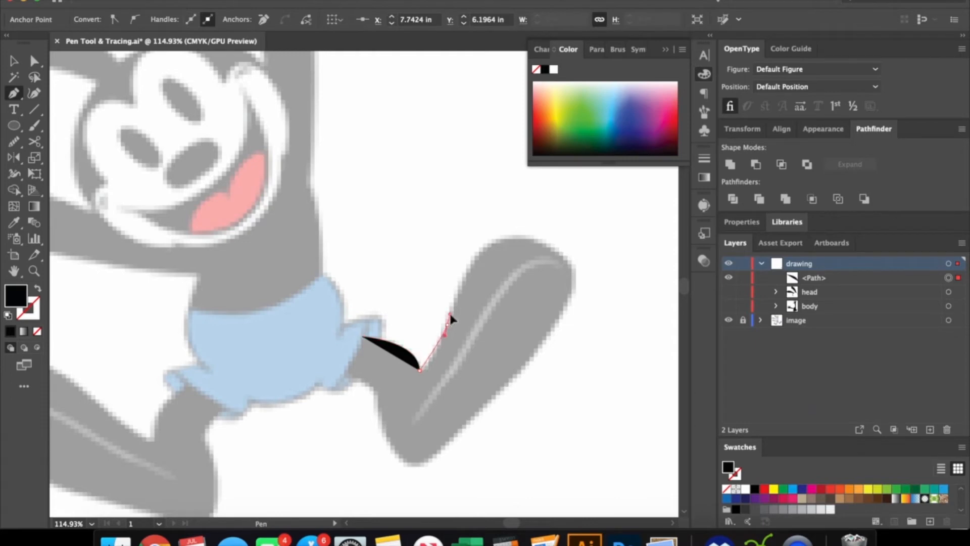
left_click_drag(453, 302, 454, 301)
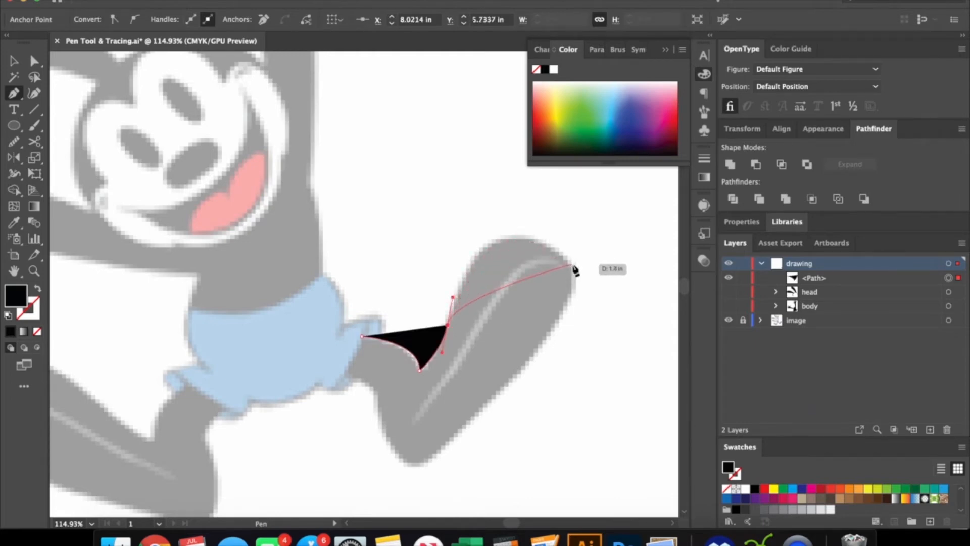
left_click_drag(654, 329, 661, 336)
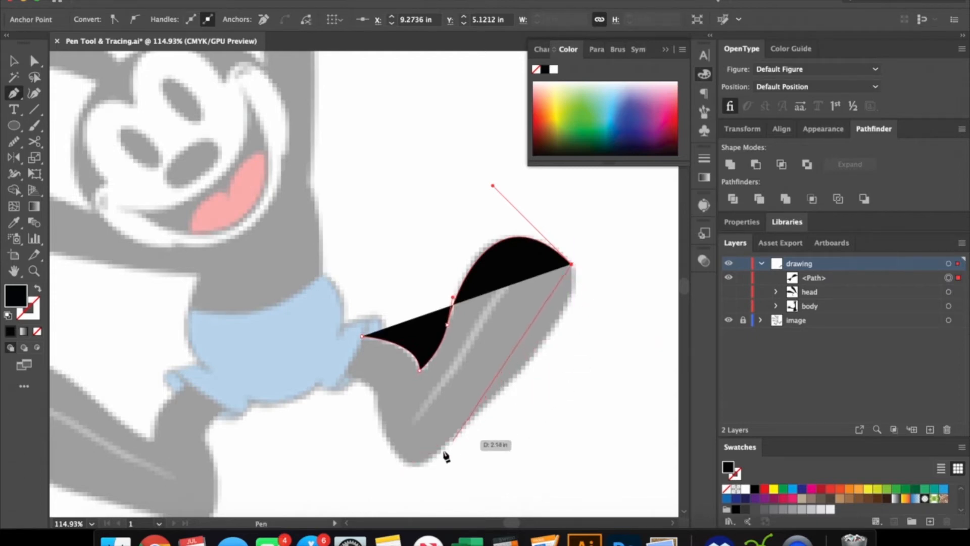
left_click_drag(331, 503, 297, 502)
key("super+z")
scroll(481, 393, "up", 3)
left_click_drag(512, 303, 480, 353)
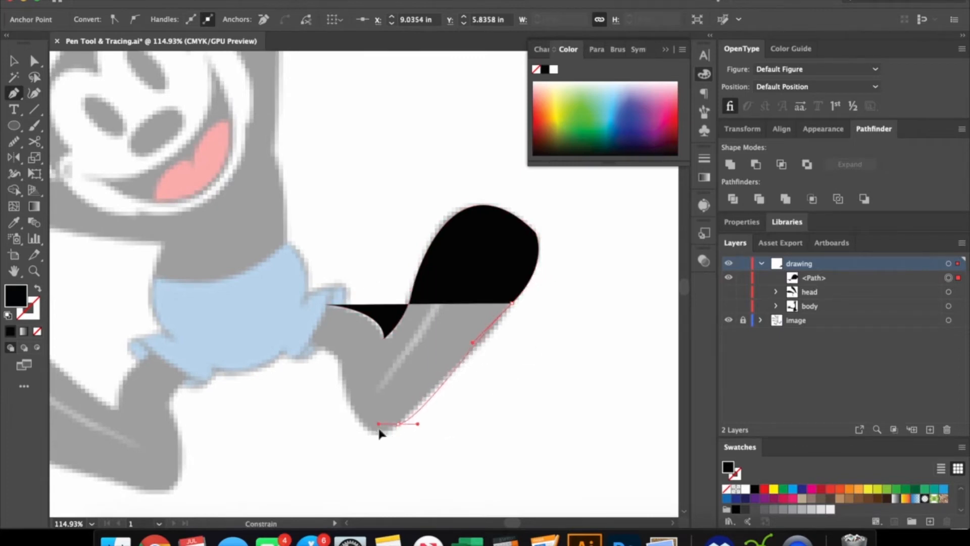
key("super+z")
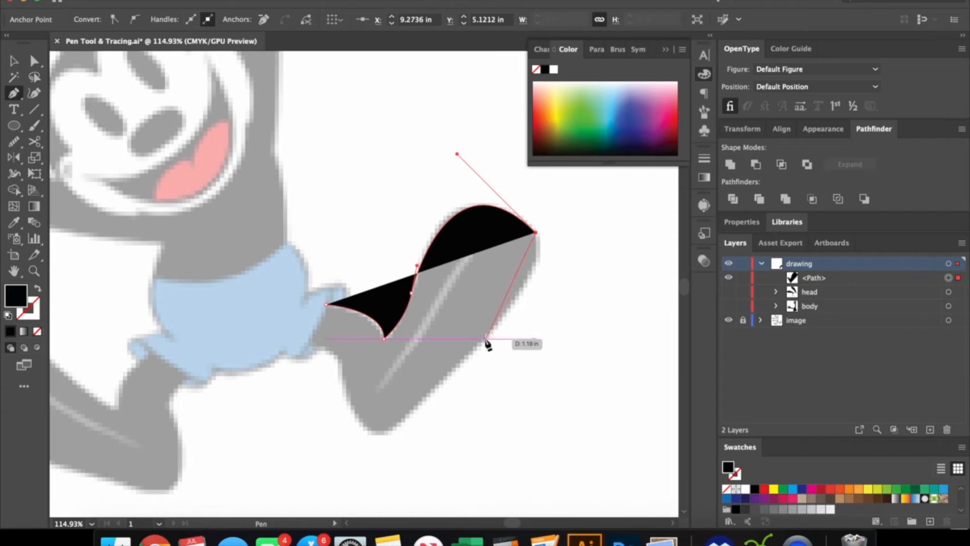
Step: Trace the sole, heel and back of the leg, and close the path at the shorts' cuff
left_click_drag(481, 343, 416, 403)
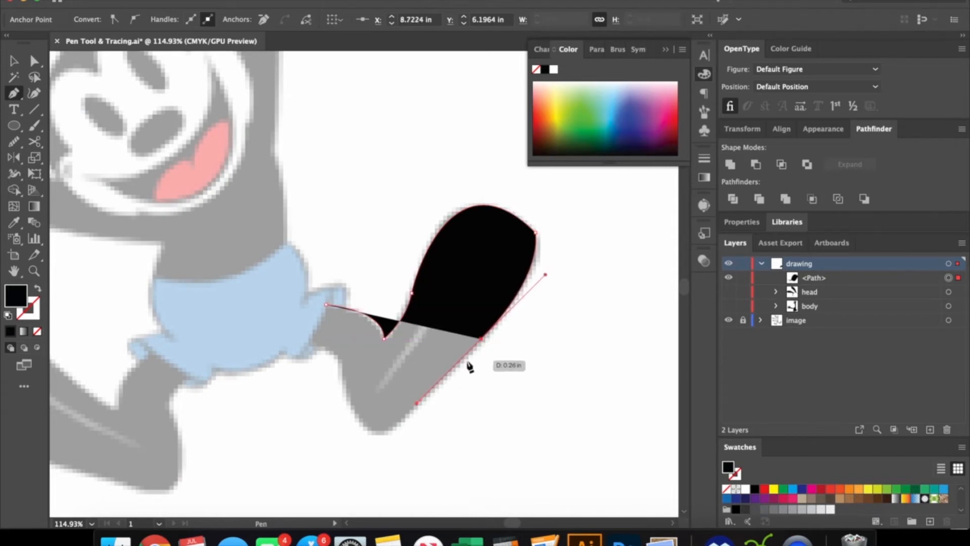
left_click_drag(342, 420, 343, 419)
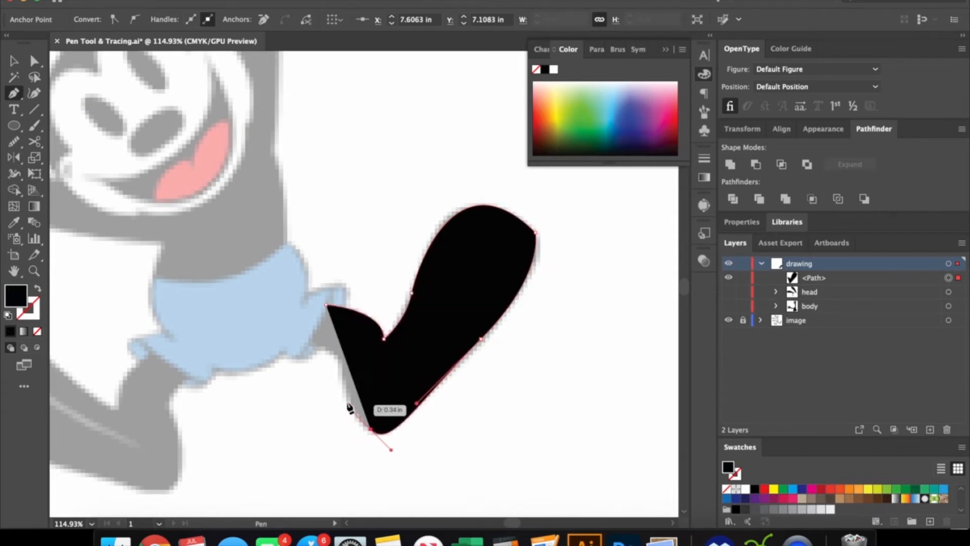
left_click_drag(342, 346, 342, 339)
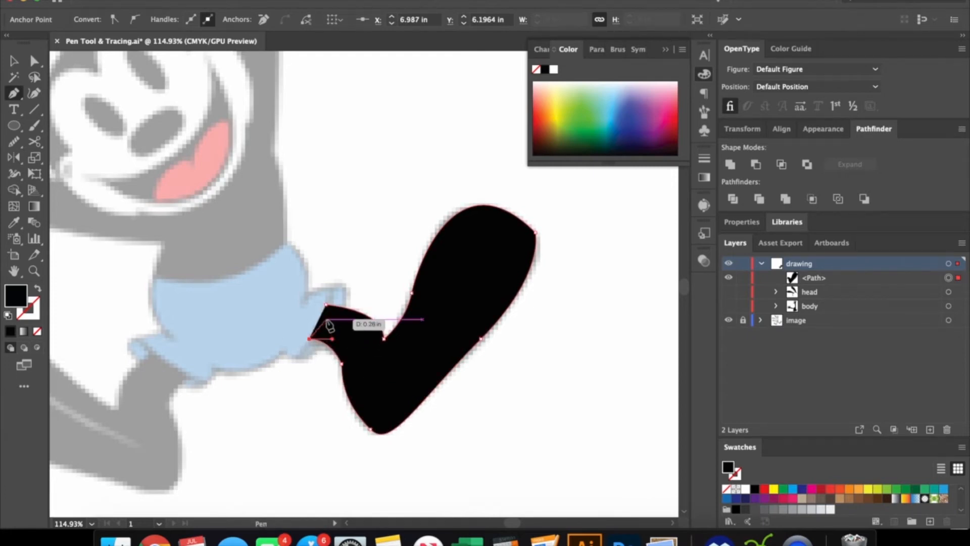
key("v")
left_click(365, 290)
Step: Slightly round the sharp ankle crease between the leg and the upper edge of the foot
left_click_drag(415, 343, 511, 317)
key("a")
left_click(518, 322)
left_click(510, 315)
left_click(653, 314)
left_click(727, 278)
left_click(728, 278)
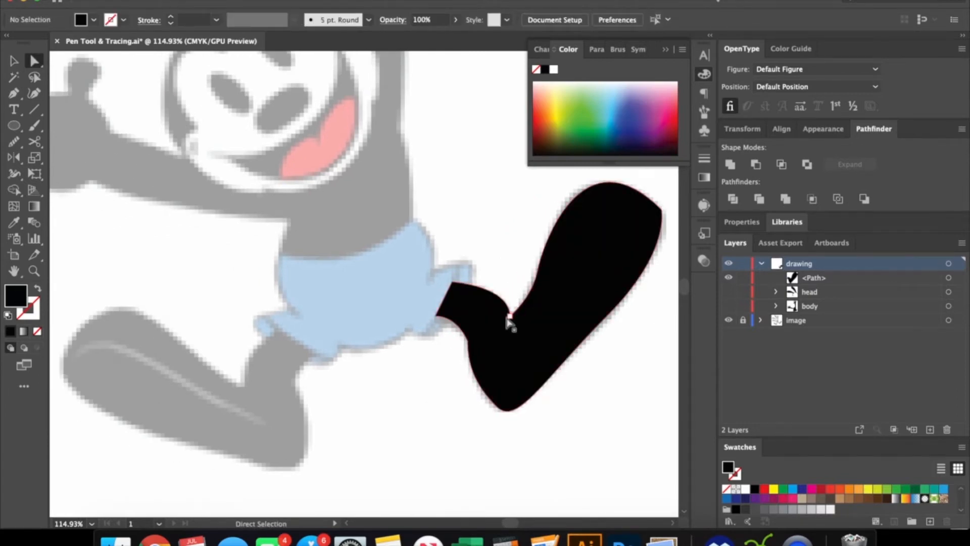
left_click(511, 314)
Step: Round the corner at the toe of the raised foot, checking it against the traced image
left_click(648, 222)
left_click(649, 215)
left_click(669, 243)
left_click(728, 278)
left_click(728, 278)
left_click(661, 217)
left_click_drag(647, 216, 621, 228)
left_click(671, 248)
left_click(728, 278)
left_click(728, 278)
Step: Round the corner at the back of the leg above the heel to about 0.39 in
left_click(474, 345)
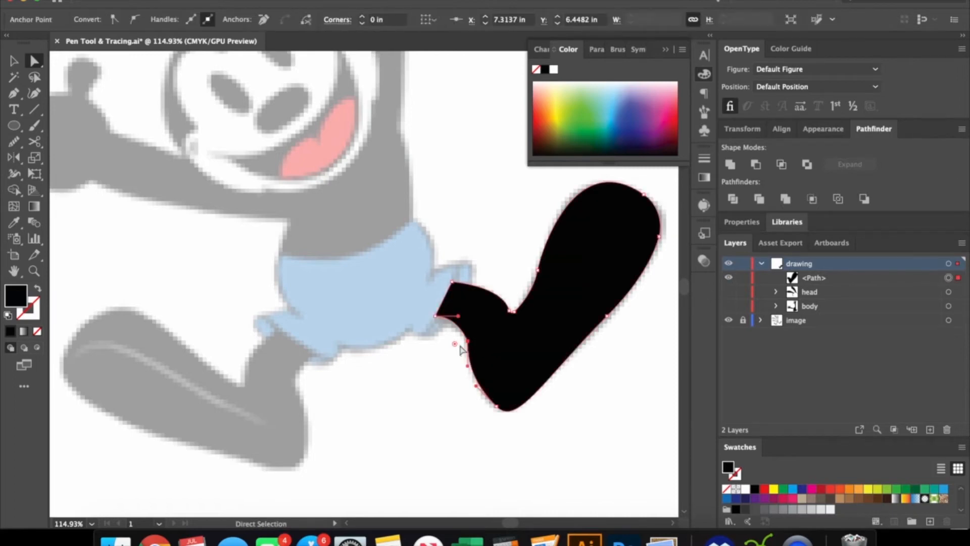
left_click(387, 382)
left_click(467, 342)
left_click(347, 420)
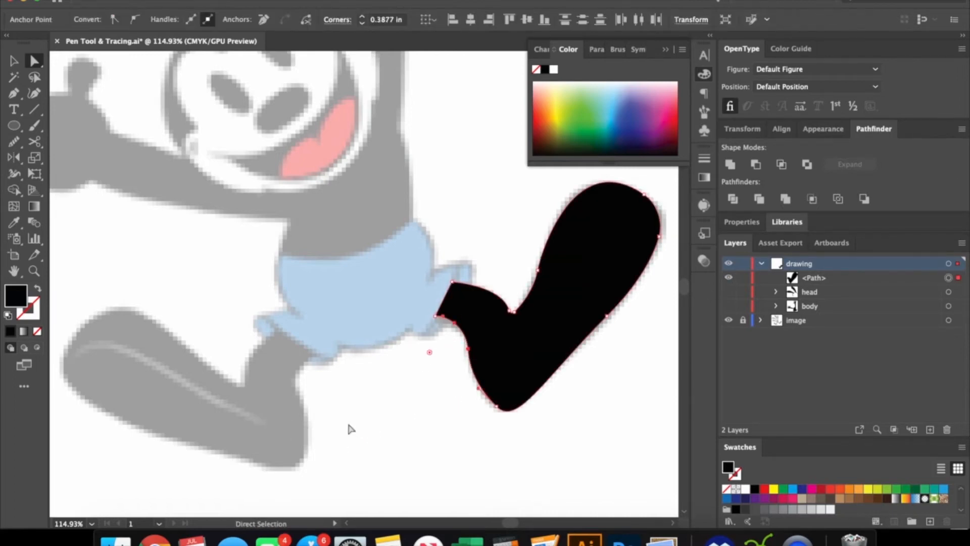
Step: Duplicate the finished leg shape and reflect the copy horizontally for the other leg
left_click_drag(520, 370, 295, 399)
right_click(302, 397)
mouse_move(374, 454)
left_click(455, 449)
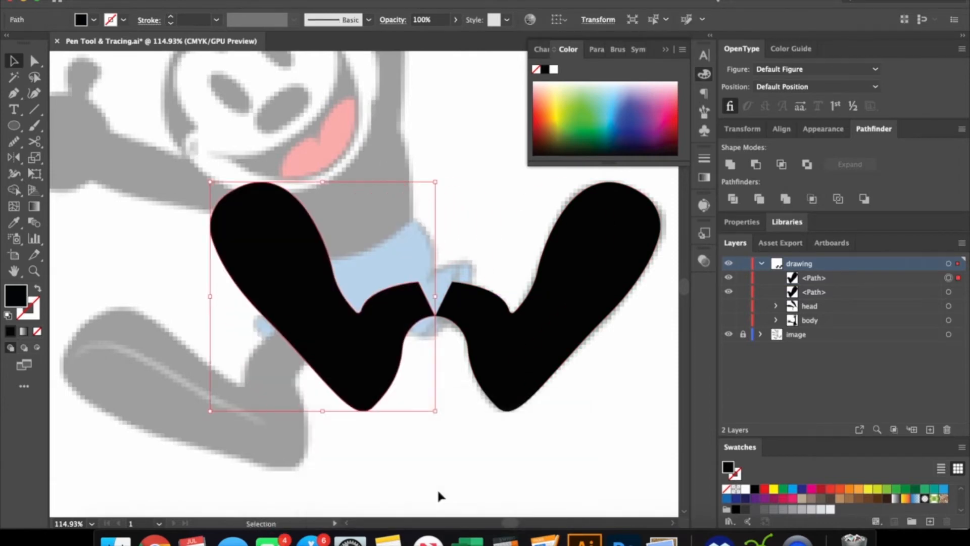
Step: Rotate the mirrored leg and move it over the traced leg on the other side of the shorts
mouse_move(435, 178)
left_mouse_down()
mouse_move(397, 171)
mouse_move(389, 150)
left_mouse_up()
scroll(394, 228, "left", 5)
scroll(394, 227, "down", 2)
left_click_drag(428, 251, 300, 361)
left_click_drag(452, 318, 552, 392)
left_click(552, 392)
Step: Adjust the anchor points at the toe and upper edge of the copied foot to match the traced image
key("a")
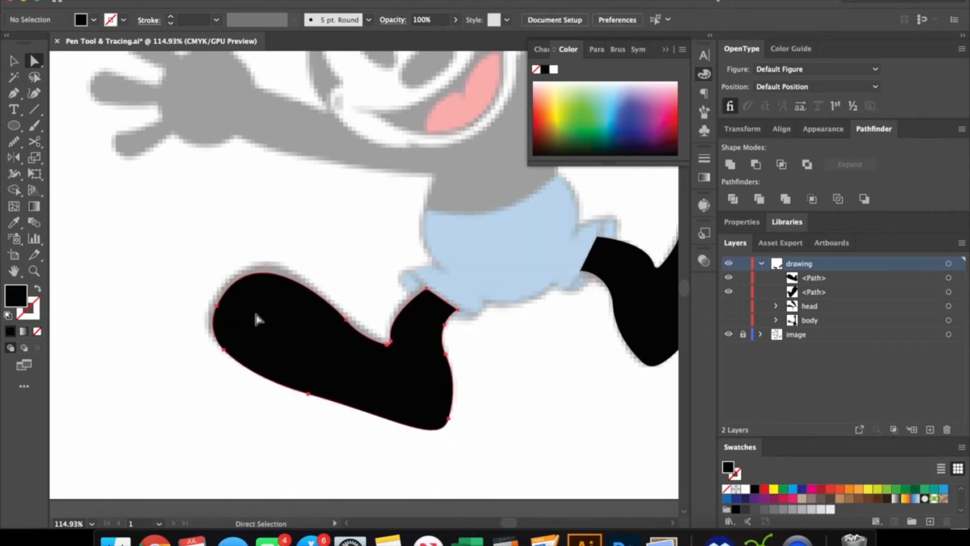
left_click(256, 314)
left_click(217, 305)
left_click_drag(217, 306, 216, 296)
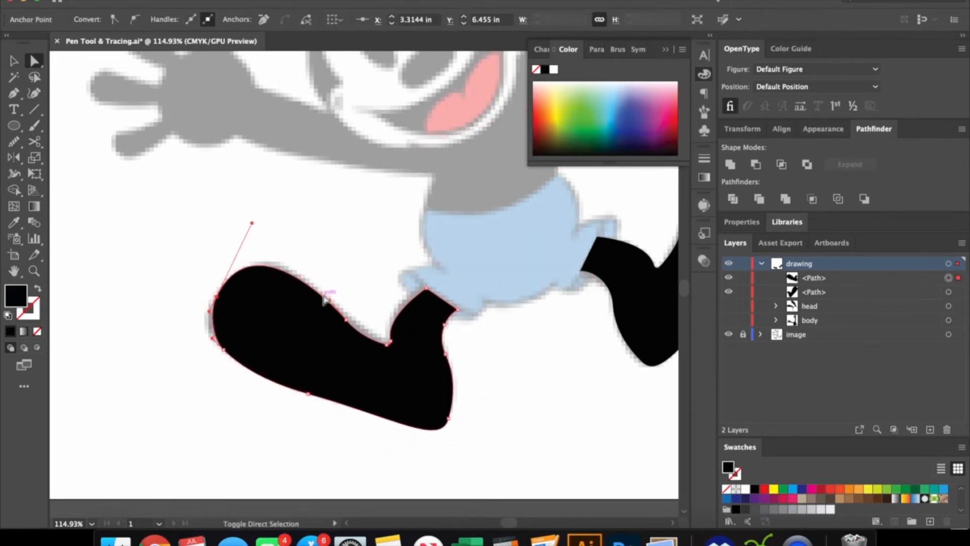
left_click_drag(346, 321, 348, 317)
left_click(474, 362)
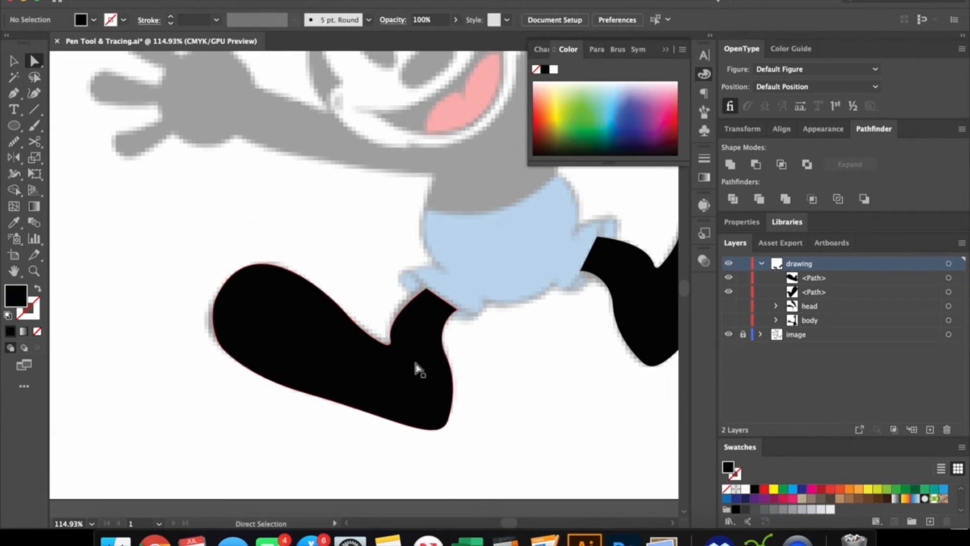
Step: Smooth the upper edge of the copied foot between the toe and the ankle
left_click(309, 353)
key("n")
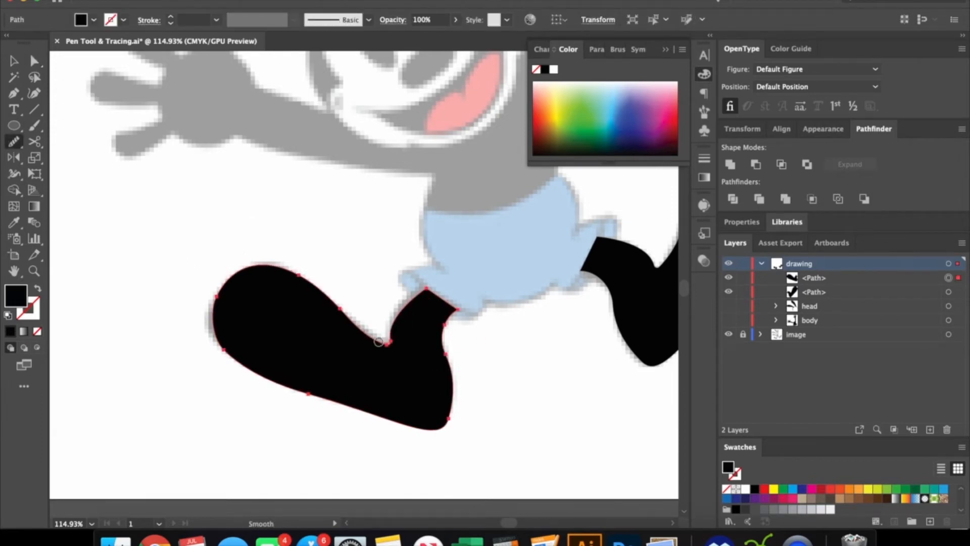
key("v")
left_click(341, 266)
Step: Group the two leg shapes and name the group "feet"
left_click_drag(319, 323, 175, 369)
left_click(801, 306)
left_click(958, 292)
left_click(955, 277, "shift")
key("ctrl+g")
double_click(820, 277)
type("feet")
key("Return")
Step: Show the head and body groups again and move the feet group beneath the body in the stacking order
left_click(728, 291)
left_click(729, 306)
left_click(485, 220)
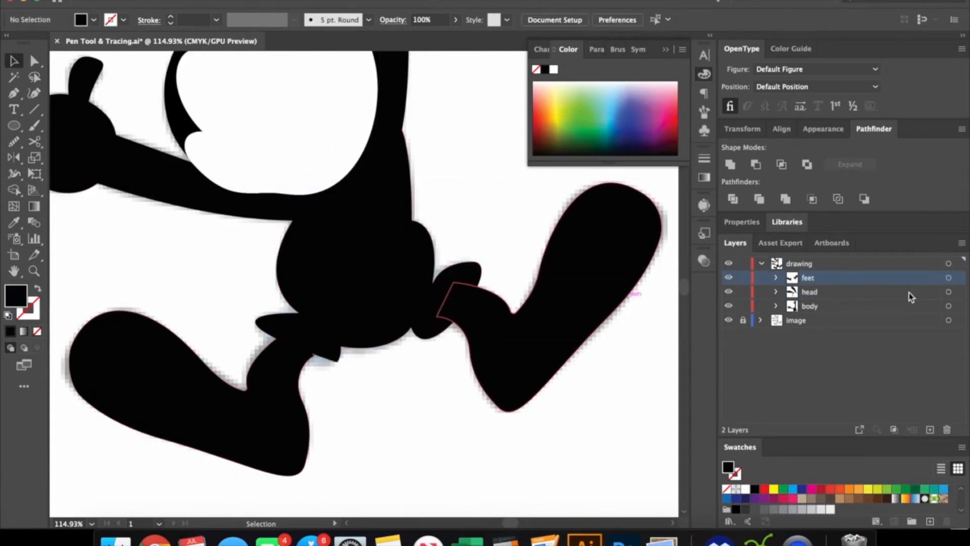
left_click(948, 277)
left_click_drag(854, 278, 828, 311)
left_click(569, 409)
scroll(342, 243, "up", 4)
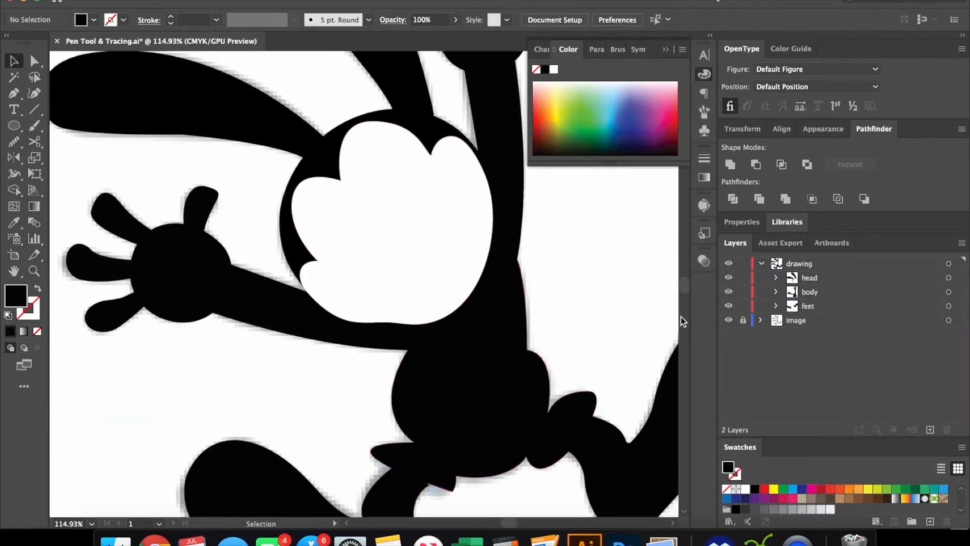
Step: Lock the head, body and feet groups and set their opacity to 50%
left_click(729, 263)
left_click(728, 264)
left_click_drag(742, 278, 743, 306)
left_click(948, 277)
left_click(948, 292, "shift")
left_click(948, 305, "shift")
left_click(425, 20)
type("50")
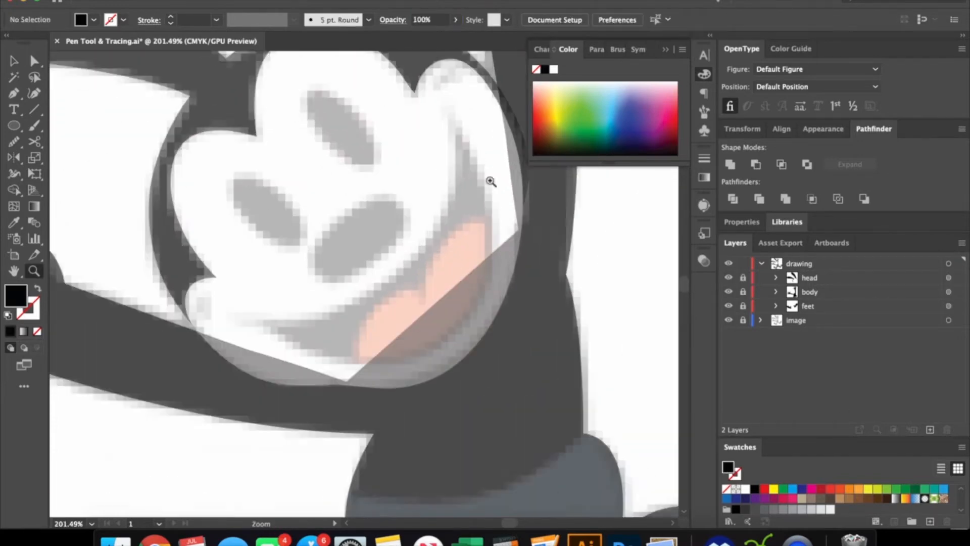
Step: Trace the rabbit's upper eye as a pointed oval with two curved sides using the Pen tool
left_click(328, 151)
left_click_drag(464, 221, 465, 221)
left_click(393, 221)
mouse_move(328, 151)
left_mouse_down()
mouse_move(258, 149)
mouse_move(337, 161)
left_mouse_up()
Step: Round the eye's two pointed ends and adjust its size and rotation to fit the traced eye
key("a")
key("v")
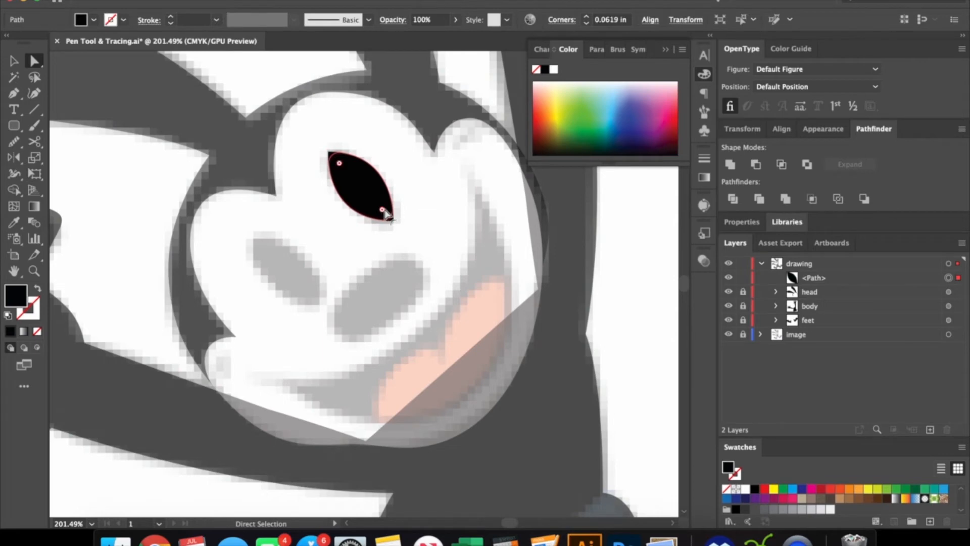
left_click(396, 220)
left_click_drag(401, 224, 319, 155)
left_click_drag(382, 204, 399, 215)
left_click_drag(406, 147, 415, 158)
left_click(402, 223)
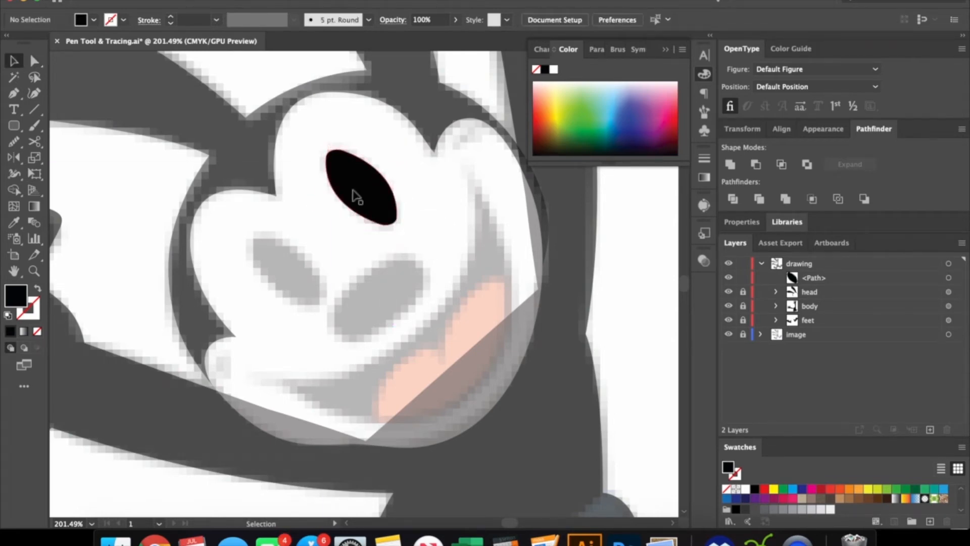
left_click_drag(363, 201, 291, 281)
key("ctrl+z")
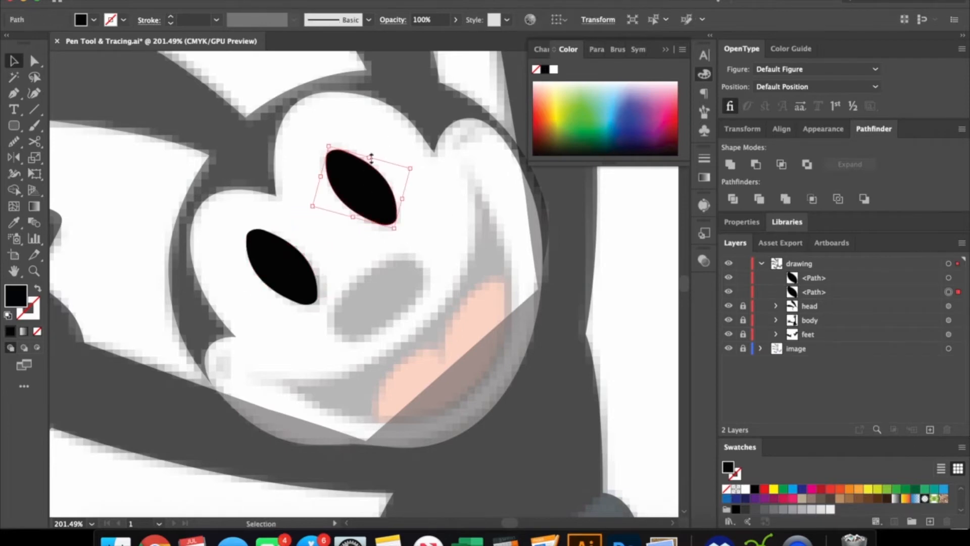
key("ctrl+shift+z")
key("ctrl+z")
Step: Smooth the eye's outline and place a copy of it over the second eye
key("n")
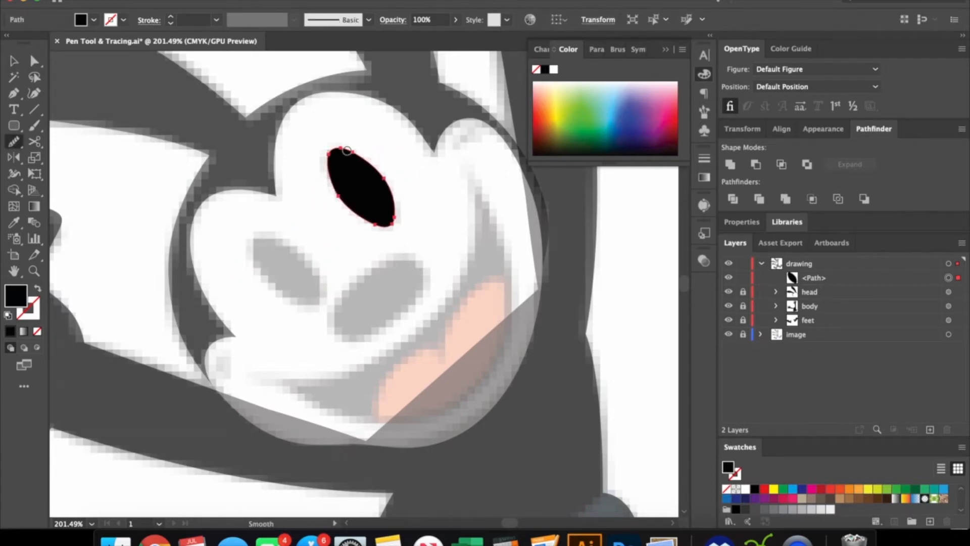
key("v")
left_click(381, 199)
Step: Duplicate the eye shape onto the nose, then rotate and resize the copy to fit the traced nose
left_click_drag(381, 199, 378, 313)
key("a")
key("v")
left_click_drag(415, 280, 392, 256)
left_click(293, 412)
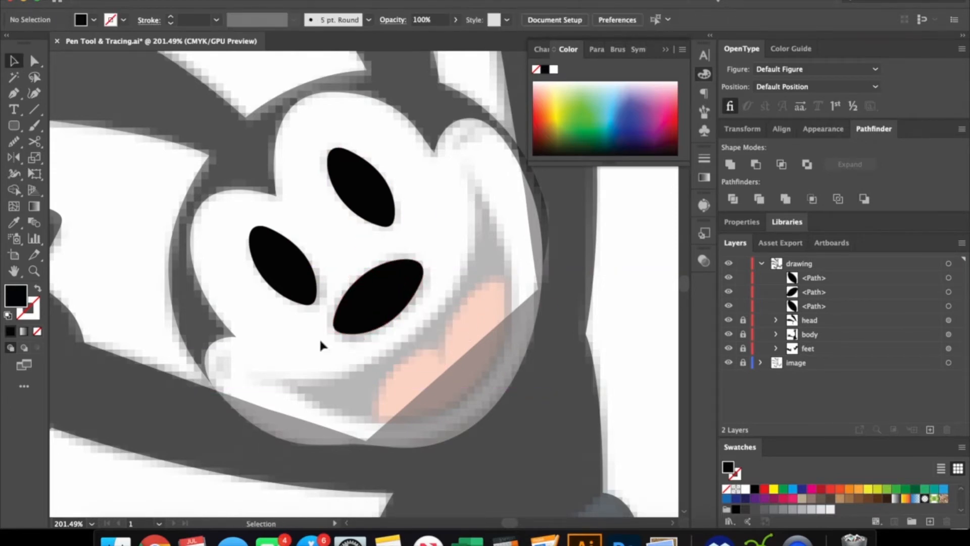
Step: Smooth the lower edge of the nose shape to follow the traced image
left_click(363, 326)
key("n")
left_click_drag(364, 328, 422, 273)
scroll(422, 303, "down", 3, "alt")
scroll(411, 336, "down", 1)
key("v")
left_click(422, 349)
Step: Trace the upper curve of the smile from one mouth corner to the other with the Pen tool
key("p")
left_click(455, 237)
mouse_move(324, 378)
left_mouse_down()
mouse_move(186, 378)
mouse_move(164, 362)
left_mouse_up()
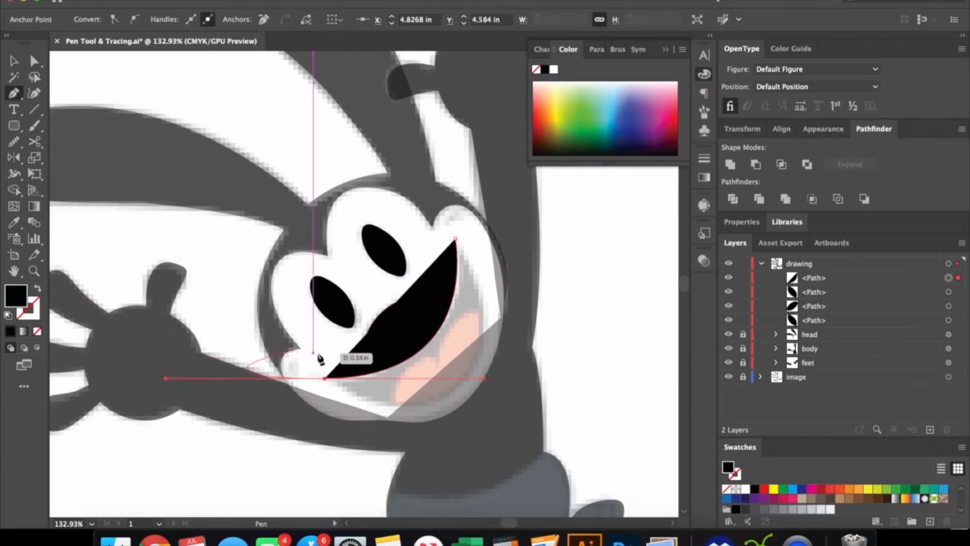
left_click_drag(455, 238, 381, 85)
scroll(381, 85, "up", 3)
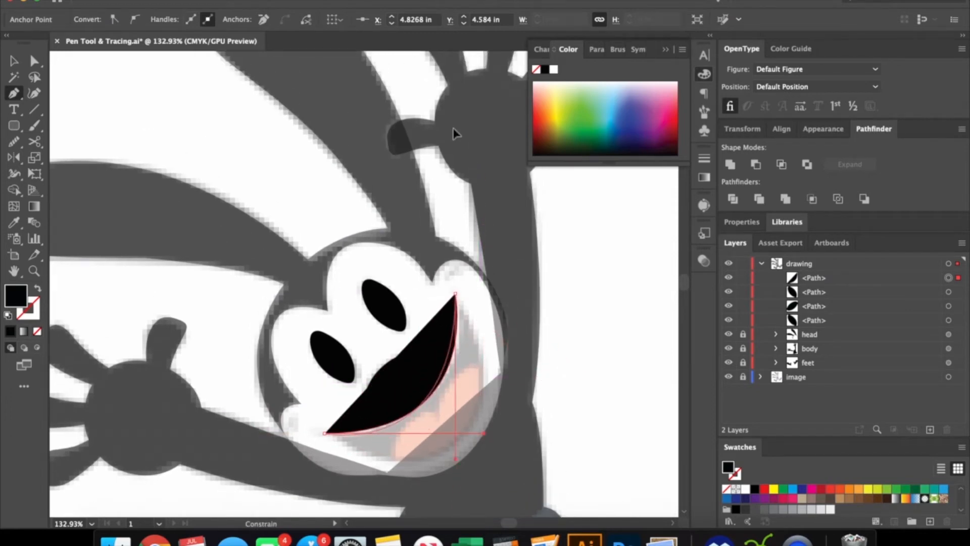
scroll(337, 53, "up", 3)
left_click_drag(377, 245, 424, 219)
key("super+z")
Step: Close the mouth path at its starting corner with a curve that forms the lower edge of the mouth
left_click_drag(562, 394, 360, 337)
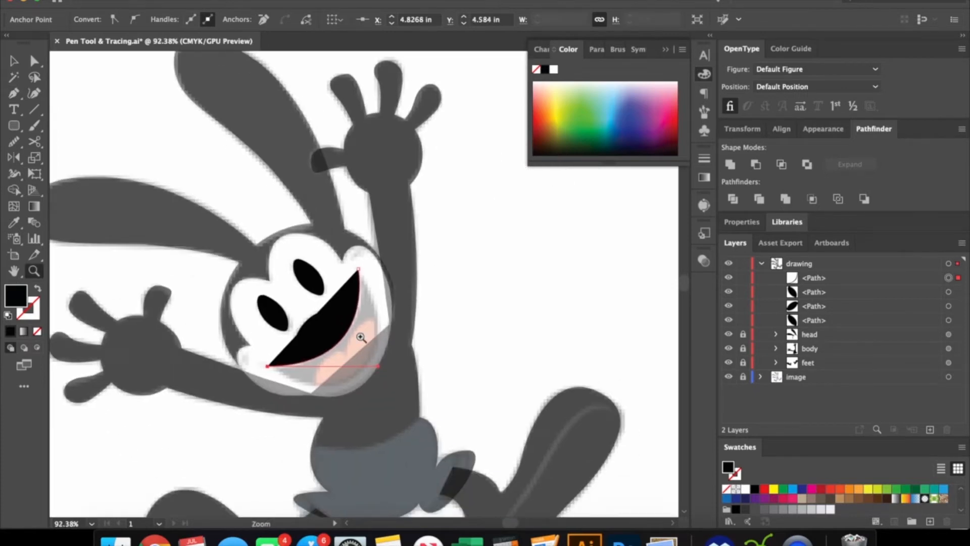
key("p")
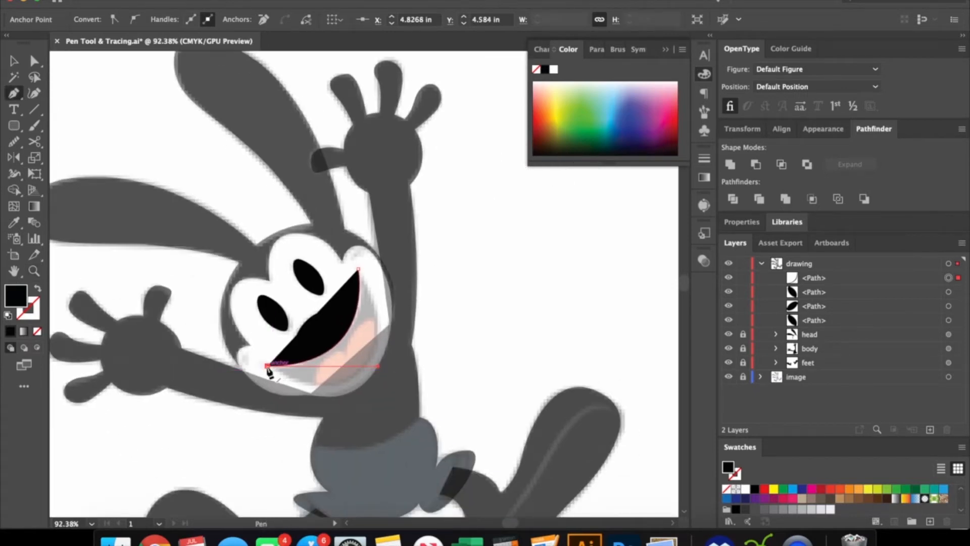
left_click_drag(359, 269, 418, 329)
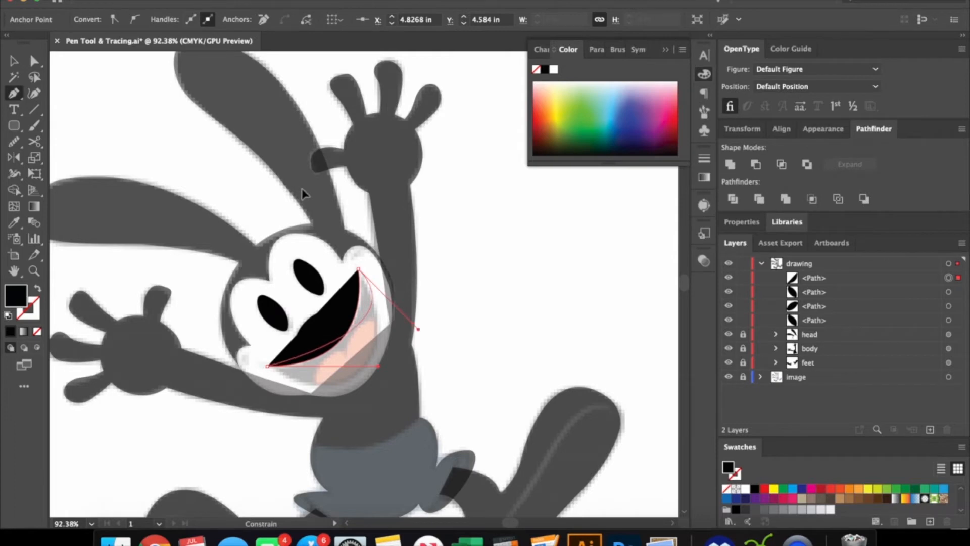
left_click_drag(302, 187, 236, 79)
scroll(303, 90, "up", 4)
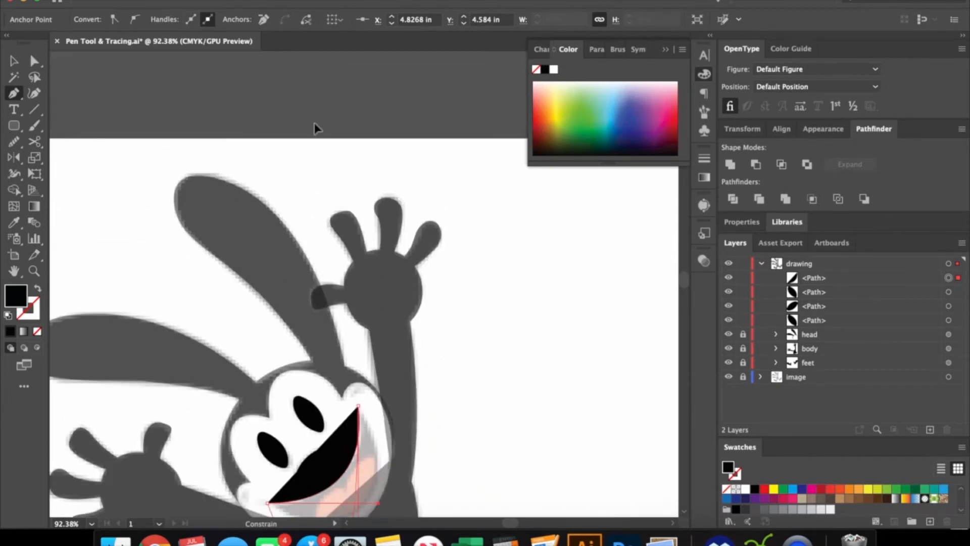
left_click_drag(328, 247, 311, 235)
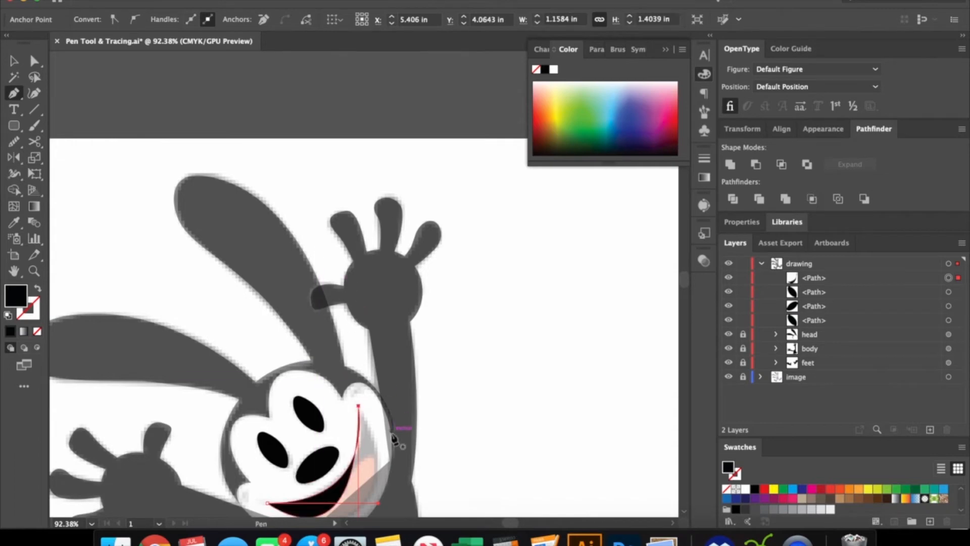
Step: Add an anchor point on the mouth's lower edge and pull it outward to the traced mouth outline
key("z")
left_click(356, 494)
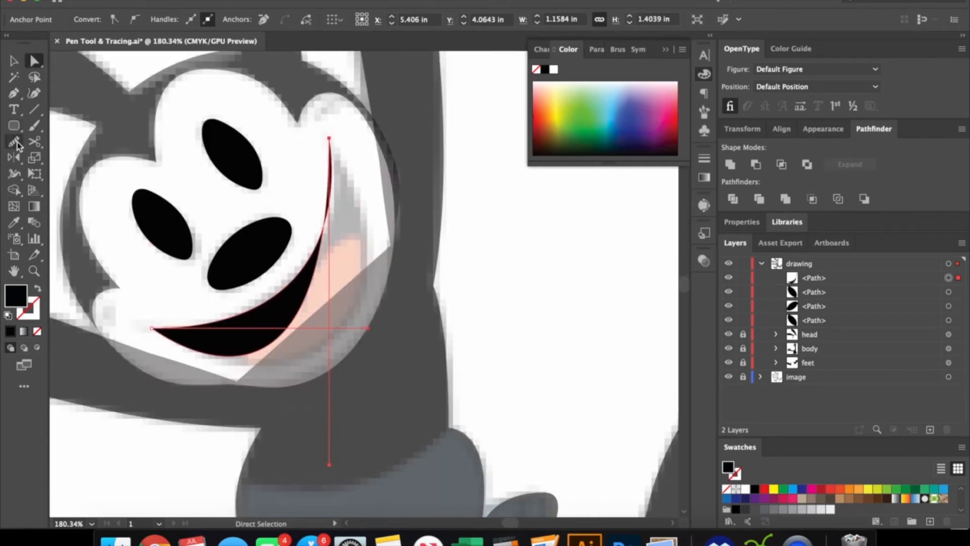
left_click_drag(13, 93, 76, 111)
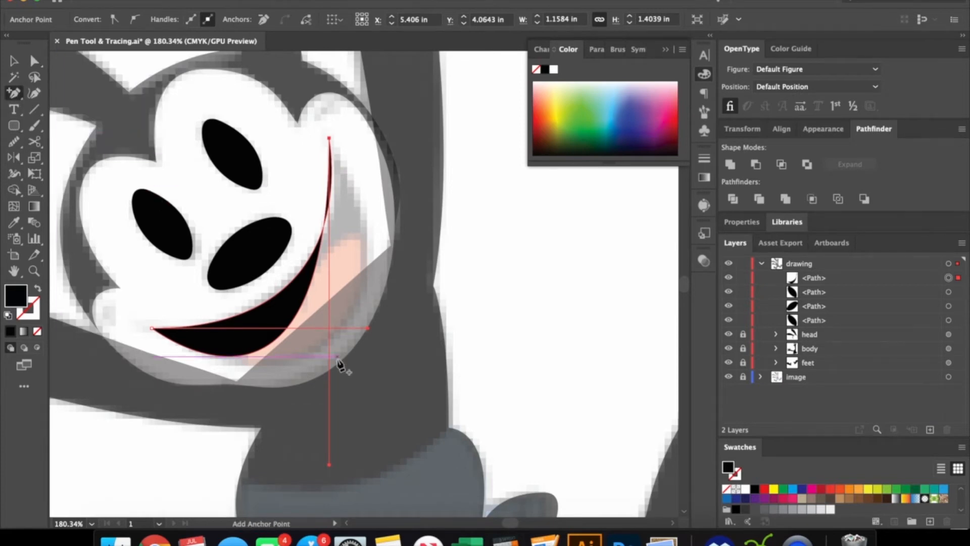
left_click(314, 277)
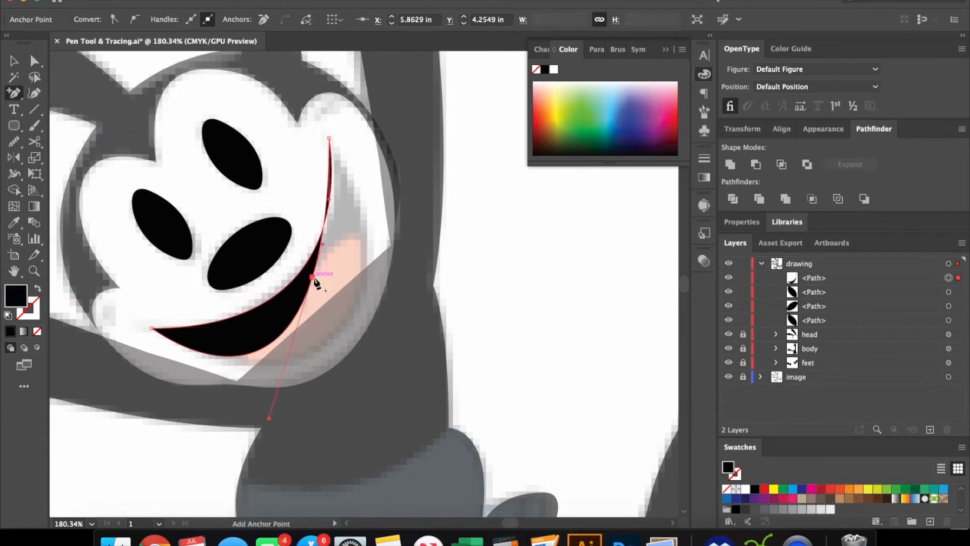
key("a")
left_click_drag(314, 278, 364, 281)
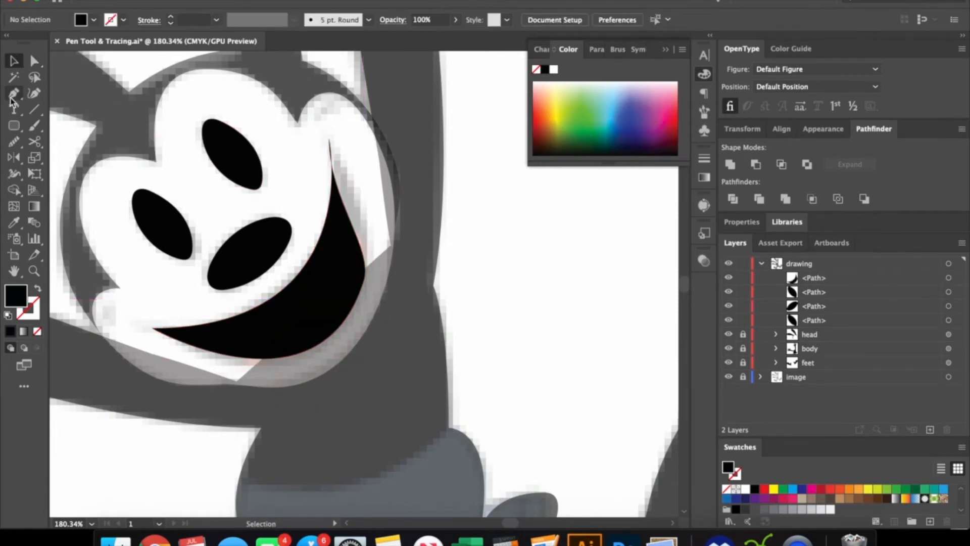
Step: Draw a narrow curved filler shape from the mouth's upper corner down its outer edge with the Pen tool
left_click(11, 98)
left_click(329, 137)
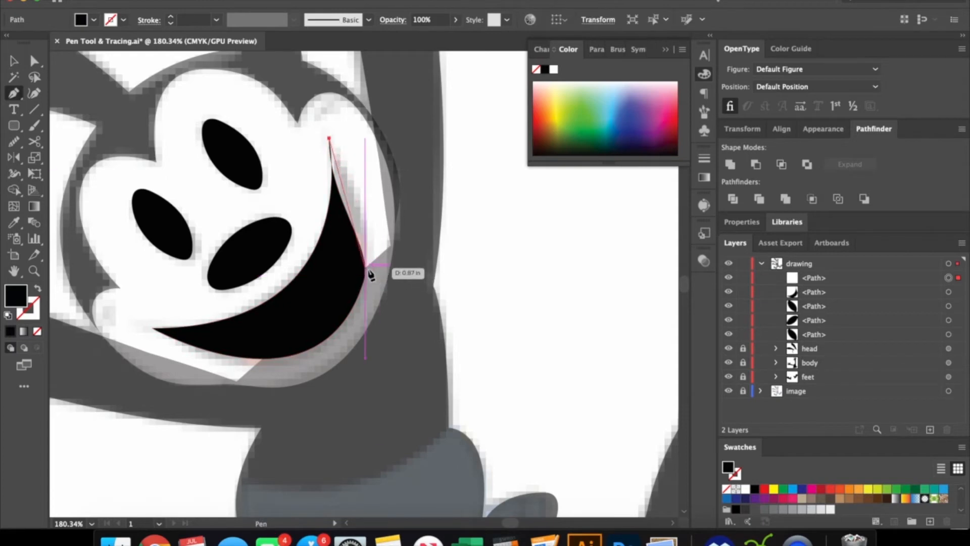
left_click_drag(363, 281, 361, 307)
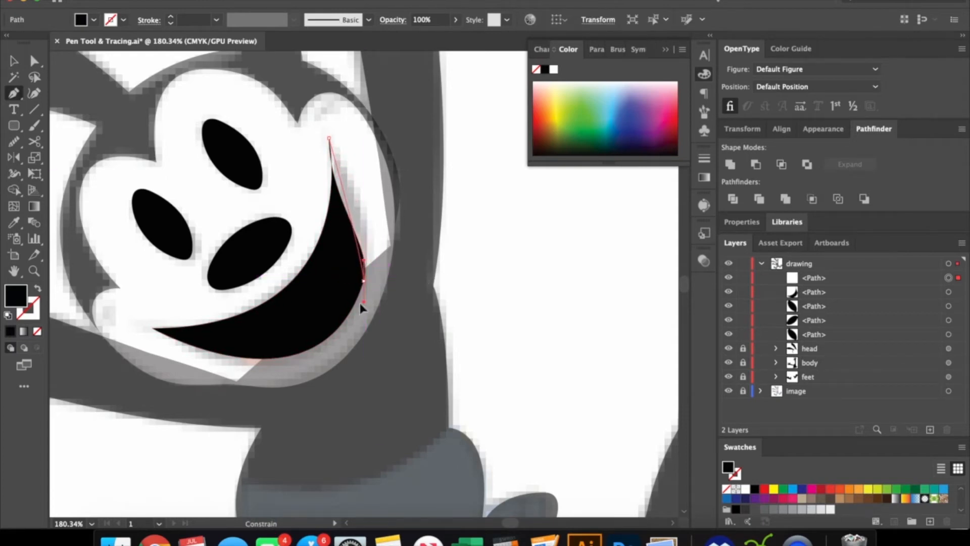
left_click_drag(342, 353, 335, 372)
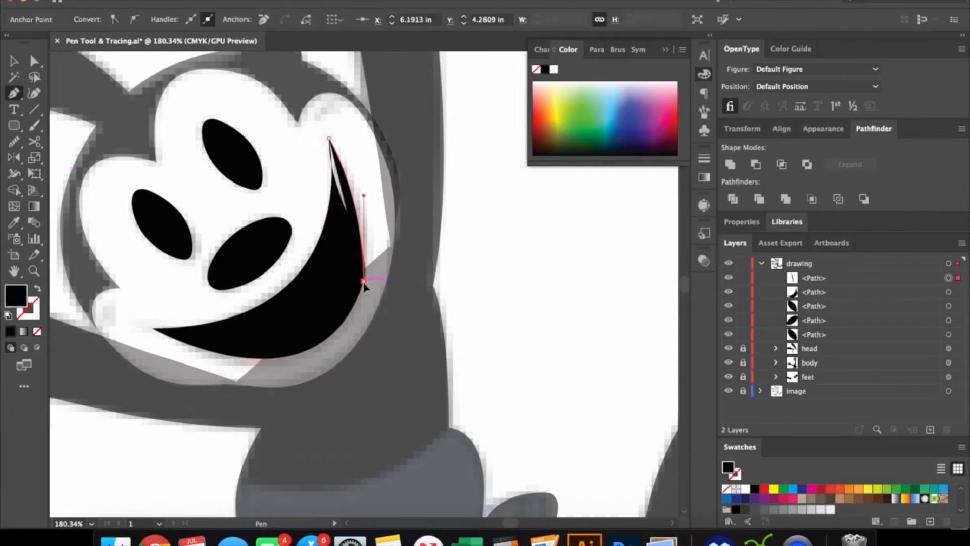
Step: Divide the mouth and filler shapes with Pathfinder, and delete the thin leftover sliver near the upper corner
key("v")
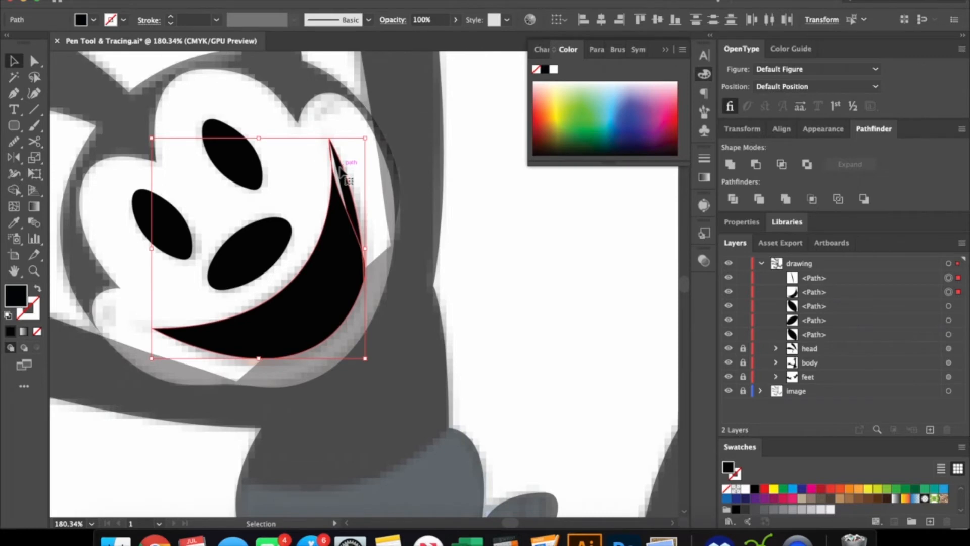
left_click(733, 199)
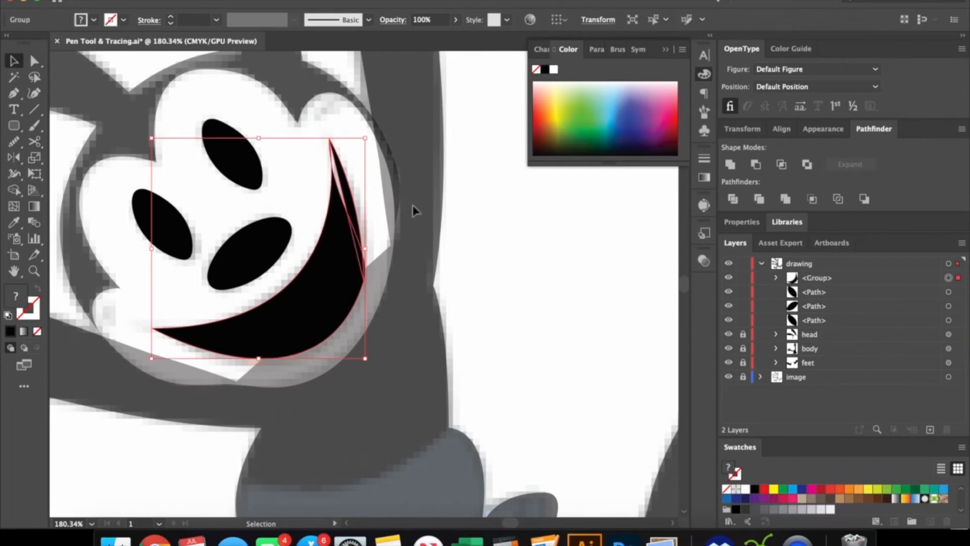
key("z")
left_click_drag(334, 161, 313, 126)
key("a")
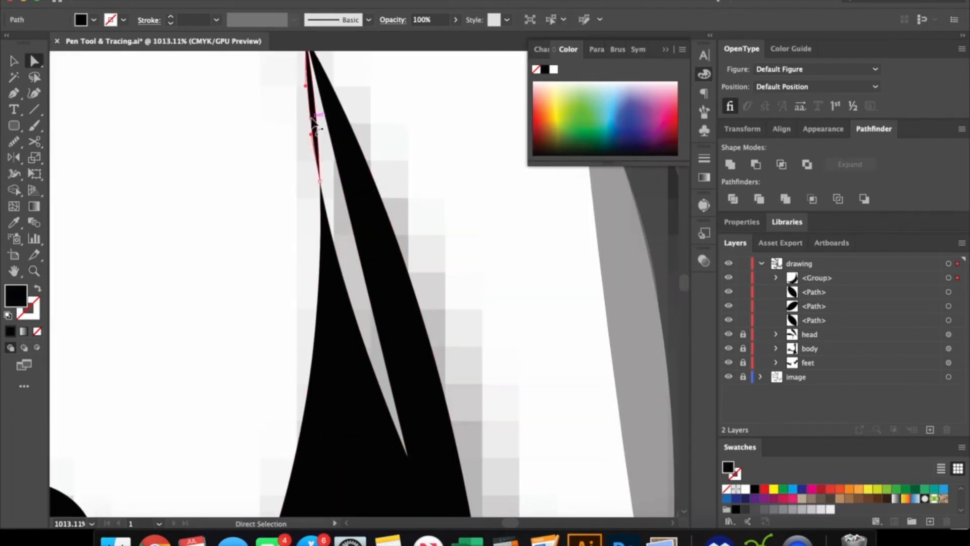
left_click(296, 130)
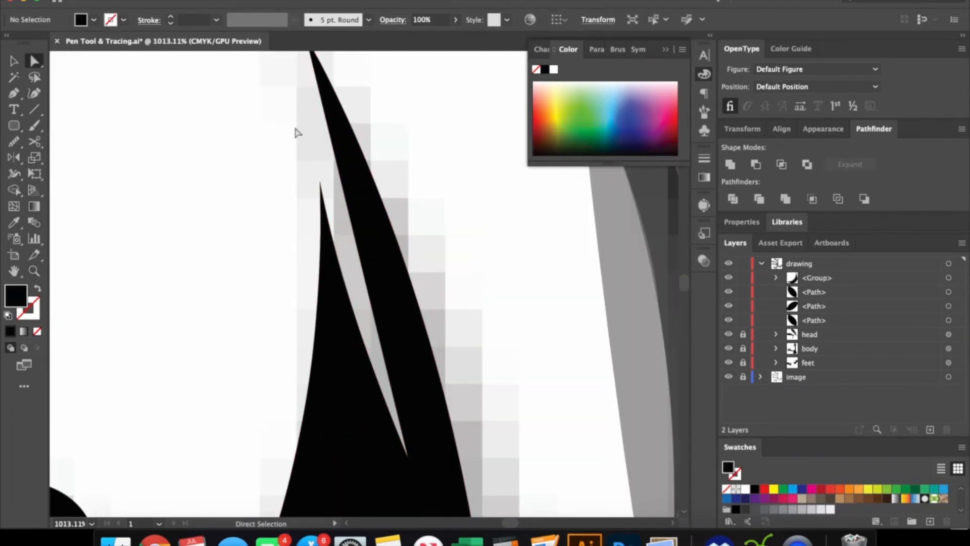
Step: Fill every piece of the mouth group with the black sampled from the mouth
key("v")
left_click(322, 156)
key("i")
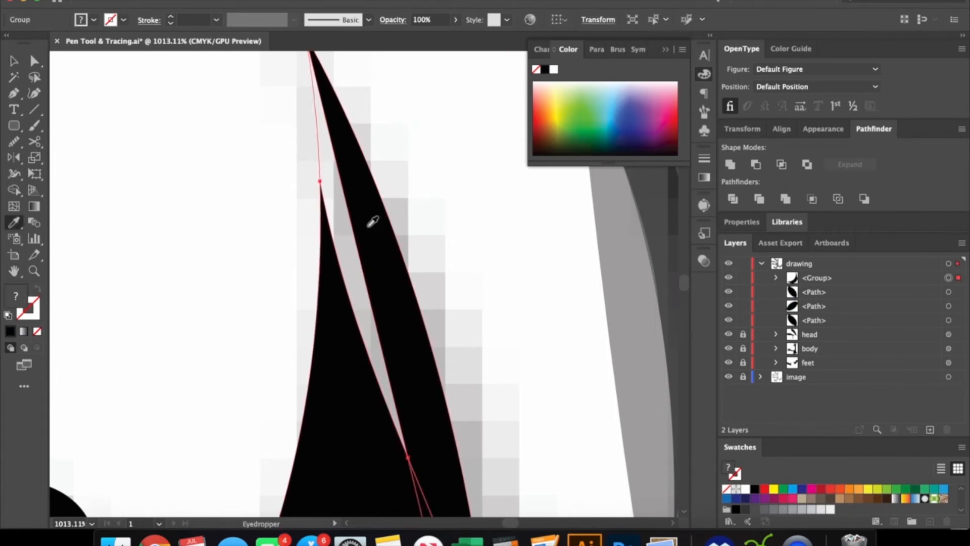
left_click(372, 222)
Step: Merge the mouth pieces into a single path and shift the anchor point on its outer edge
key("z")
left_click_drag(478, 222, 2, 406)
left_click_drag(542, 267, 752, 246)
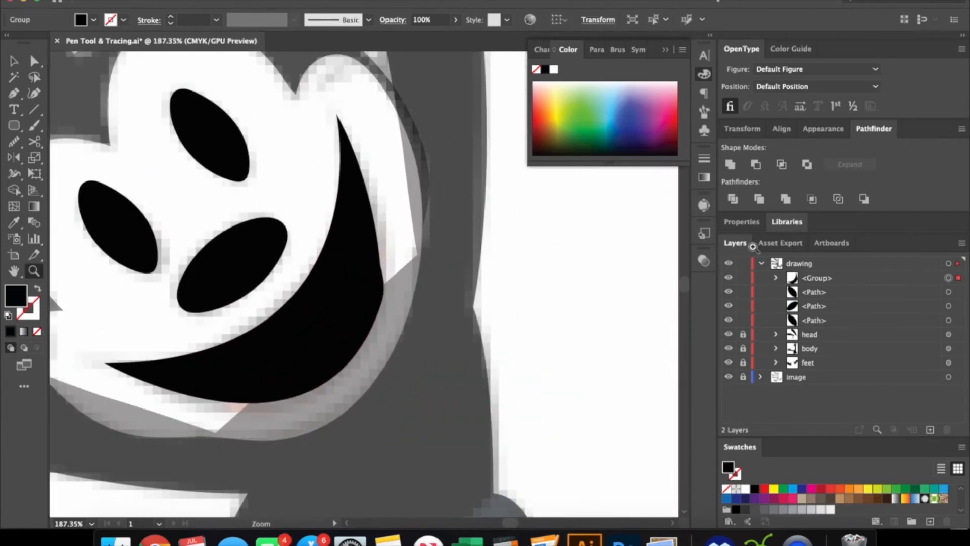
key("v")
left_click_drag(524, 358, 601, 377)
left_click(594, 339)
left_click(447, 331)
key("a")
left_click_drag(462, 281, 465, 271)
left_click(542, 276)
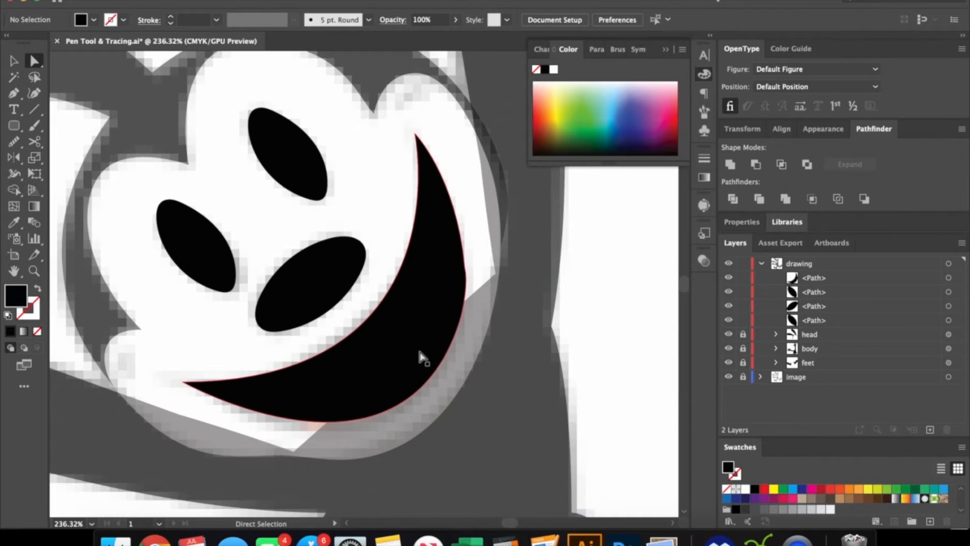
Step: Delete the extra anchor point on the mouth's outer edge and reshape that edge using the lower anchor's handle
left_click(448, 334)
left_click_drag(14, 94, 70, 126)
left_click(465, 267)
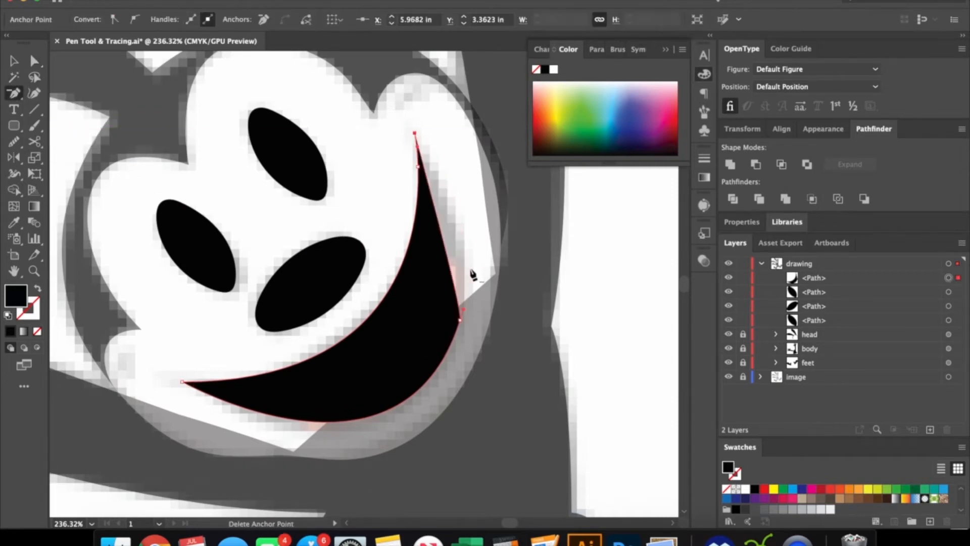
key("a")
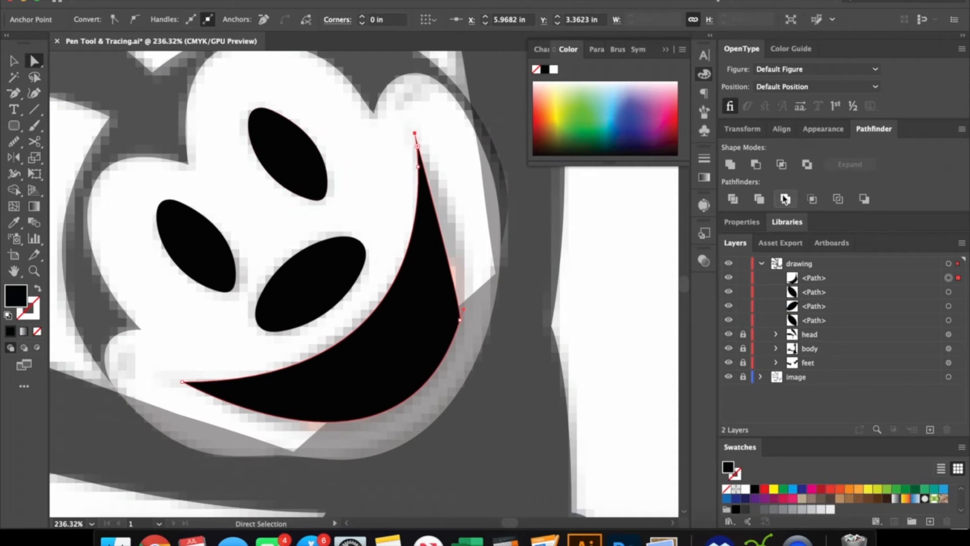
left_click(461, 319)
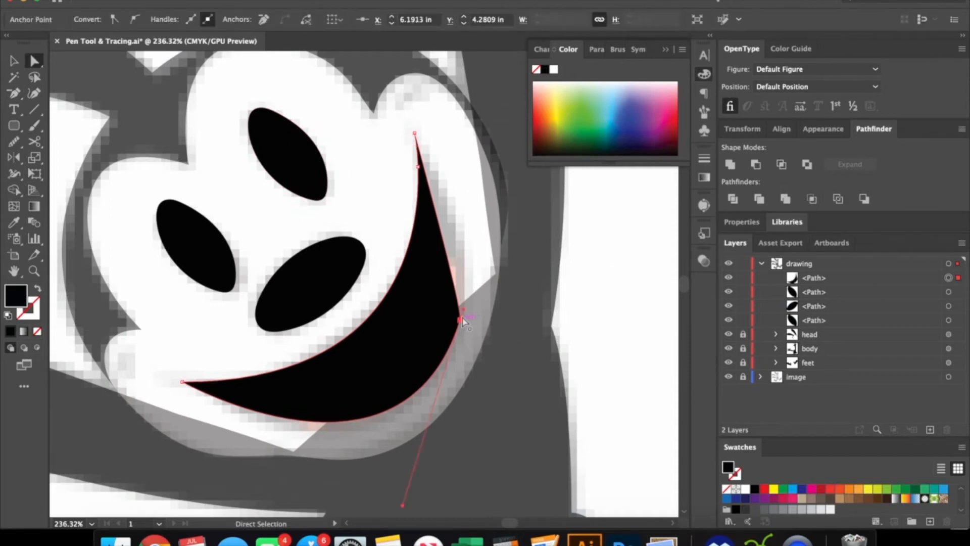
left_click_drag(464, 312, 475, 173)
left_click(544, 312)
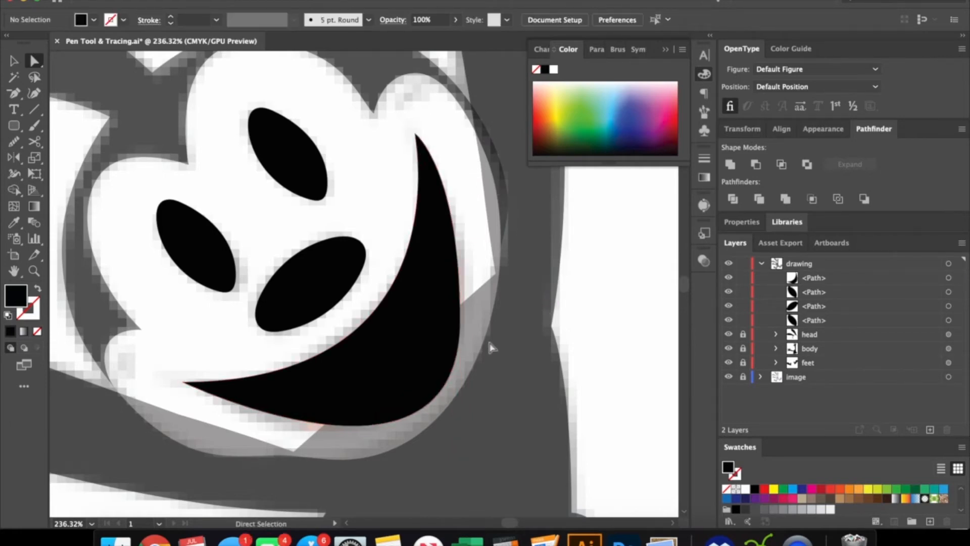
Step: Even out the mouth's outer edge with the Smooth tool
left_click(423, 346)
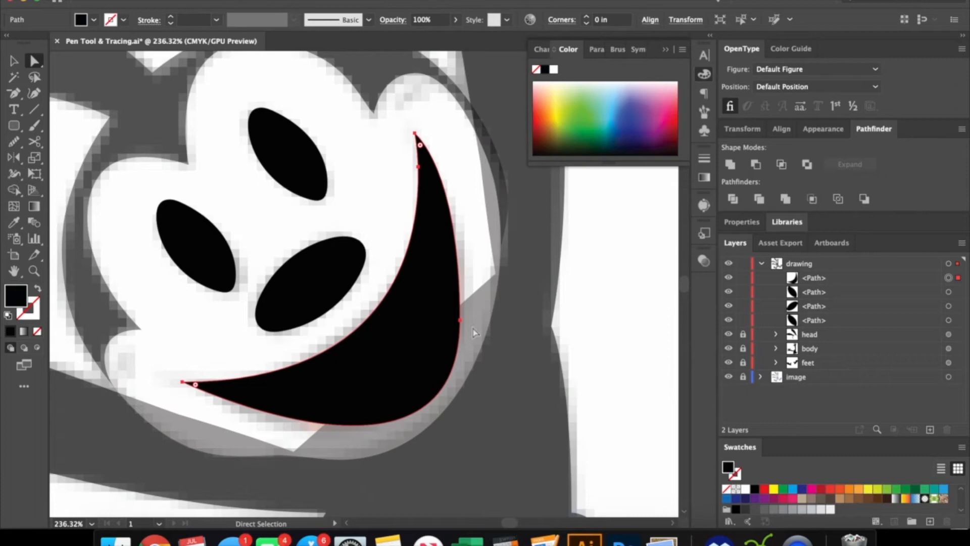
left_click(460, 319)
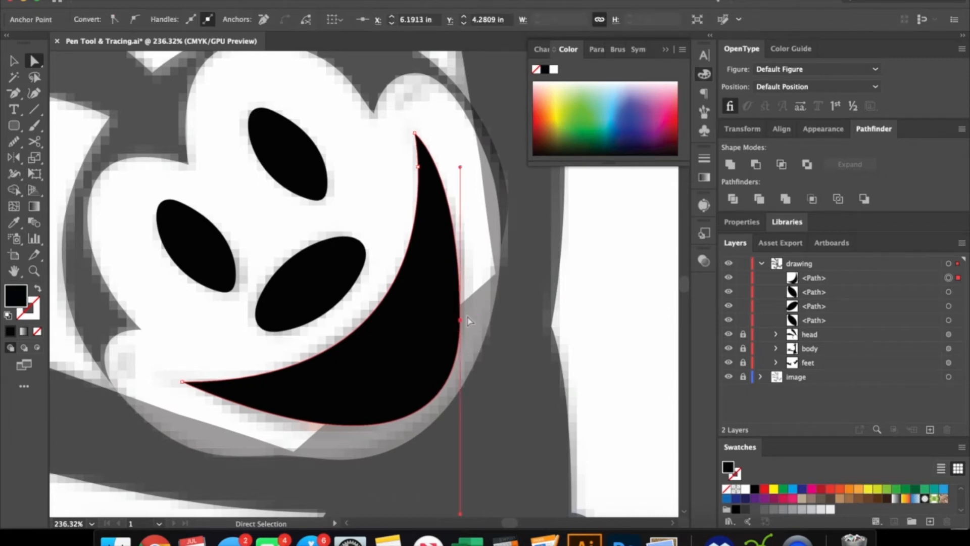
left_click(10, 143)
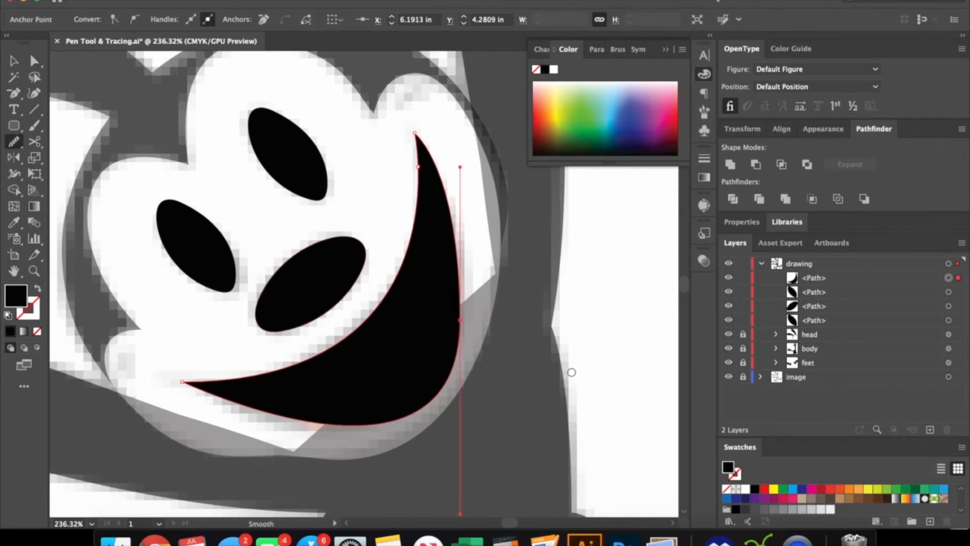
left_click_drag(454, 279, 448, 295)
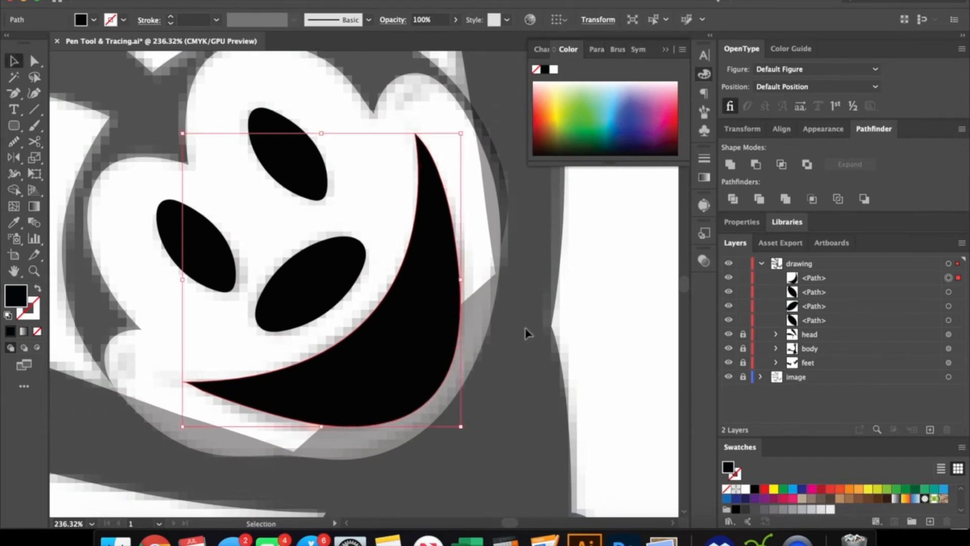
key("a")
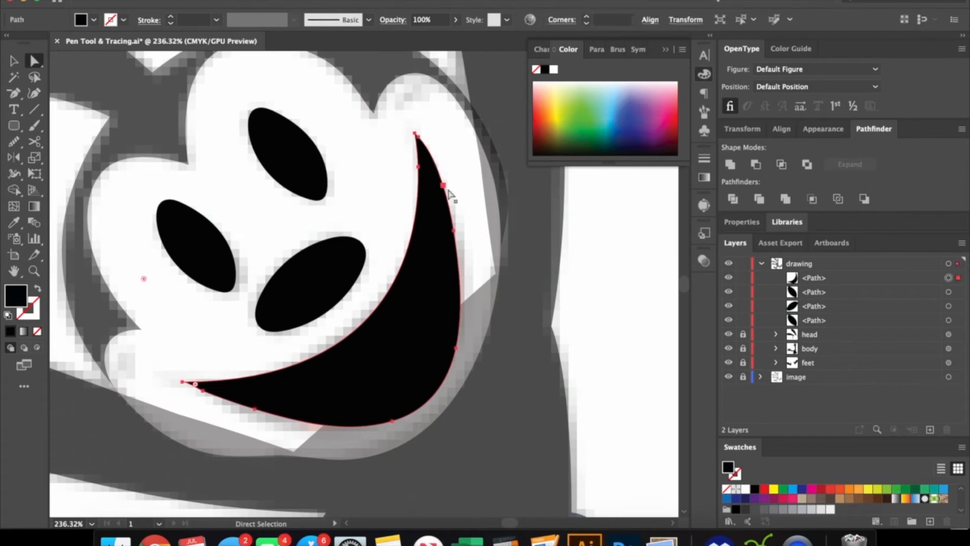
key("z")
left_click_drag(419, 133, 628, 208)
key("super+0")
key("super+shift+a")
Step: Group the eyes, nose and mouth paths and name the group smile
left_click_drag(356, 336, 401, 341)
left_click(815, 322)
left_click(949, 278, "shift")
left_click(949, 292, "shift")
left_click(949, 306, "shift")
left_click(949, 321, "shift")
key("super+g")
double_click(816, 278)
type("smile")
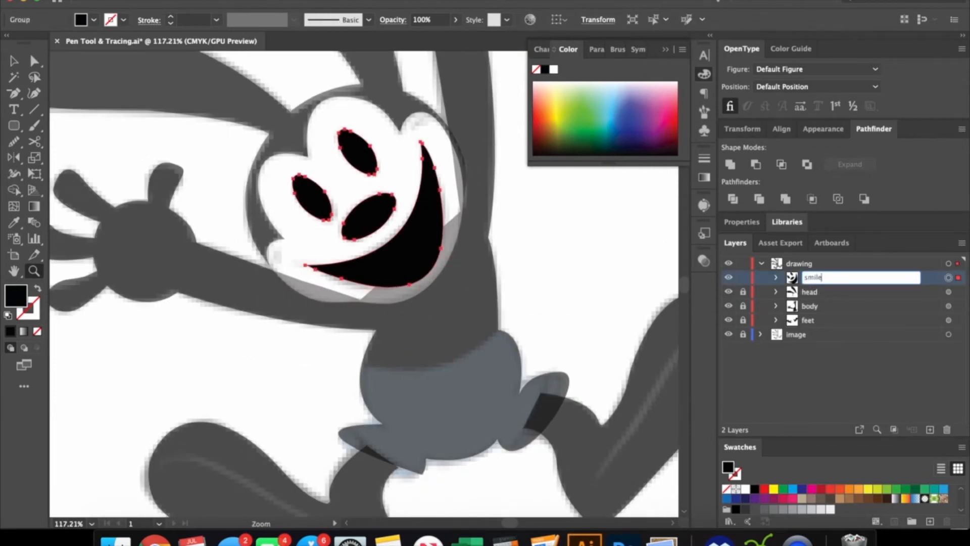
key("Return")
Step: Set the smile group's opacity to 50%
key("super+shift+a")
left_click_drag(443, 236, 517, 239)
left_click(948, 278)
double_click(423, 20)
type("50")
Step: Draw the tongue's two-lobed upper edge across the mouth as a closed Pen tool path
left_click_drag(463, 269, 388, 295)
left_click_drag(388, 295, 472, 371)
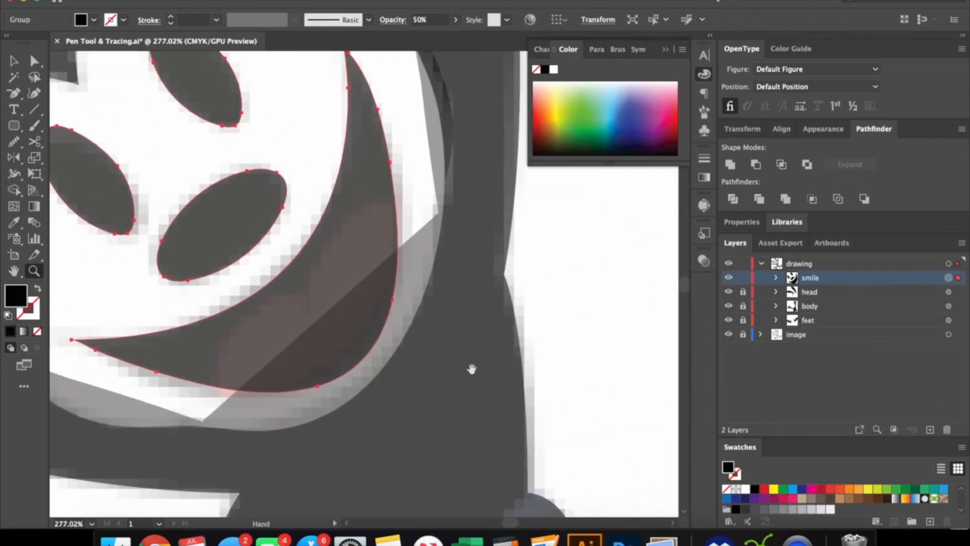
key("super+shift+a")
key("p")
left_click(395, 203)
left_click_drag(309, 316, 316, 295)
left_click(223, 388)
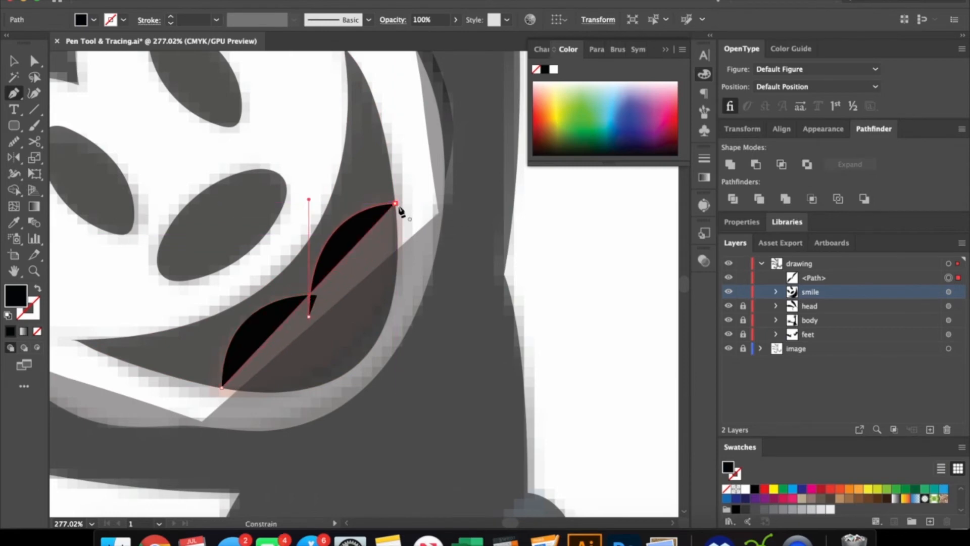
left_click(396, 204)
key("v")
left_click(517, 274)
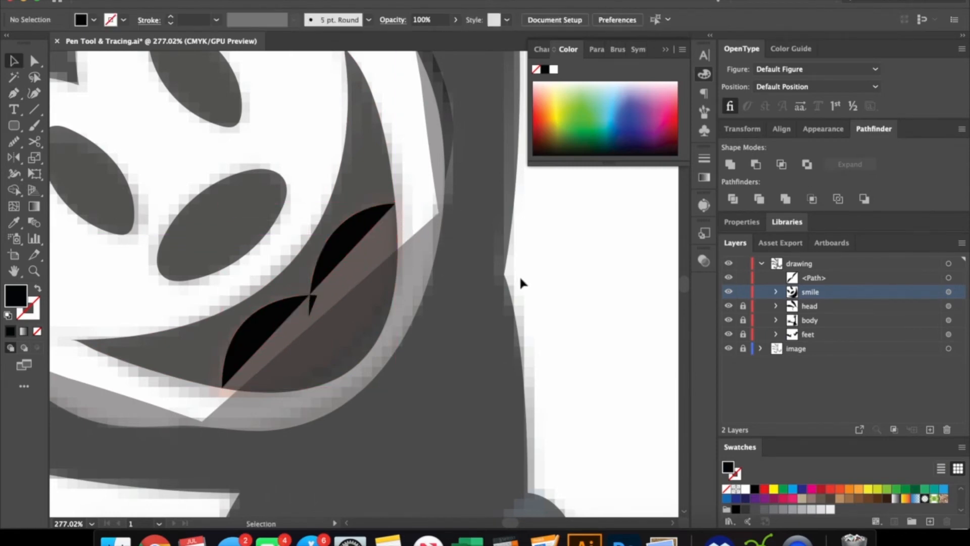
Step: Divide the smile group with the tongue path using Pathfinder, and isolate the resulting group
left_click(271, 317)
left_click(333, 337, "shift")
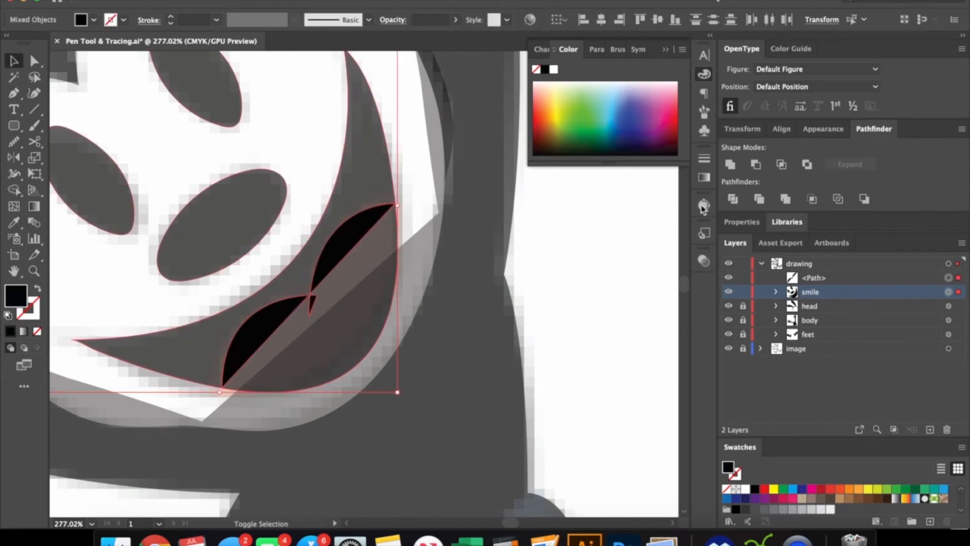
left_click(732, 198)
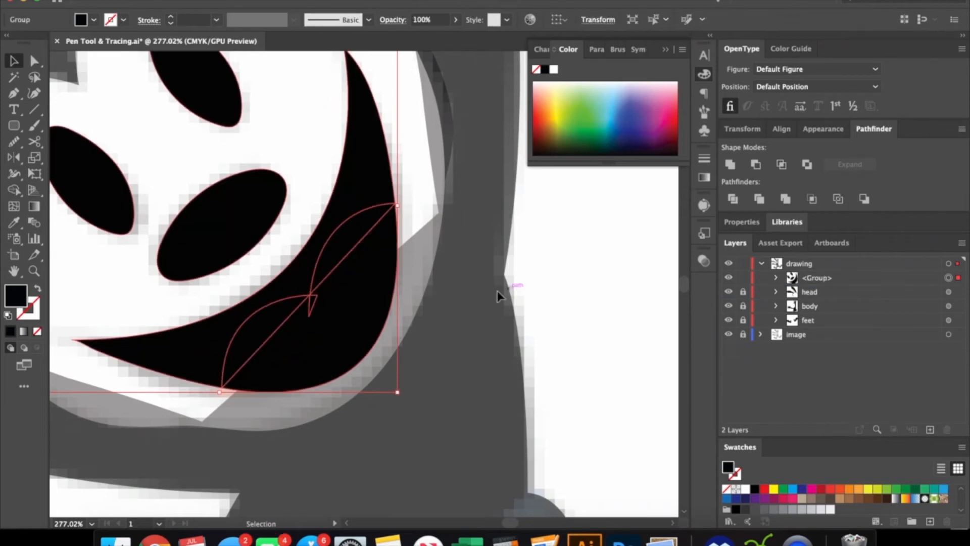
double_click(360, 327)
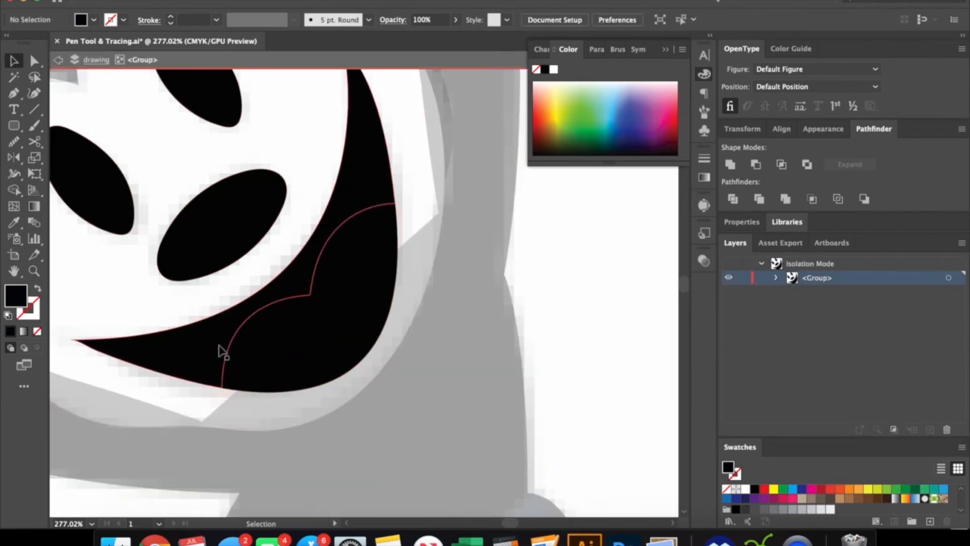
Step: Fill the divided mouth pieces with pale yellow, leaving out the tongue's lower lobe sliver
left_click(273, 328)
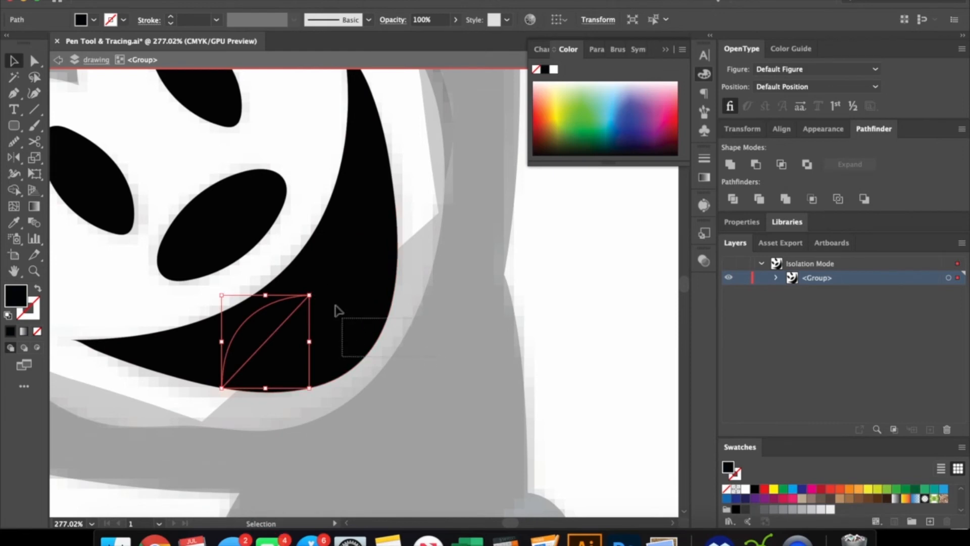
left_click(314, 286)
left_click(564, 87)
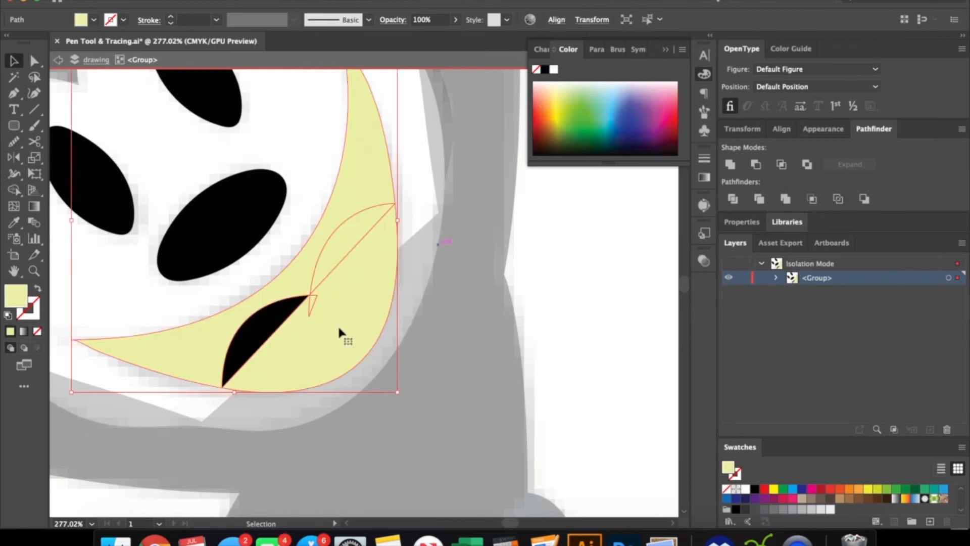
Step: Sample colours with the Eyedropper to make the mouth above the tongue black and the tongue's lower lobe pale yellow
key("z")
left_click(289, 327)
key("v")
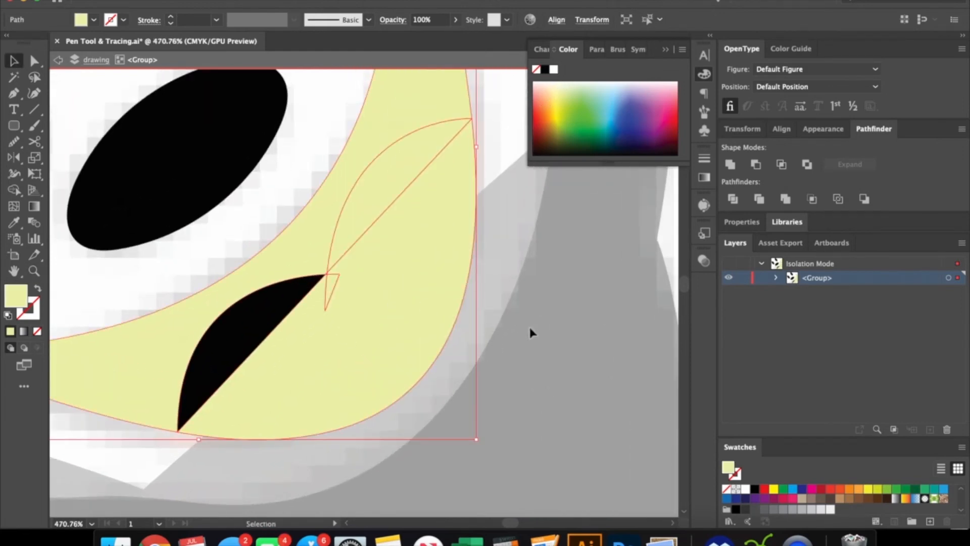
key("i")
left_click(291, 287)
key("v")
left_click(248, 329)
key("i")
left_click(335, 340)
key("v")
left_click(524, 291)
Step: Merge the same-coloured face pieces with Pathfinder and leave isolation mode
key("z")
left_click_drag(551, 281, 425, 314)
key("v")
left_click_drag(487, 444, 141, 156)
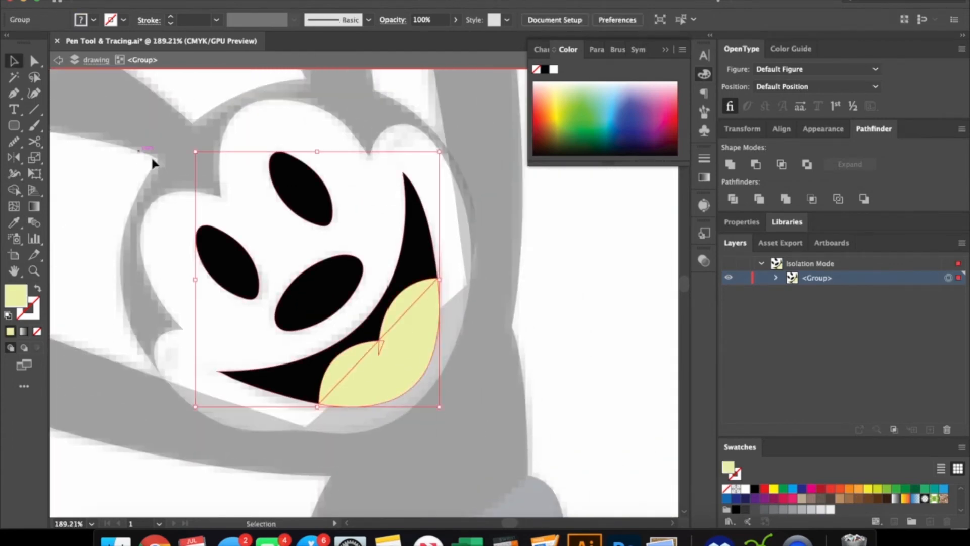
left_click(785, 200)
key("z")
mouse_move(455, 384)
left_mouse_down()
mouse_move(422, 381)
mouse_move(216, 274)
mouse_move(336, 325)
mouse_move(376, 320)
left_mouse_up()
key("v")
double_click(486, 269)
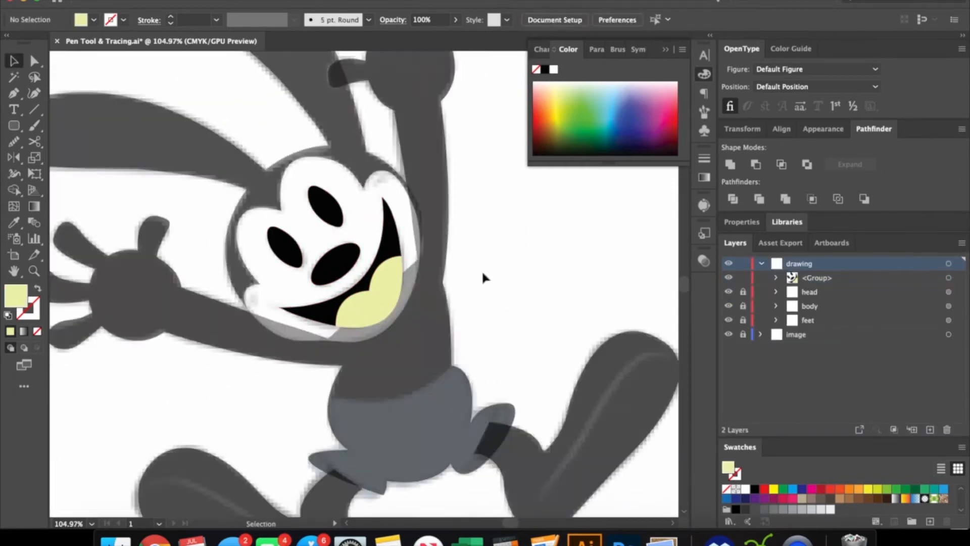
Step: Hide the face, head and body groups so only the feet remain over the reference image
left_click_drag(728, 277, 731, 321)
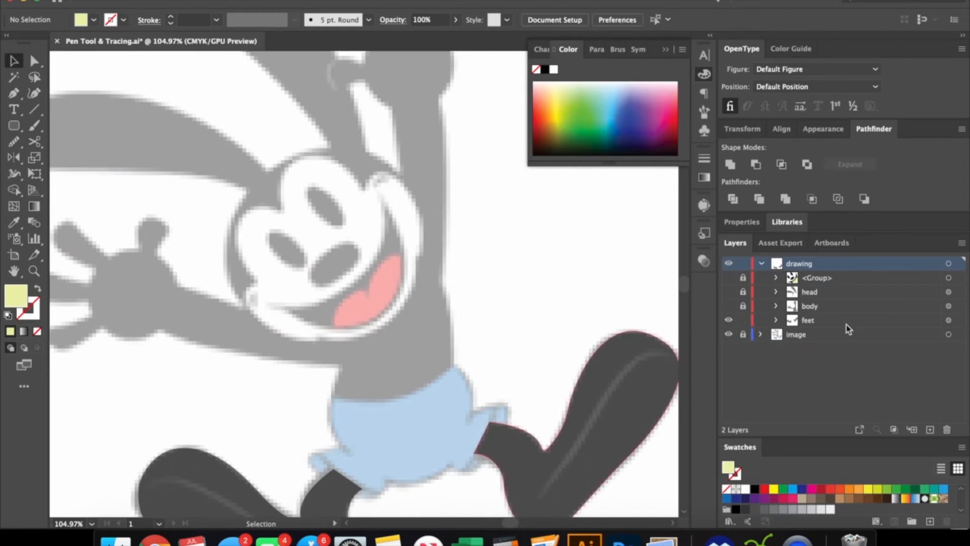
left_click(950, 320)
left_click(630, 286)
Step: Start a Pen tool path at the upper end of the highlight line on the raised foot
left_click_drag(590, 476, 560, 318)
key("z")
left_click_drag(564, 315, 498, 384)
key("p")
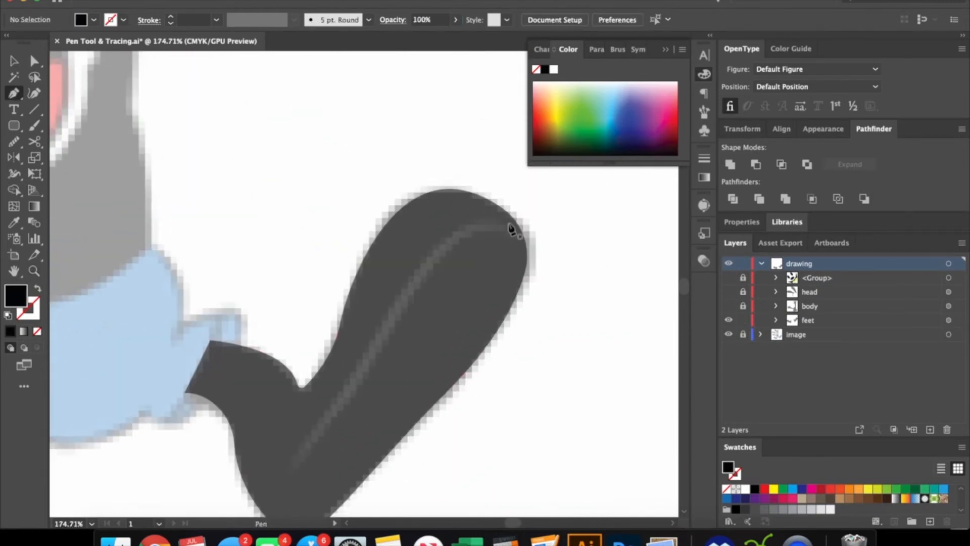
left_click(510, 228)
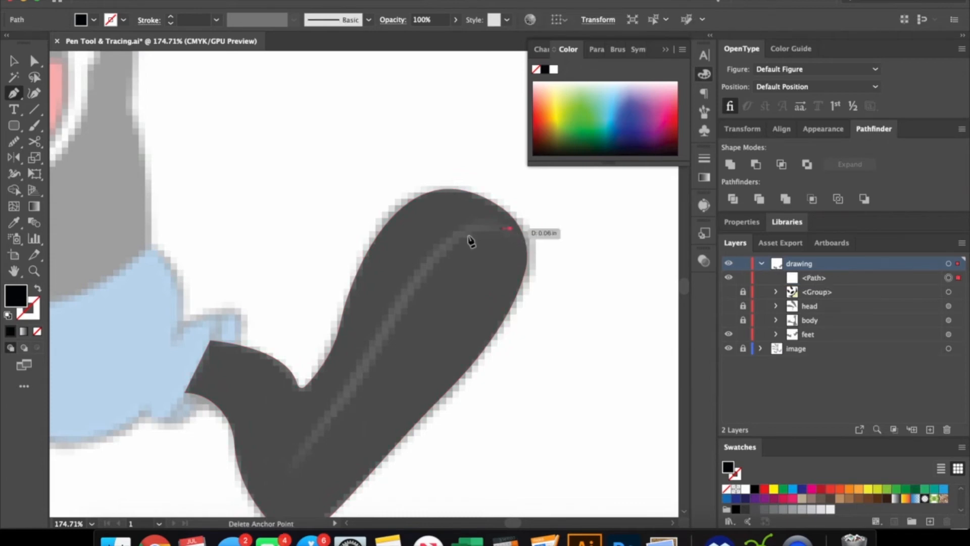
left_click_drag(342, 381, 362, 411)
key("super+z")
left_click_drag(368, 362, 248, 483)
key("super+z")
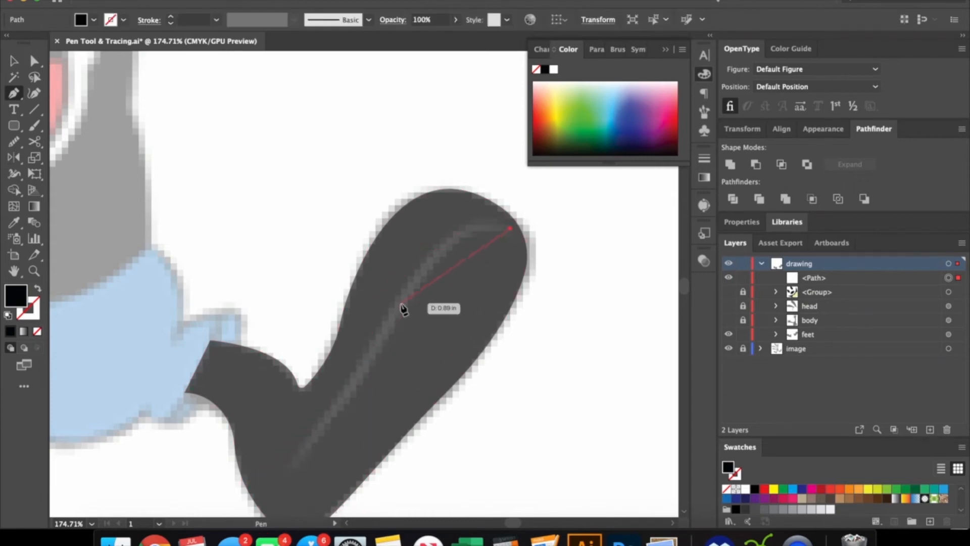
Step: Continue the open path down the raised foot's highlight to its lower end and smooth it
left_click(476, 229)
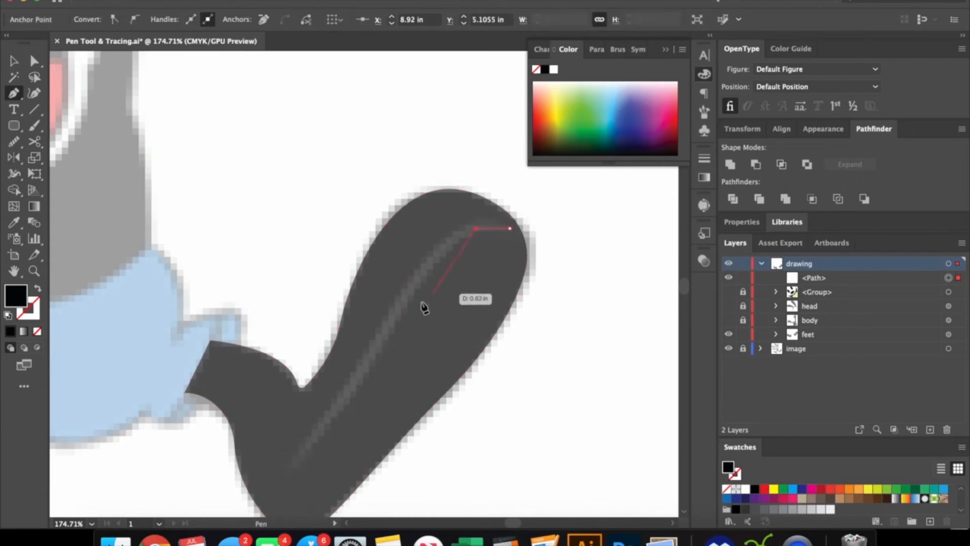
left_click_drag(308, 493, 314, 496)
left_click(365, 367)
left_click(298, 457)
left_click(13, 141)
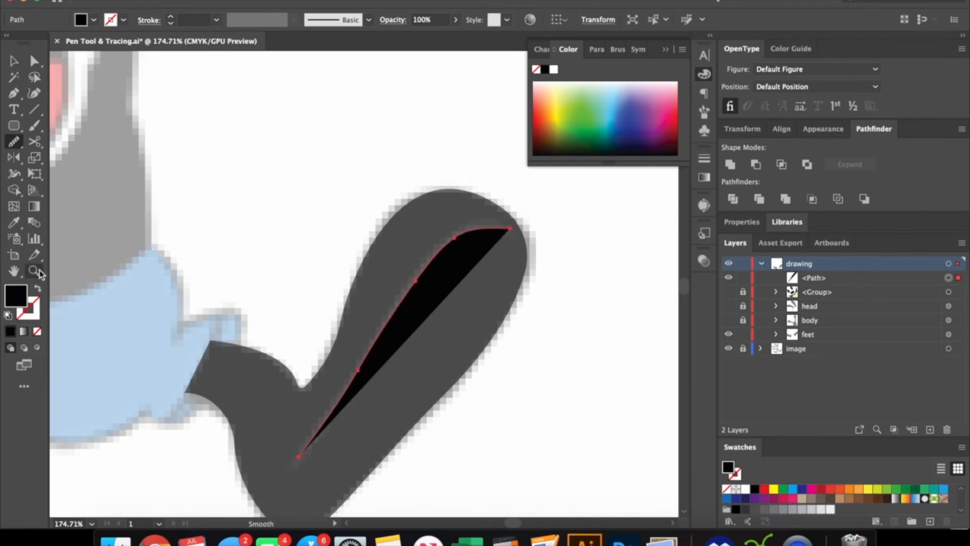
Step: Remove the highlight path's fill and give it a light peach stroke of 2 pt
left_click(37, 333)
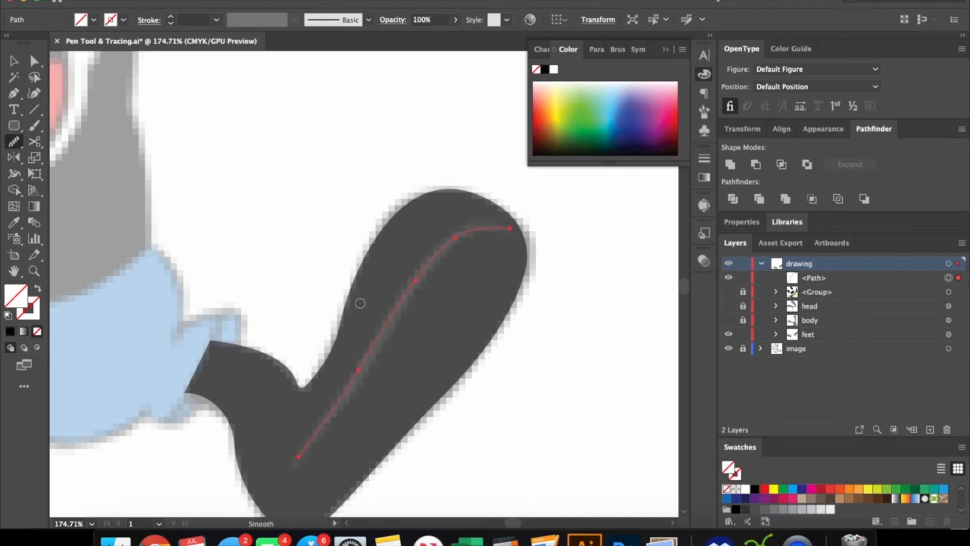
left_click(545, 98)
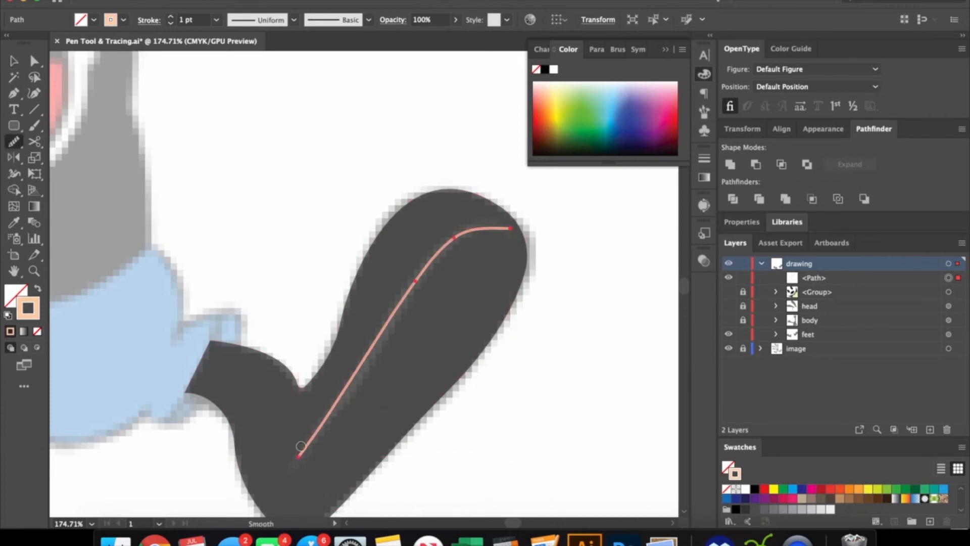
key("v")
left_click(170, 16)
left_click(149, 20)
left_click(414, 148)
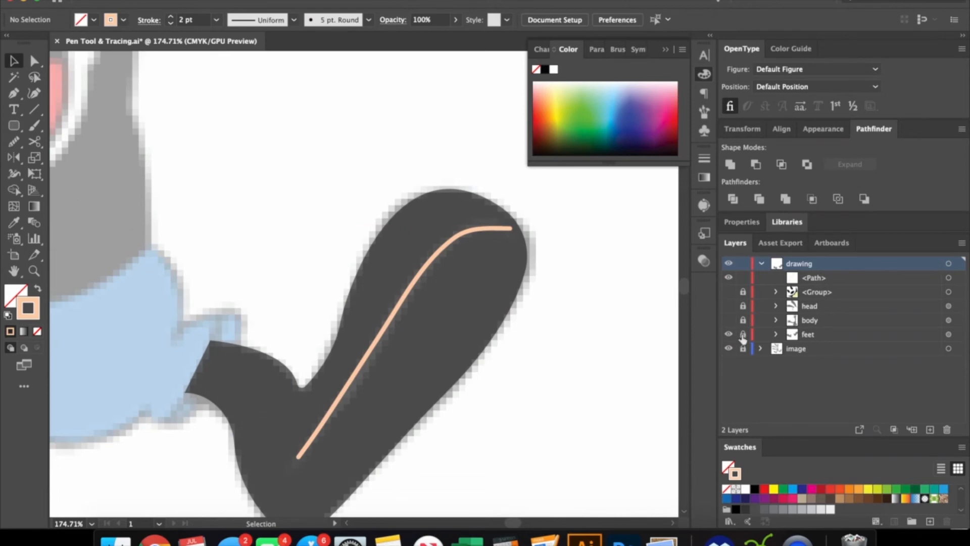
Step: Move the highlight path directly above the feet group in the stacking order and set the feet's opacity to 100%
left_click_drag(800, 279, 777, 323)
left_click(460, 317)
left_click(421, 19)
type("100")
key("Return")
Step: Change the foot highlight's stroke colour to white
left_click(476, 233)
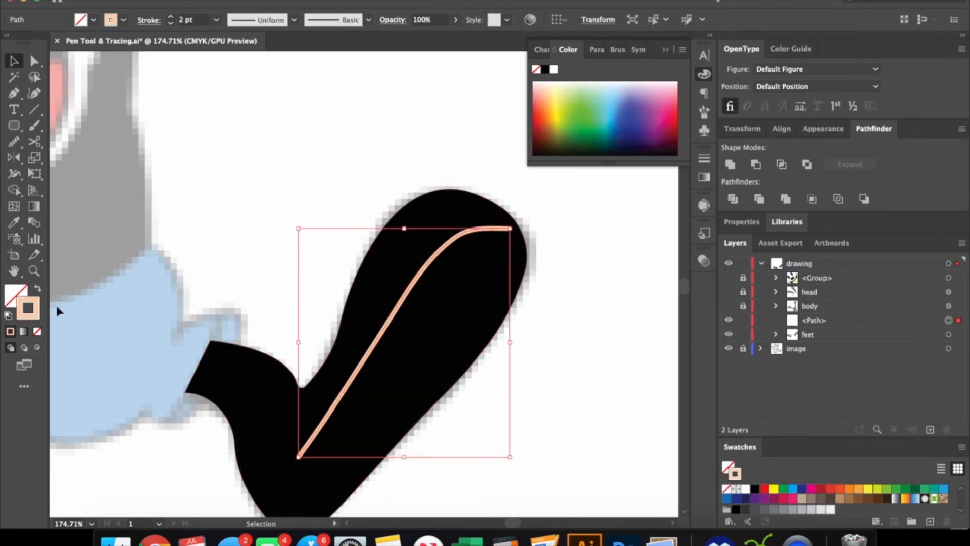
left_click(543, 83)
left_click(536, 303)
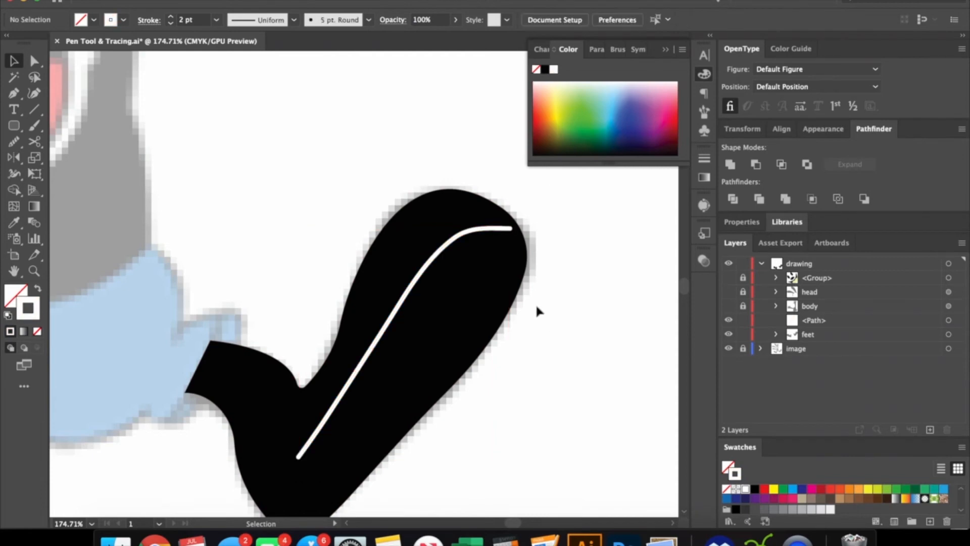
Step: Adjust the curve handle at the highlight line's upper end near the toe
key("a")
left_click(510, 228)
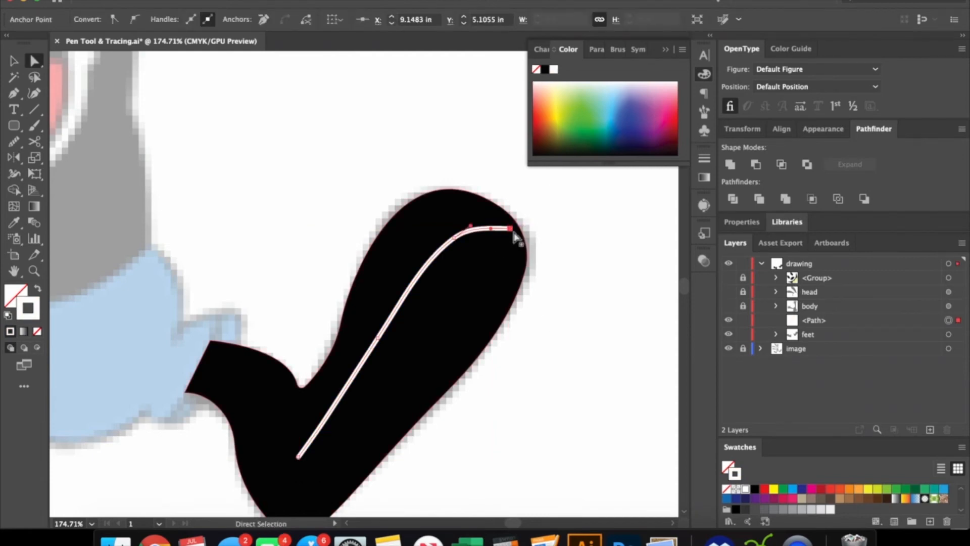
left_click_drag(493, 230, 495, 218)
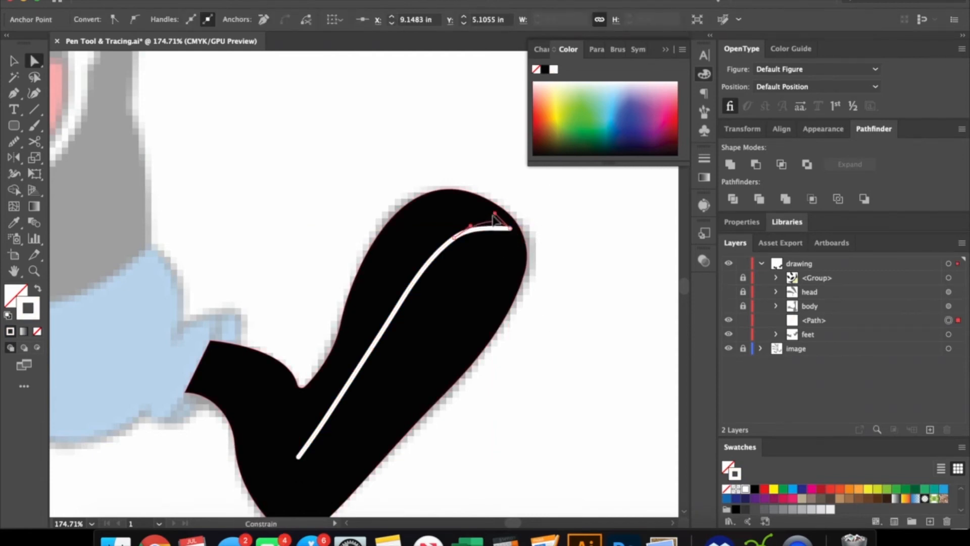
left_click(597, 256)
Step: Place a copy of the foot highlight line on the other foot and reflect the copy
key("v")
left_click(498, 232)
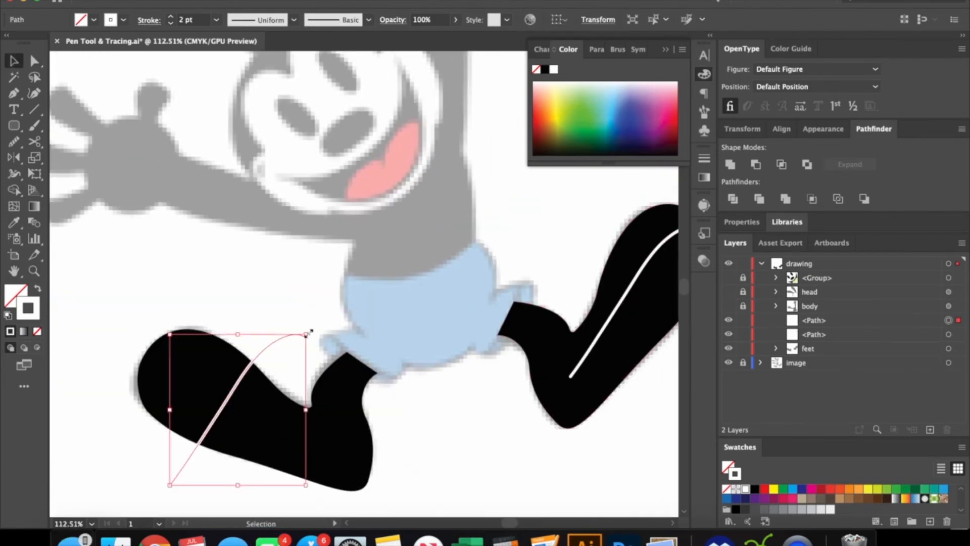
right_click(210, 445)
left_click(374, 465)
key("Return")
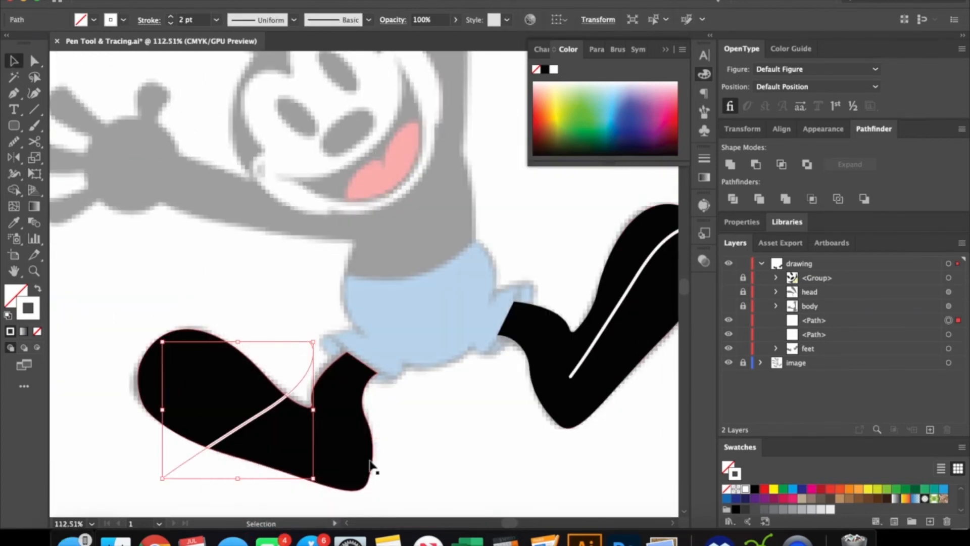
Step: Rotate and position the reflected highlight line so it runs lengthwise along the left foot
left_click_drag(328, 335, 255, 277)
left_click(436, 361)
scroll(394, 287, "left", 10)
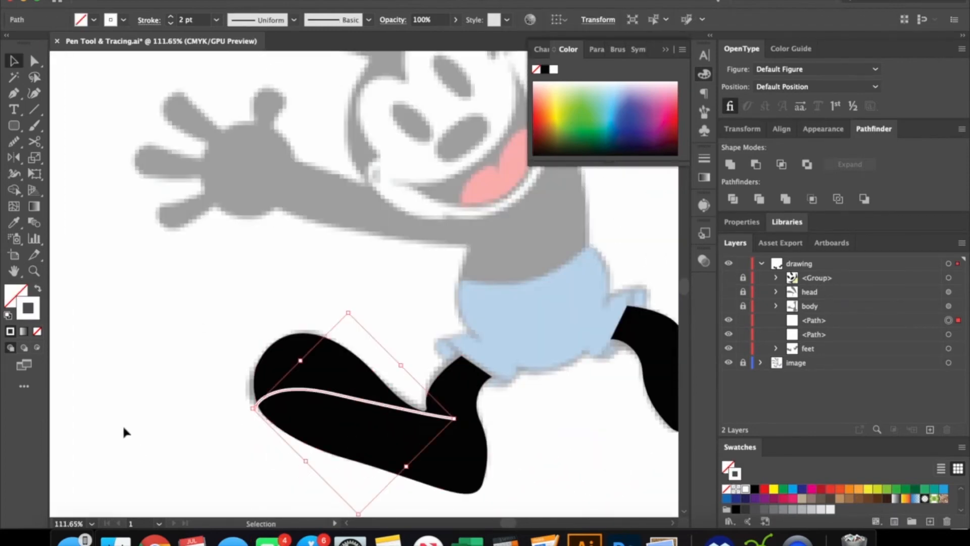
left_click_drag(470, 422, 459, 468)
Step: Hide the feet group while adjusting the left highlight line's placement and end point to the reference image, and show the feet again
left_click(728, 349)
key("z")
left_click_drag(360, 460, 404, 459)
key("b")
key("v")
left_click_drag(415, 217, 401, 215)
key("a")
left_click_drag(510, 447, 510, 438)
left_click(616, 396)
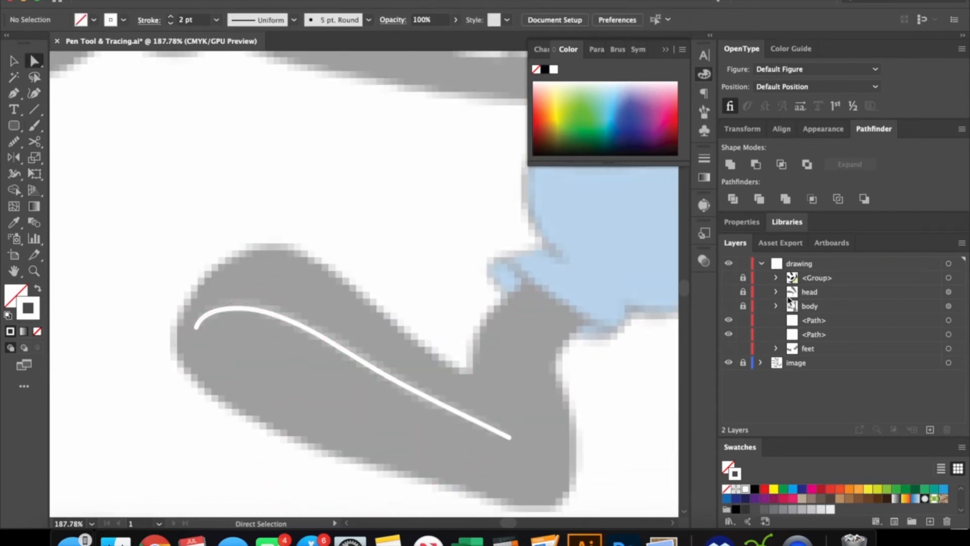
left_click(728, 349)
scroll(217, 347, "down", 3)
scroll(119, 390, "up", 1)
Step: Move both highlight paths into the feet group, above the foot shapes, and deselect everything
key("v")
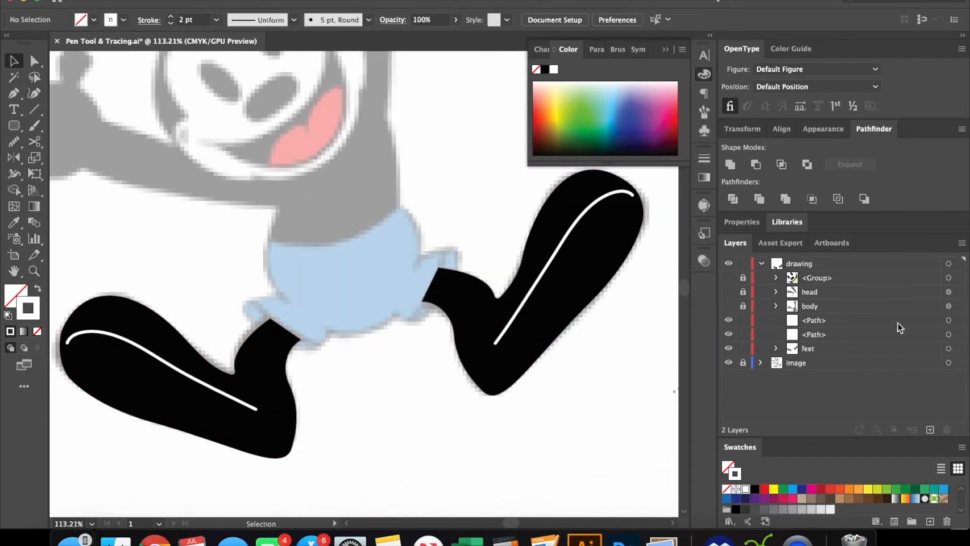
left_click(948, 320)
left_click(949, 334, "shift")
left_click(949, 348, "shift")
left_click(948, 348, "shift")
key("super+x")
left_click(776, 320)
key("super+f")
left_click(813, 277)
left_click(820, 293, "shift")
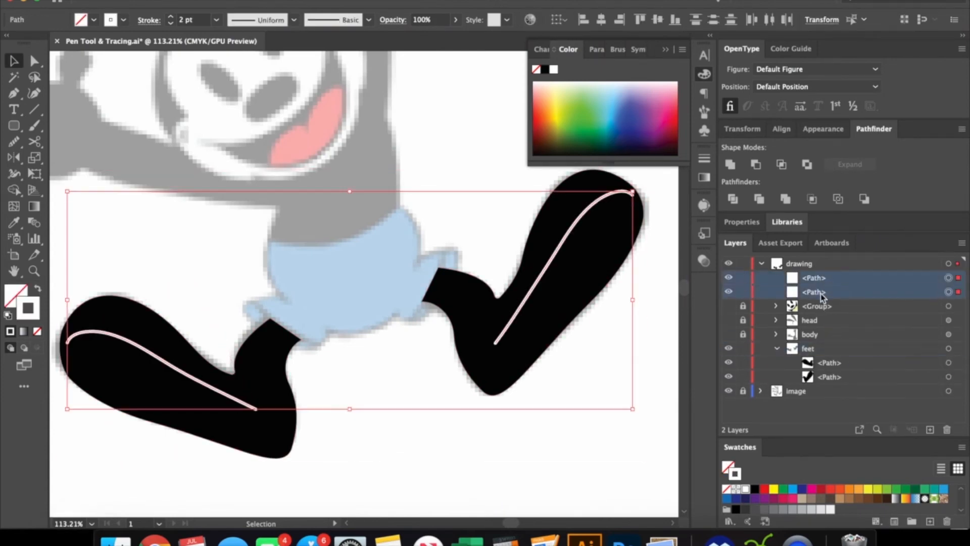
left_click_drag(820, 293, 835, 359)
left_click(776, 320)
key("super+shift+a")
Step: Show and unlock the body group, lock the feet, and add an anchor point on the torso outline at the waistline's left end
left_click(729, 305)
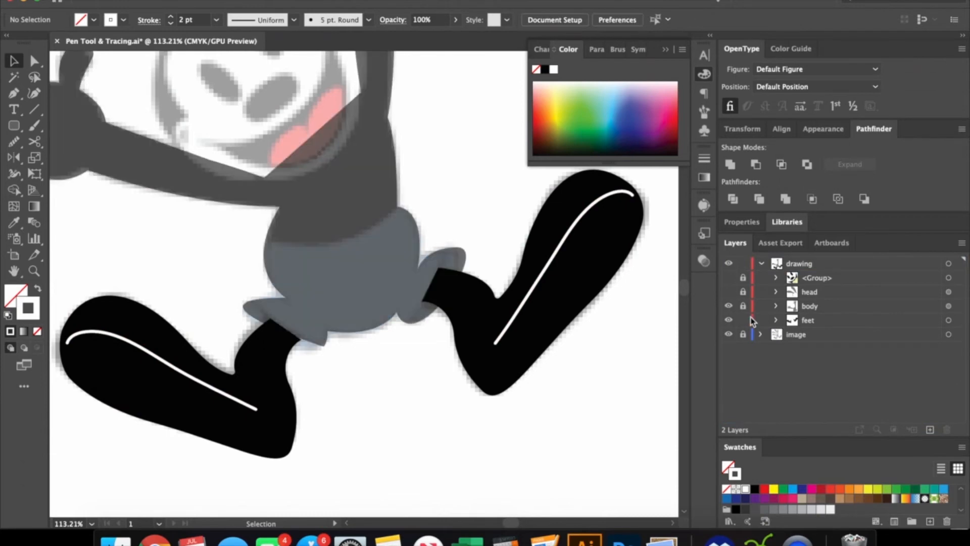
scroll(459, 270, "up", 3)
key("p")
left_click_drag(10, 96, 76, 108)
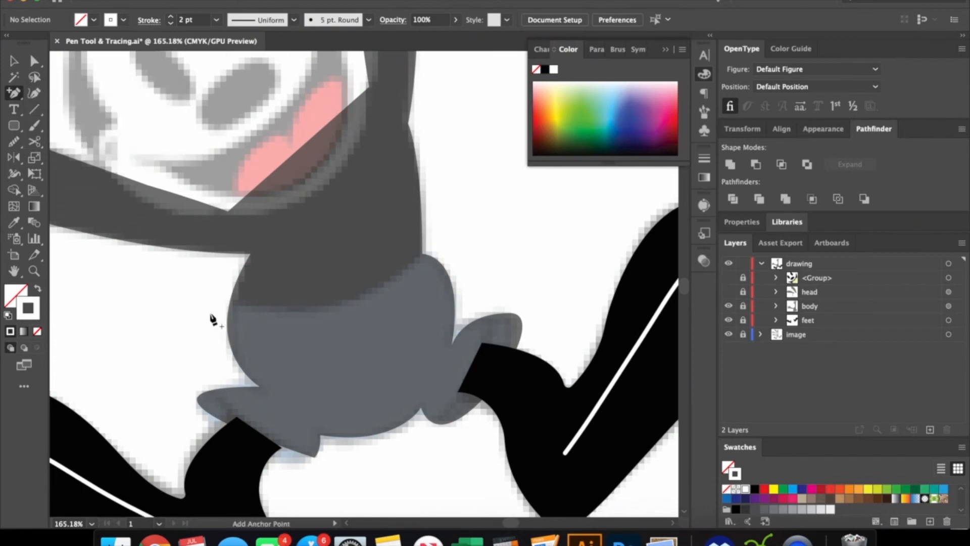
left_click(231, 308)
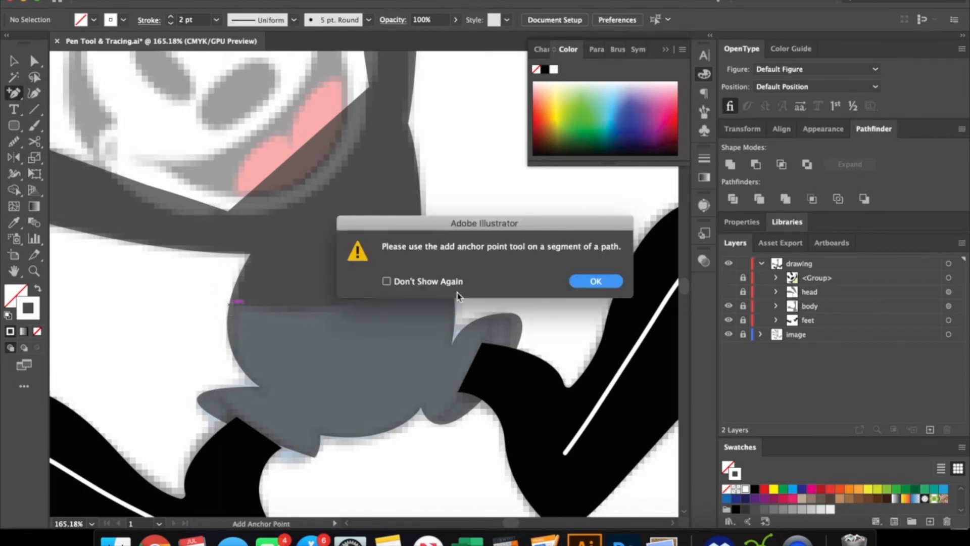
left_click(605, 277)
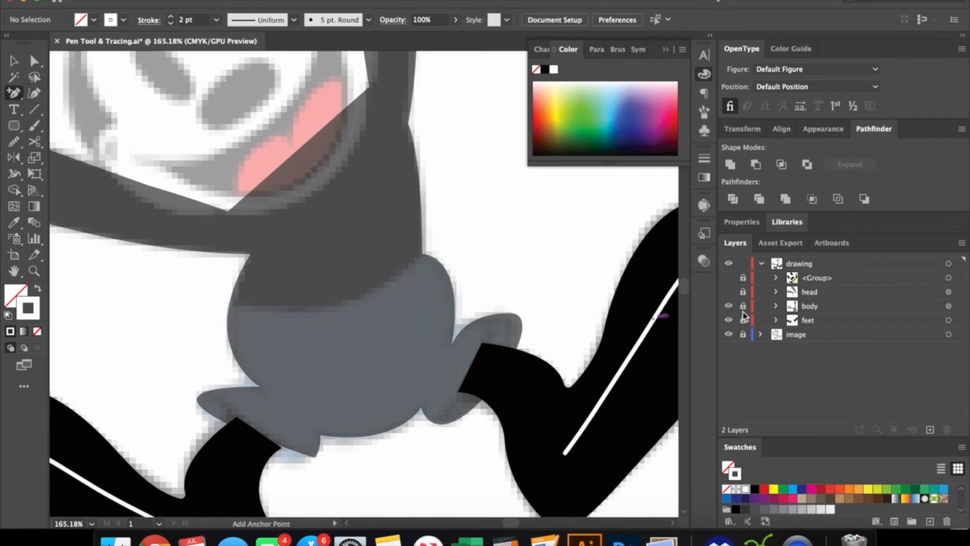
left_click(230, 305)
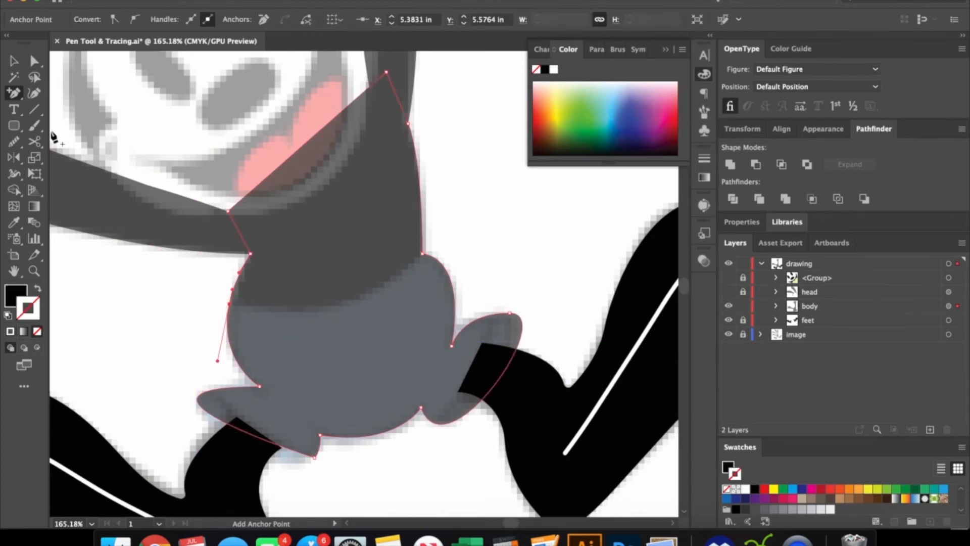
Step: Draw a curved path with the Pen tool across the top of the shorts, from the new waist anchor point to the torso's right edge
left_click_drag(13, 96, 87, 90)
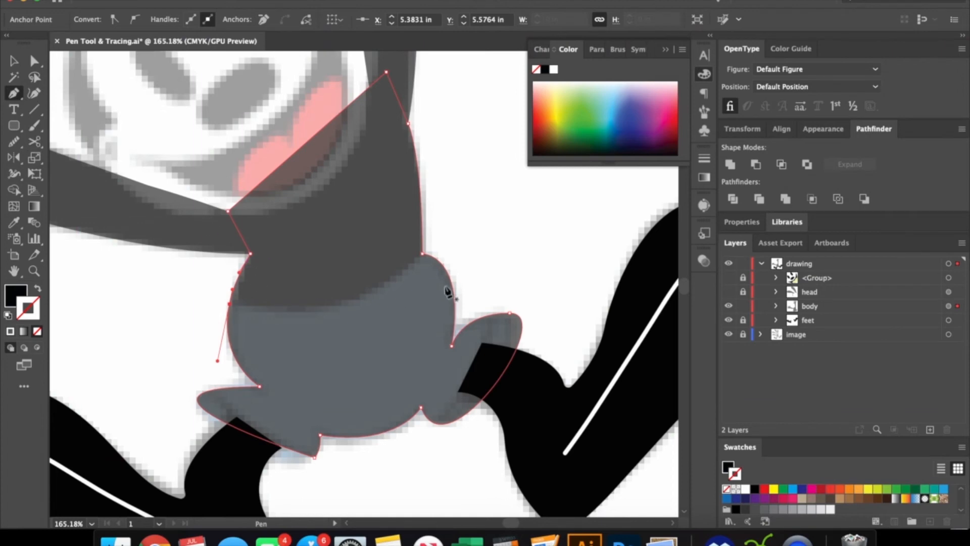
key("v")
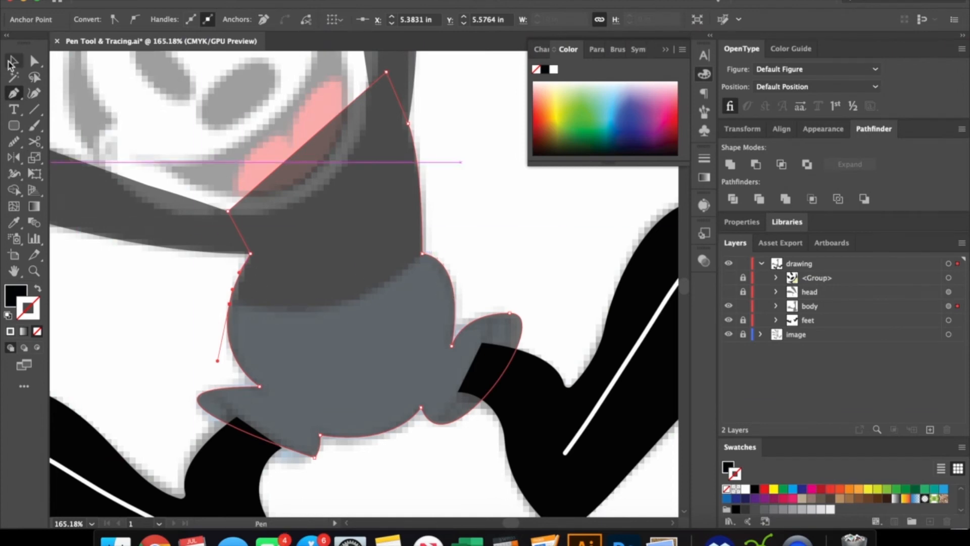
left_click(168, 325)
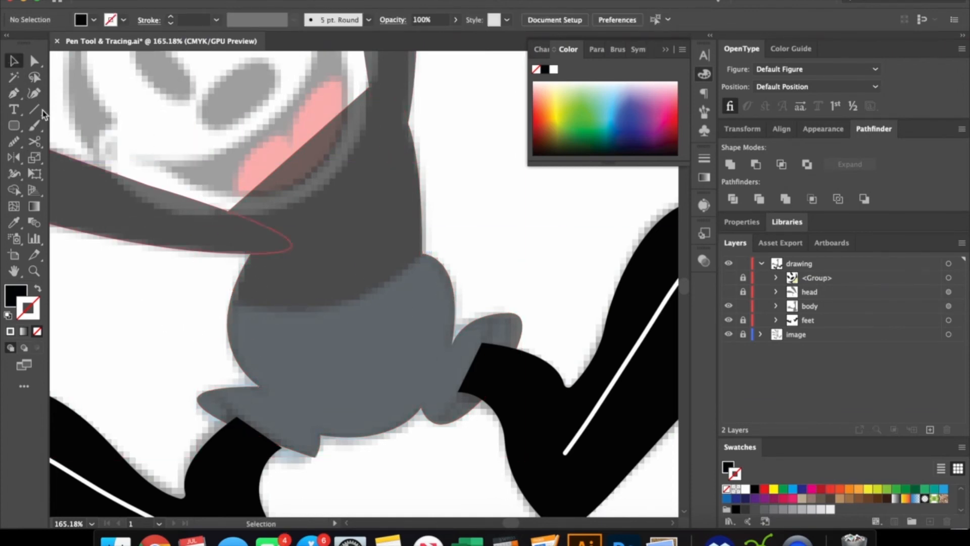
left_click(14, 93)
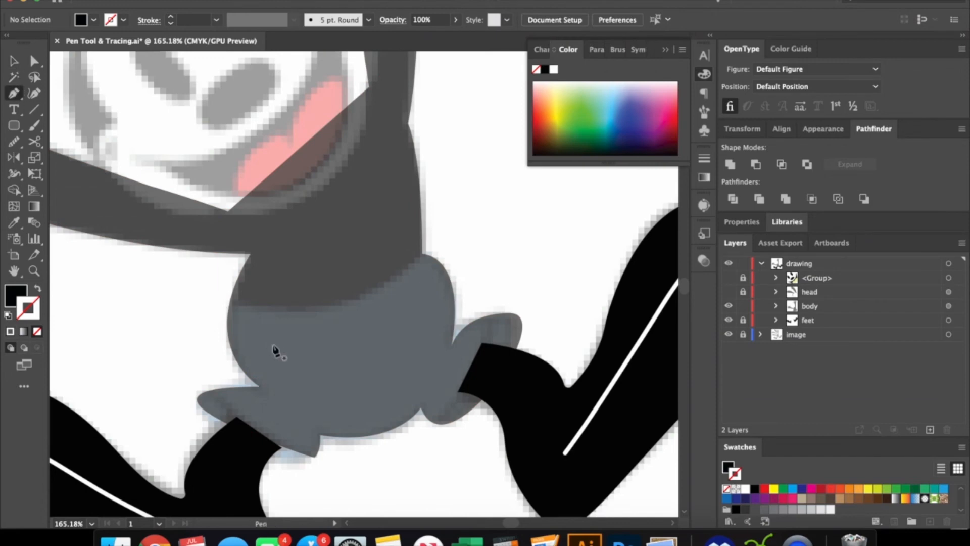
left_click(230, 303)
left_click(422, 255)
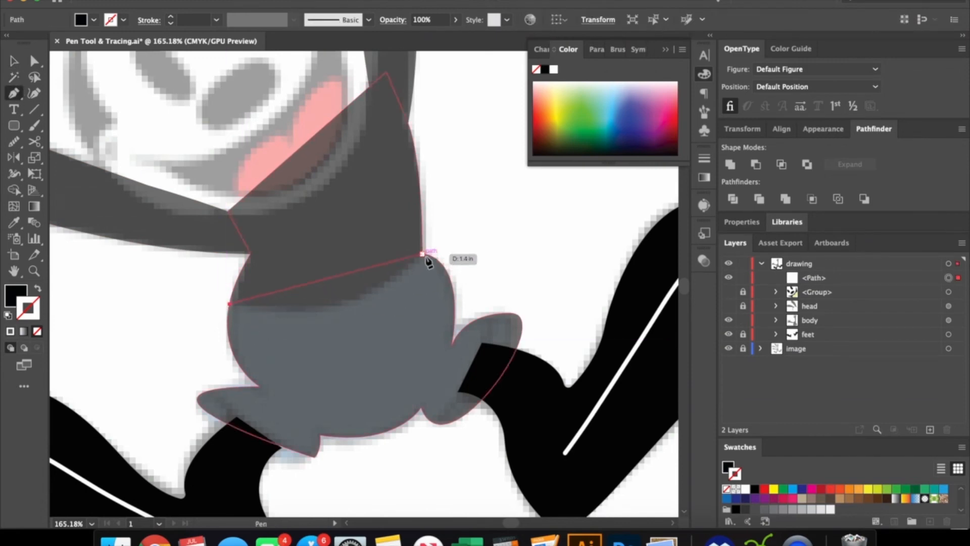
left_click_drag(425, 255, 477, 190)
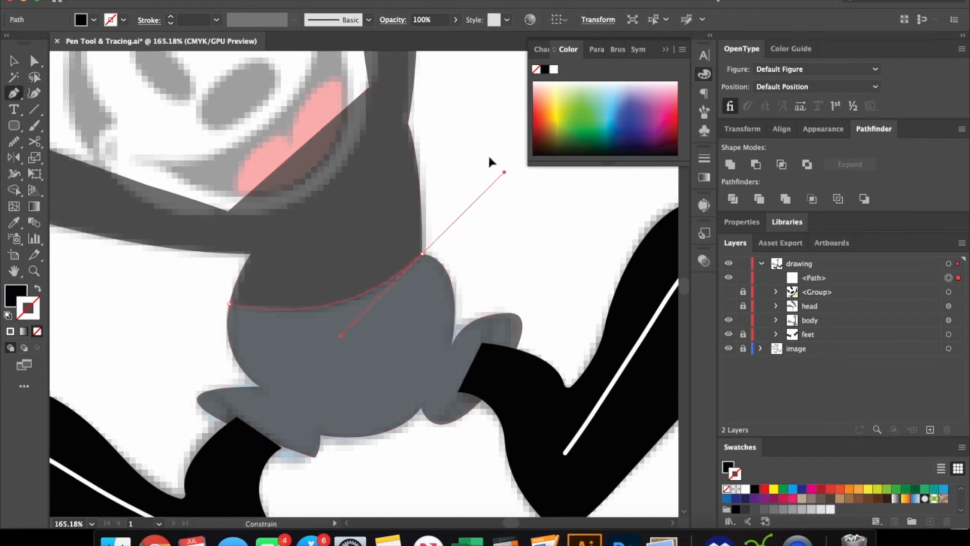
key("v")
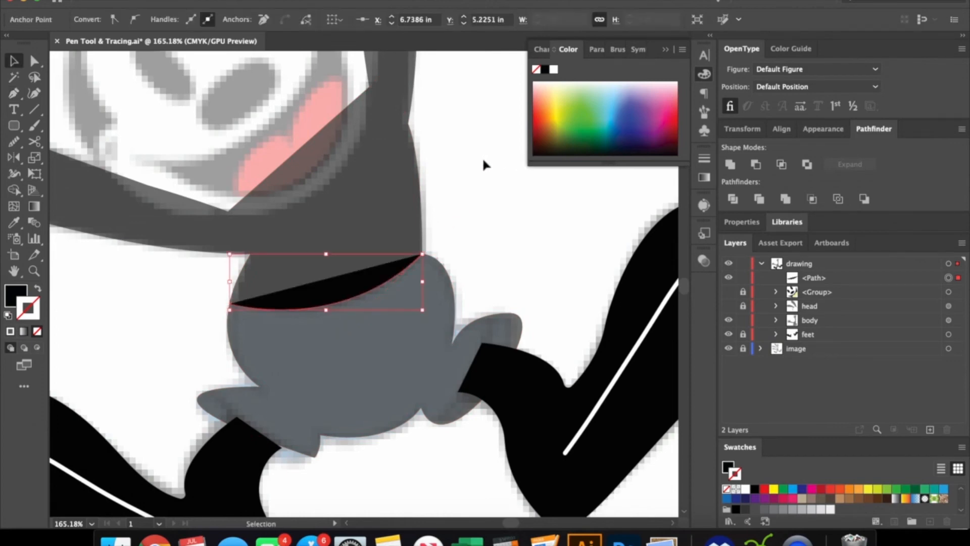
Step: Remove the waistline path's fill and divide the body group along it with Pathfinder Divide
left_click(11, 295)
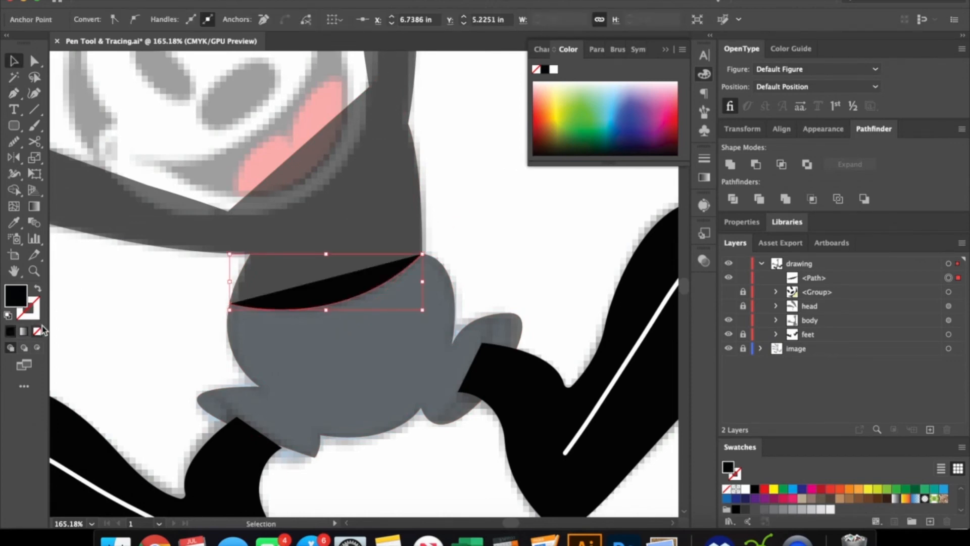
left_click(38, 331)
left_click(351, 356, "shift")
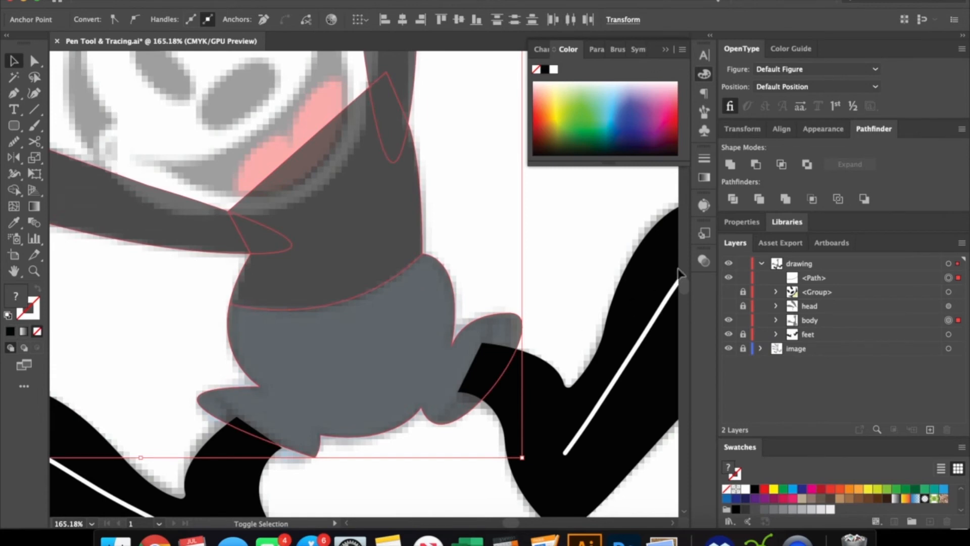
left_click(732, 198)
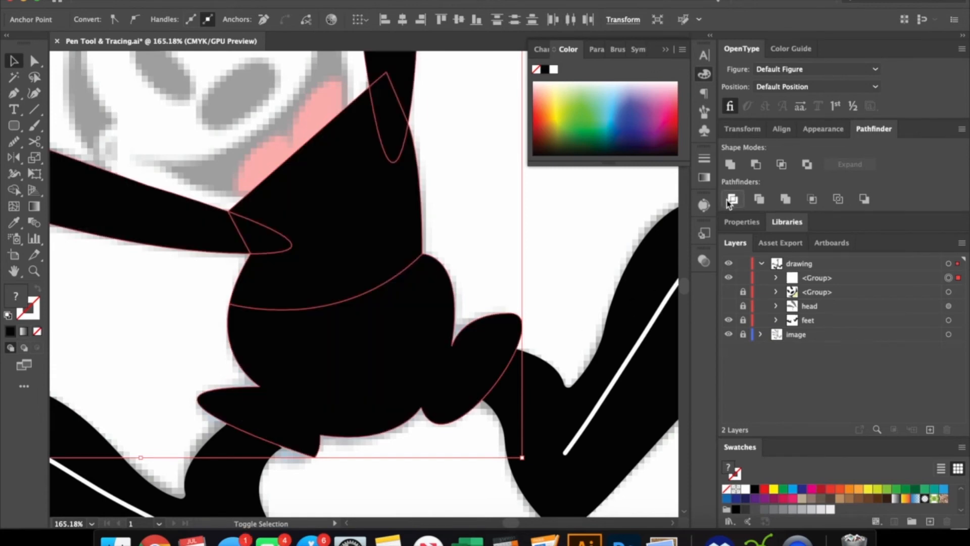
Step: Isolate the divided body group and fill the shorts section with light blue
left_click(504, 262)
key("z")
left_click_drag(483, 313, 361, 361)
key("space")
left_click_drag(400, 360, 342, 381)
left_click(372, 371)
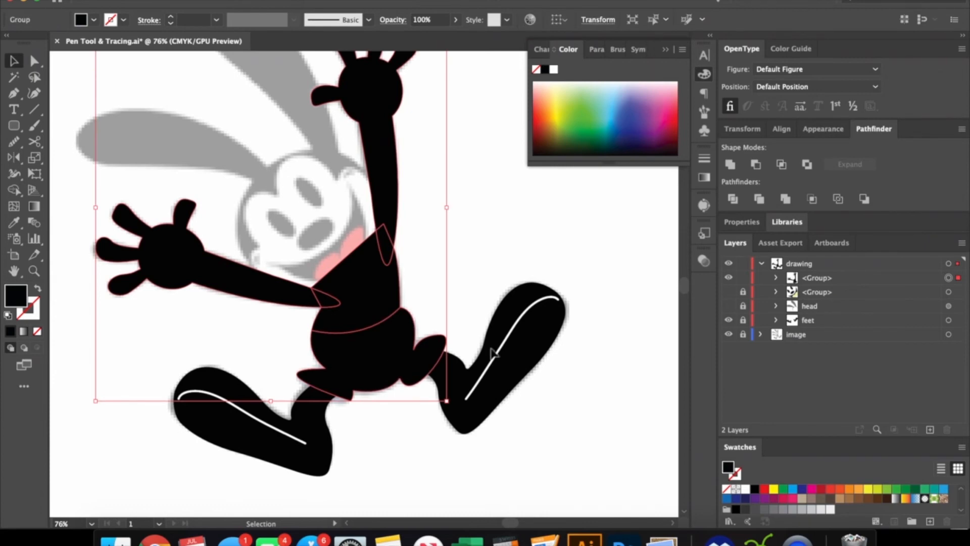
double_click(387, 372)
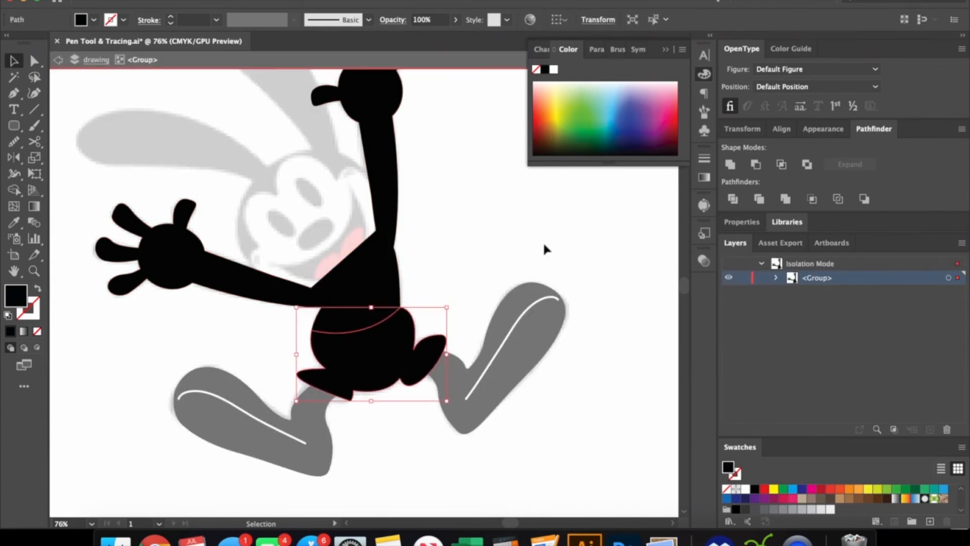
left_click(614, 114)
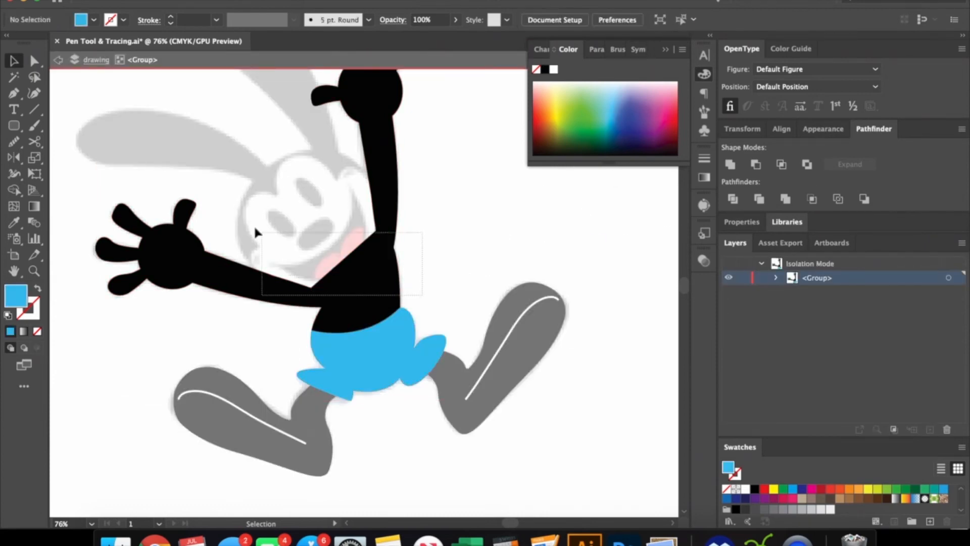
left_click(262, 275)
left_click(461, 253)
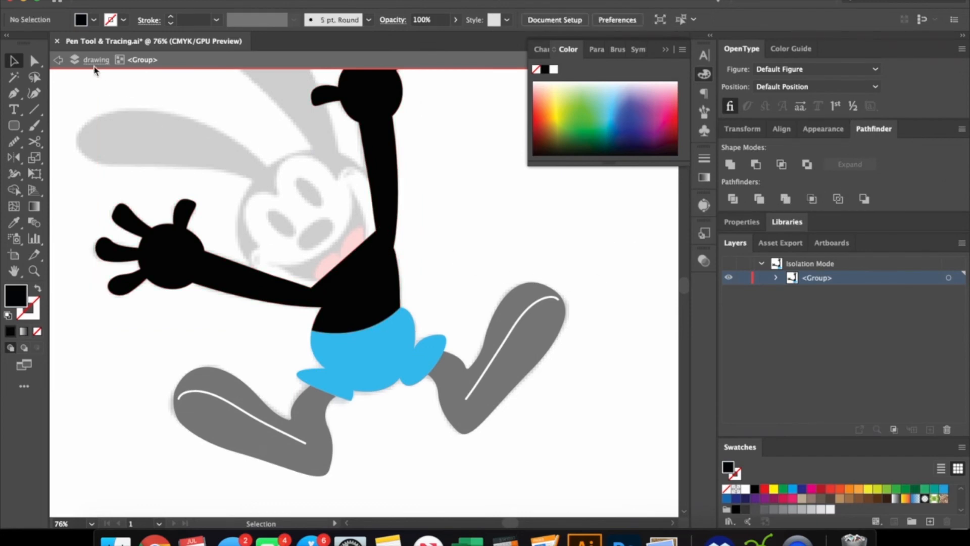
Step: Return to the drawing layer level, unlock its groups, and show the feet and the divided body group
left_click(96, 59)
left_click(728, 291)
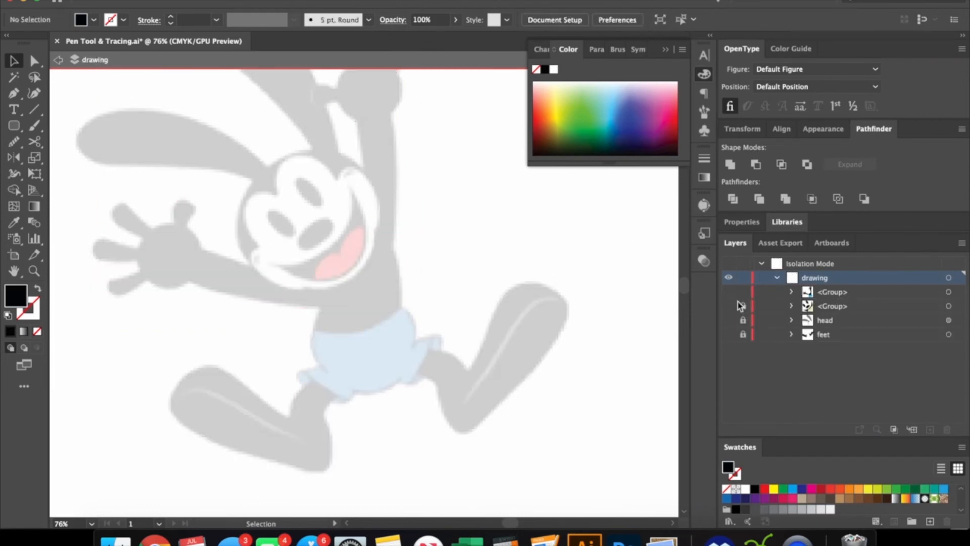
left_click(728, 334)
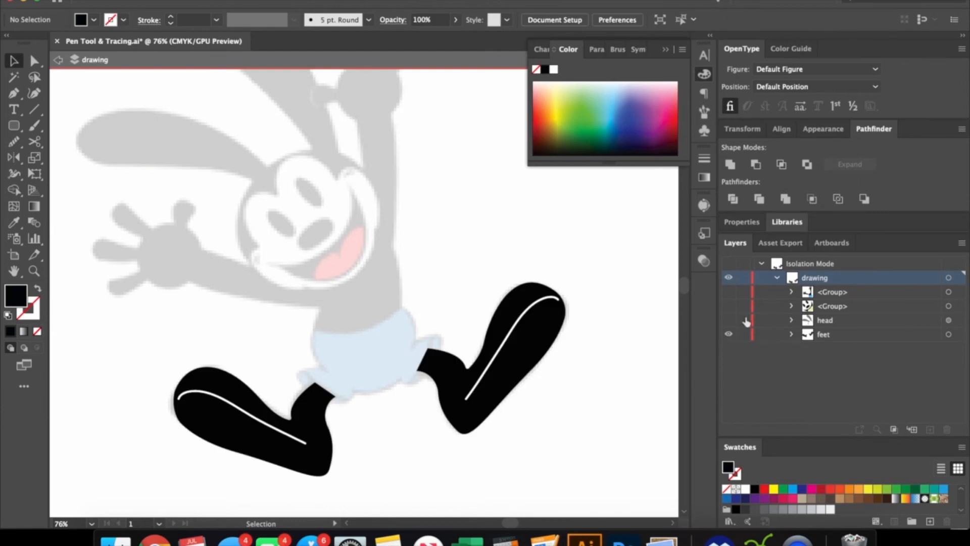
left_click(728, 320)
left_click(728, 320)
left_click(728, 291)
Step: Ungroup the divided body shapes and regroup them as a single group
right_click(379, 323)
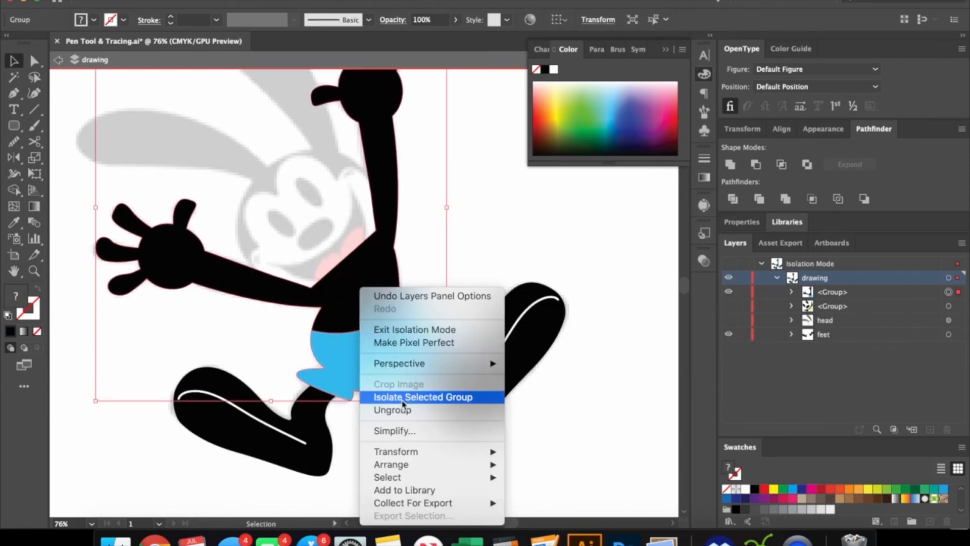
left_click(396, 408)
key("super+g")
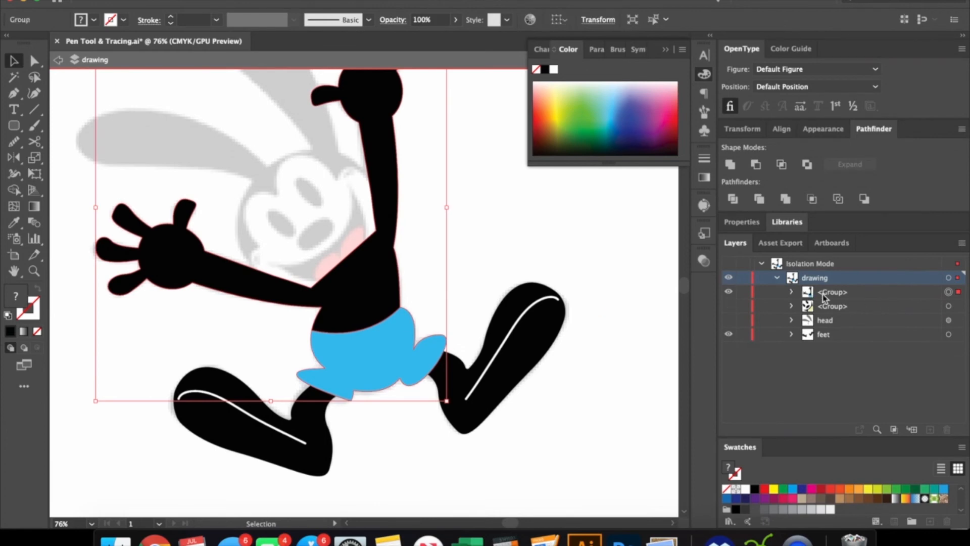
Step: Rename the regrouped shapes as body and place the group between head and feet in the stacking order
double_click(831, 292)
type("body")
key("Return")
left_click_drag(824, 292, 851, 327)
left_click(612, 476)
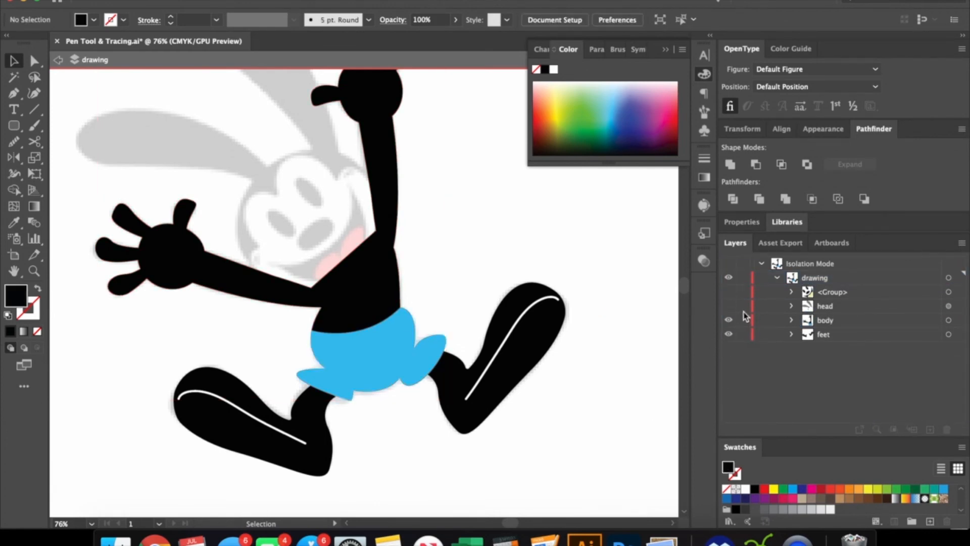
Step: Show the head and face groups and apply the arm's solid black appearance to the head group with the Eyedropper
left_click(728, 306)
left_click(729, 291)
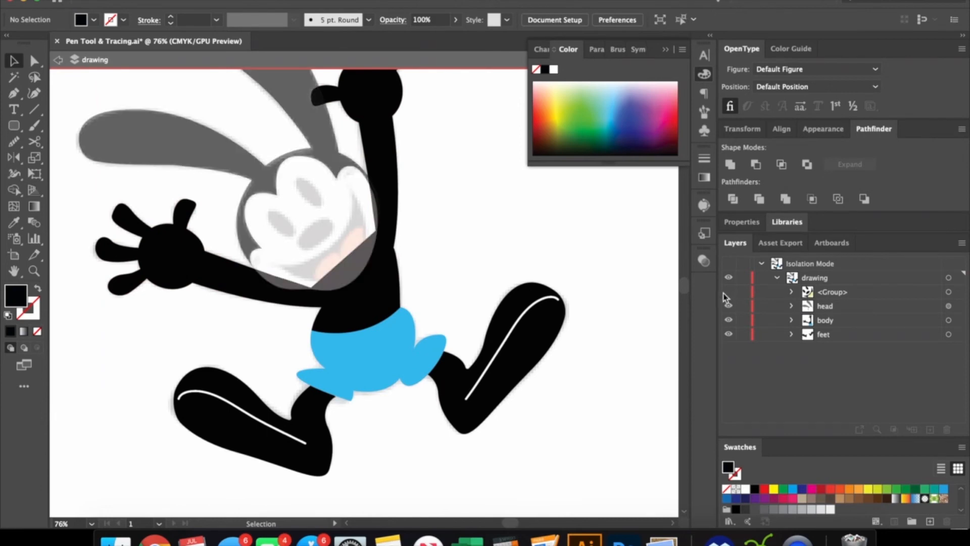
left_click(949, 307)
key("i")
left_click(393, 161)
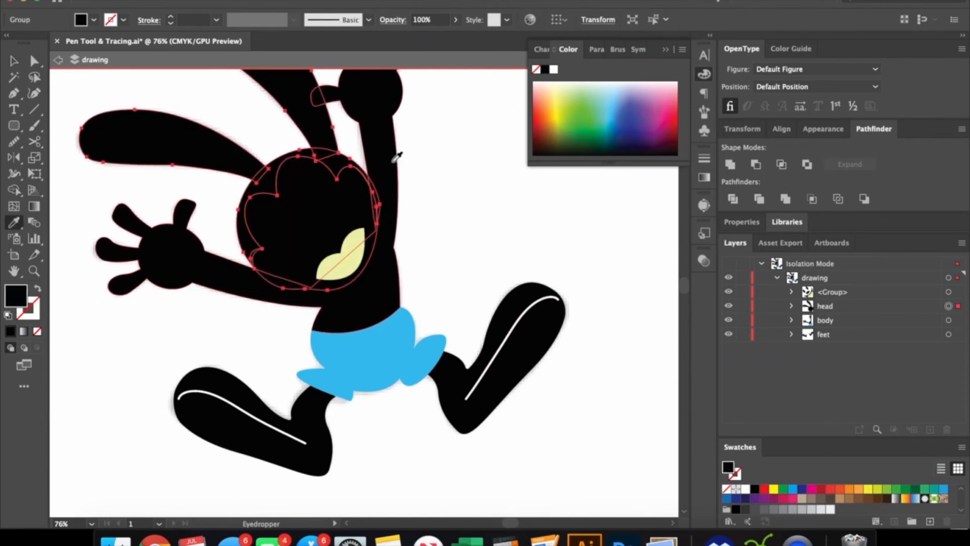
Step: Undo the head group's colour and opacity change and redo it
key("v")
left_click(411, 227)
key("a")
left_click(267, 220)
key("super+z")
key("super+z")
key("super+z")
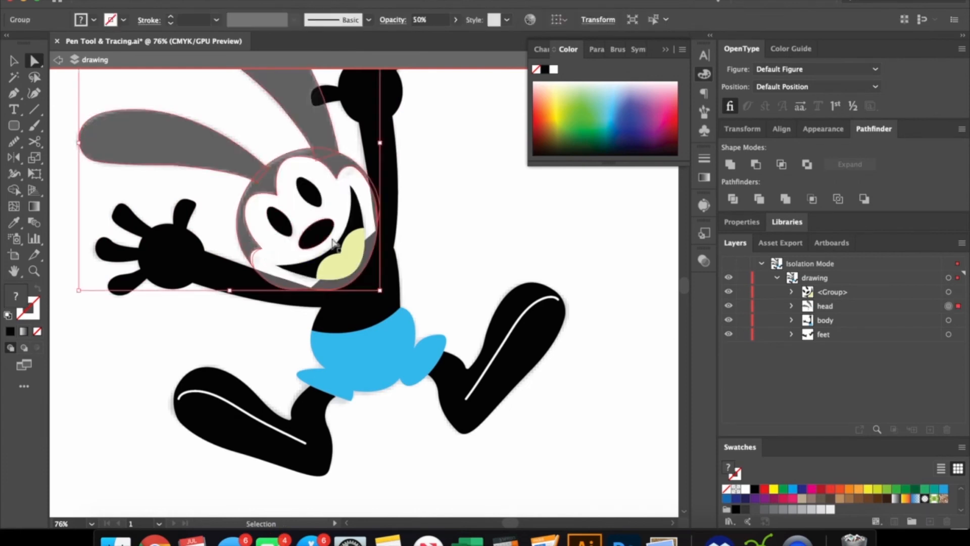
key("super+shift+z")
key("super+shift+z")
Step: Apply the arm's solid black to the head group and cut the face shape from its nested group
left_click(264, 216)
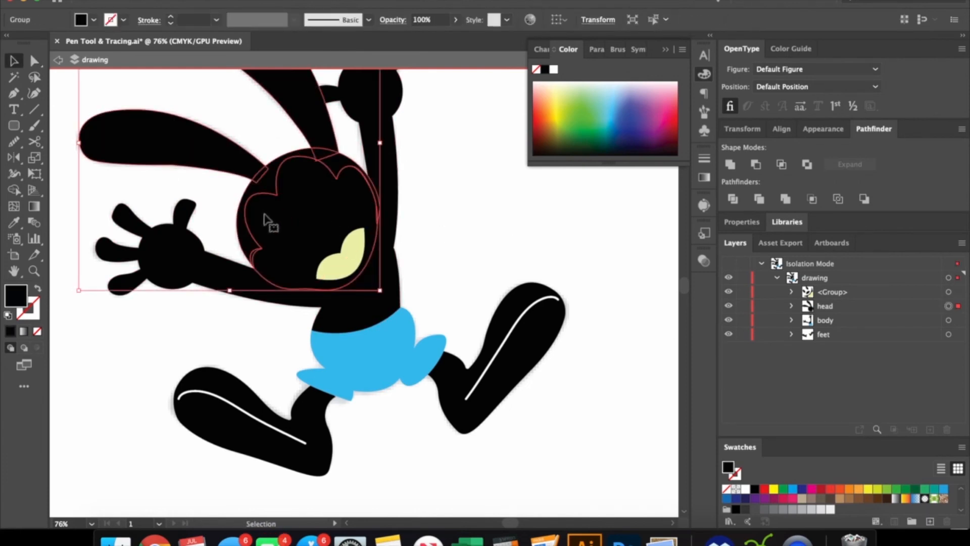
double_click(265, 217)
key("a")
left_click(335, 220)
double_click(335, 221)
left_click(314, 224)
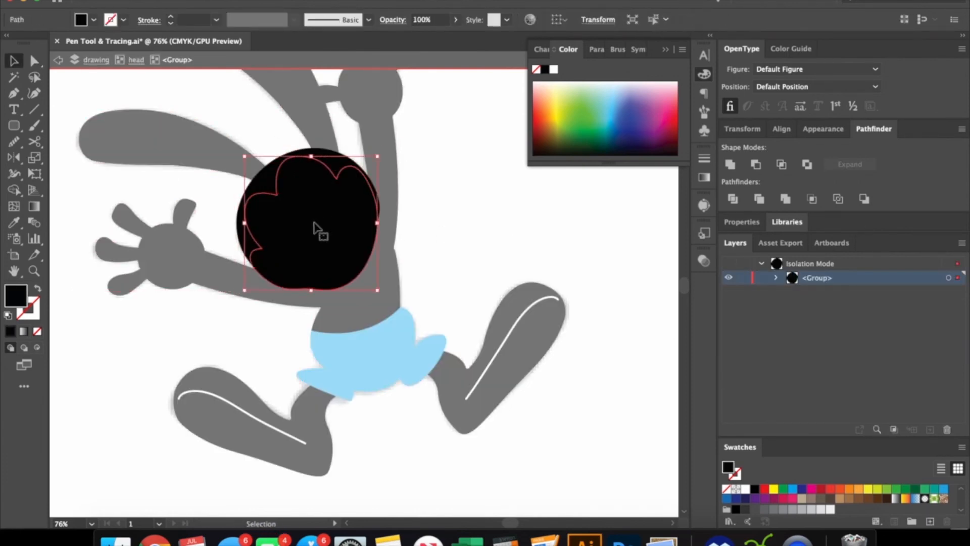
key("super+x")
Step: Paste the face shape in place on the drawing layer and send it behind the feet group
double_click(460, 227)
key("super+f")
key("super+[")
key("super+[")
key("super+[")
key("super+[")
Step: Apply the white background's appearance to the pasted face shape with the Eyedropper
key("v")
key("i")
left_click(481, 235)
key("v")
left_click(455, 269)
Step: Bring the white face shape to the front, set its opacity to 100% and place it just behind the facial features group
left_click(271, 260)
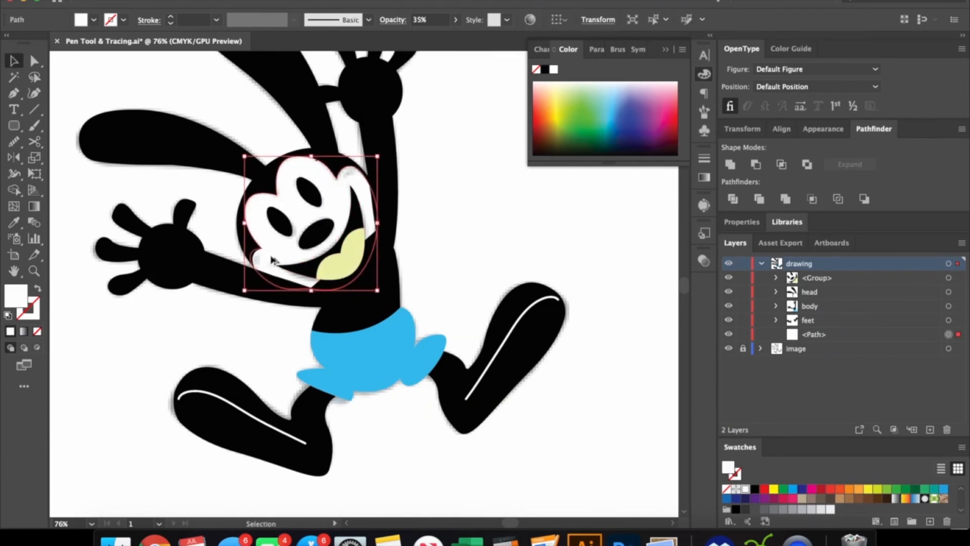
right_click(271, 259)
mouse_move(303, 462)
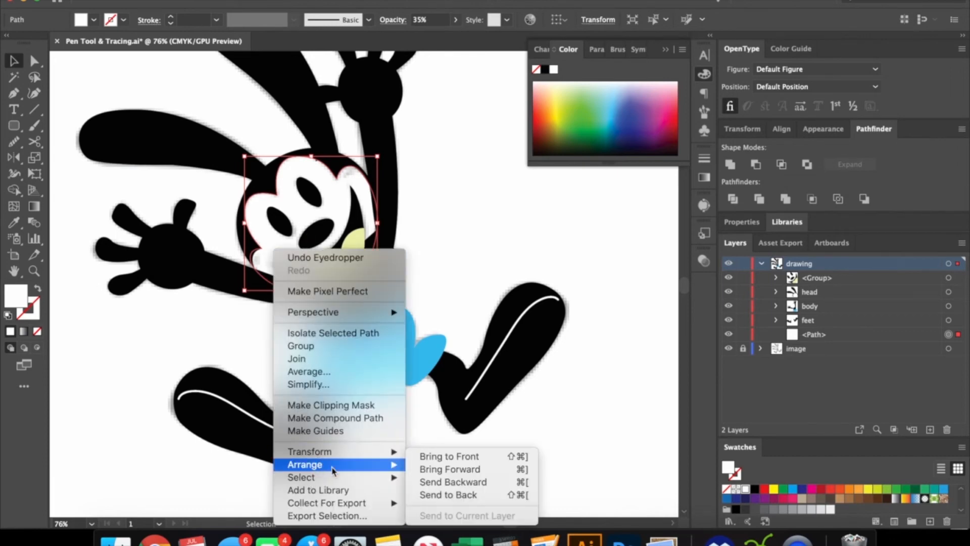
left_click(447, 456)
left_click(421, 20)
type("100")
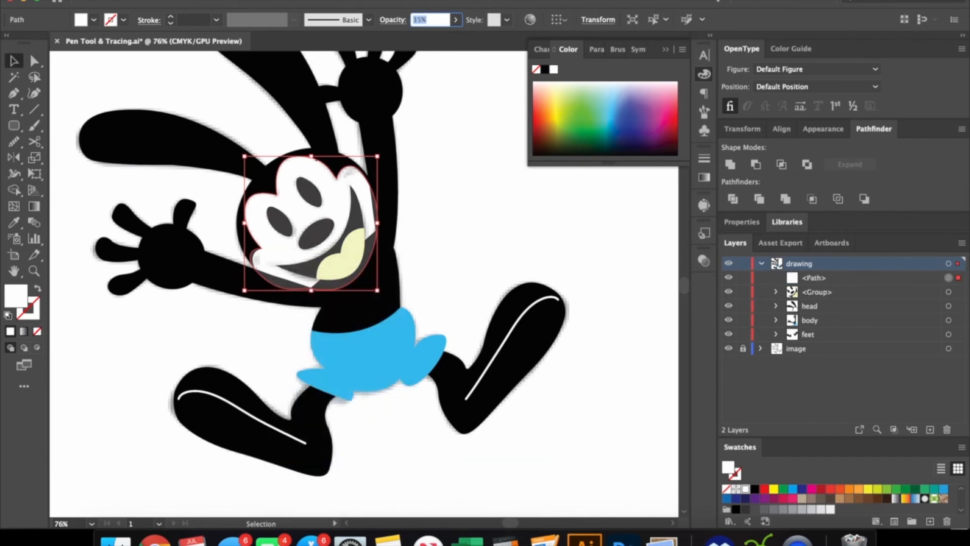
key("Return")
key("super+bracketleft")
left_click(465, 185)
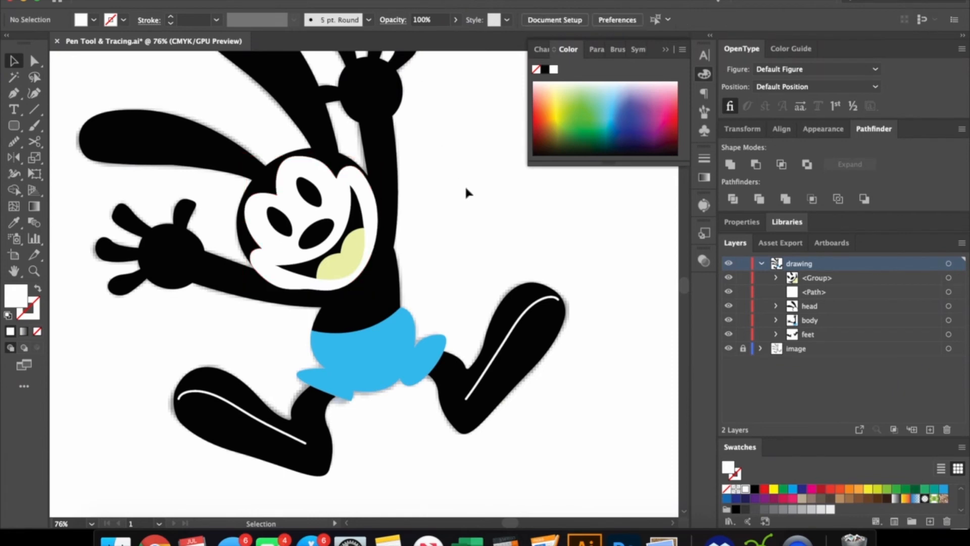
Step: Fill the tongue shape inside the facial features group with red
key("super+0")
left_click(387, 307)
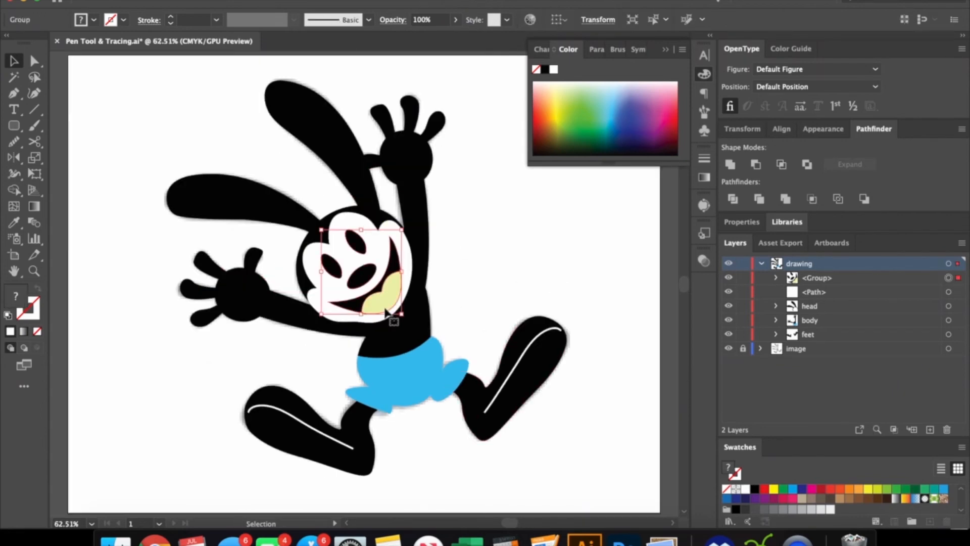
double_click(387, 308)
left_click(387, 307)
left_click(669, 106)
left_click(672, 126)
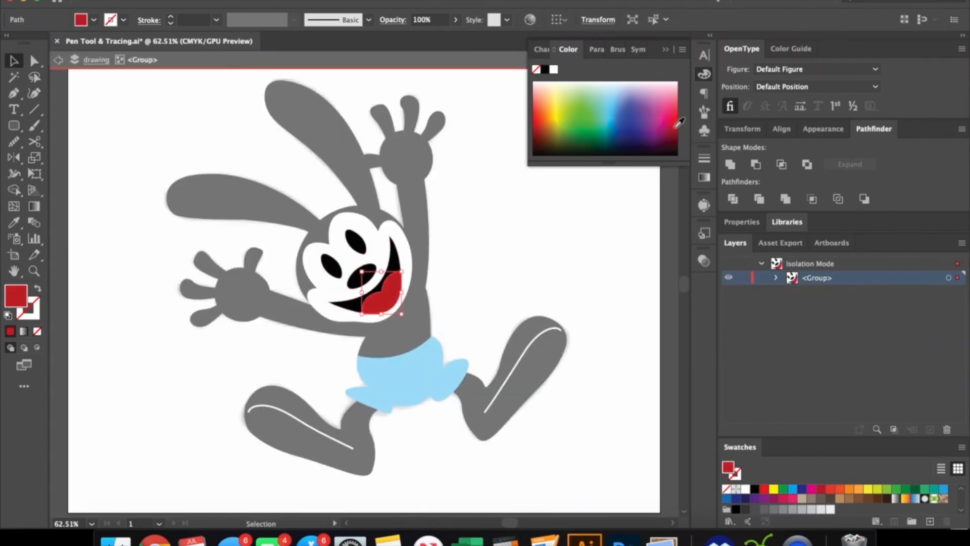
double_click(581, 277)
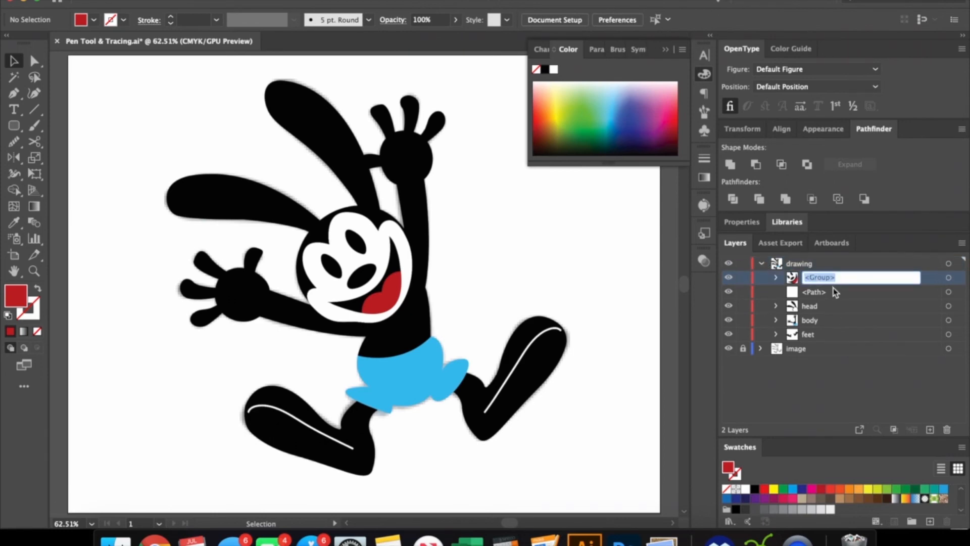
Step: Move the facial features group and the white face path into the head group
left_click(941, 291)
left_click(947, 292)
left_click(818, 277, "shift")
left_click_drag(818, 278, 812, 307)
Step: Toggle the head, body and feet groups' visibility, leaving only the feet group hidden
left_click(725, 280)
left_click(728, 291)
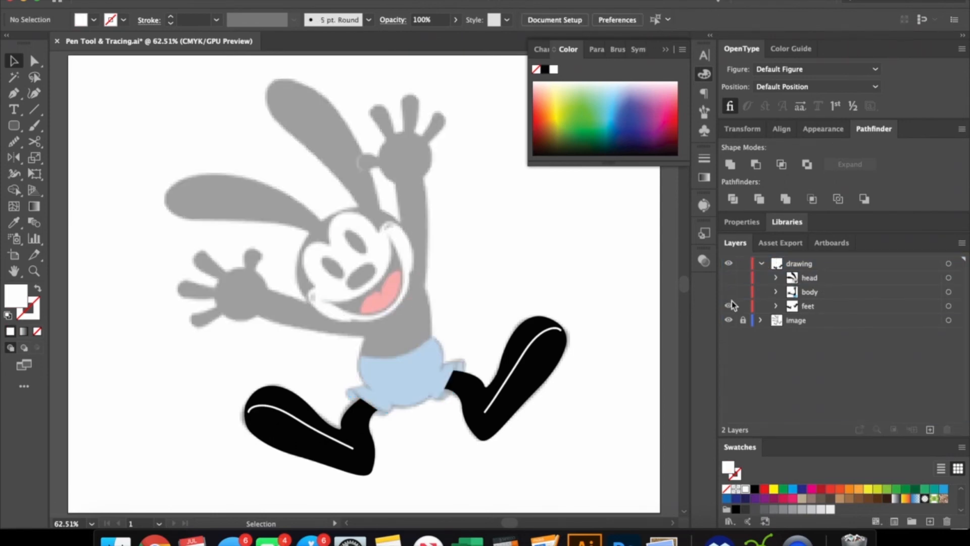
left_click(727, 305)
left_click(729, 291)
left_click(727, 279)
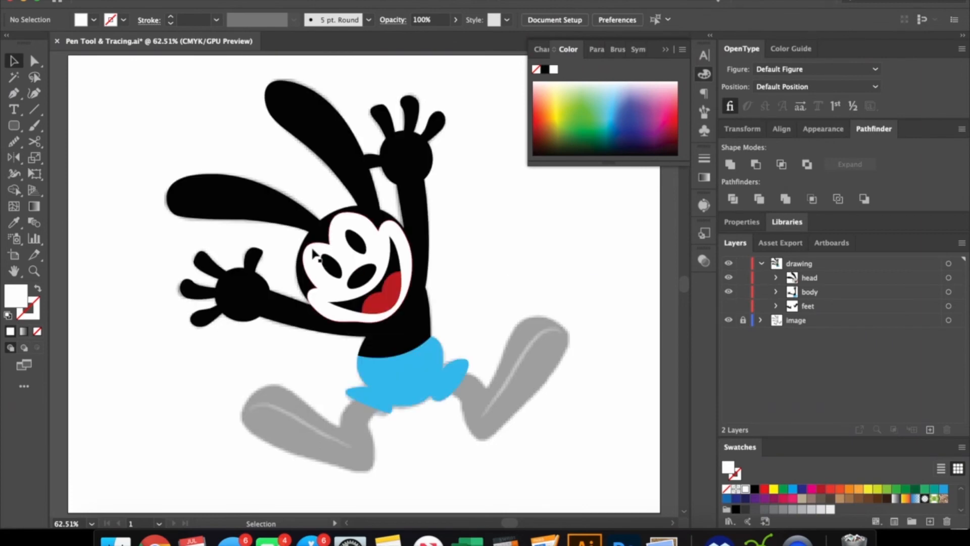
Step: Duplicate the head group in place and hide the original head group
left_click(323, 254)
left_click(584, 268)
left_click(728, 279)
left_click(810, 294)
key("super+f")
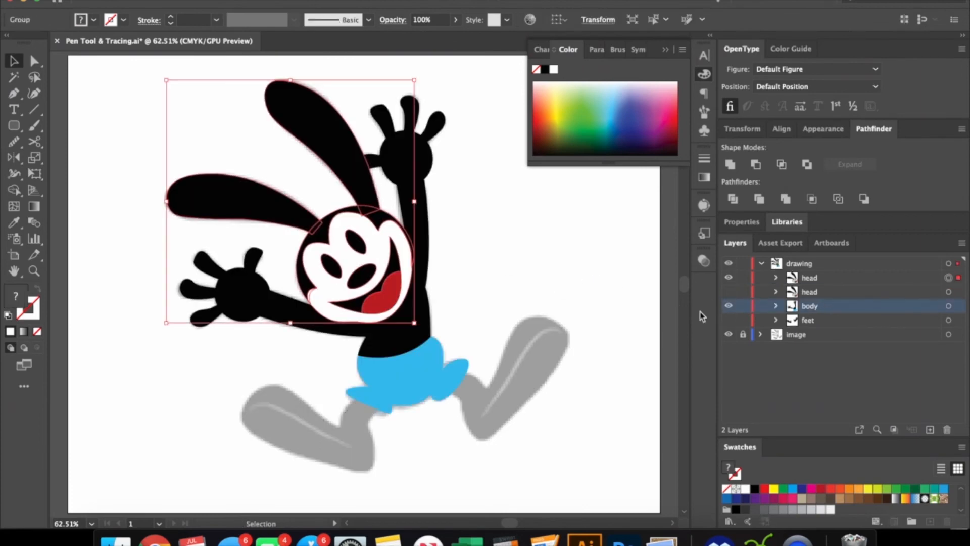
Step: Turn the duplicated head group solid black by sampling the torso with the Eyedropper
key("i")
left_click(388, 343)
key("v")
left_click(509, 311)
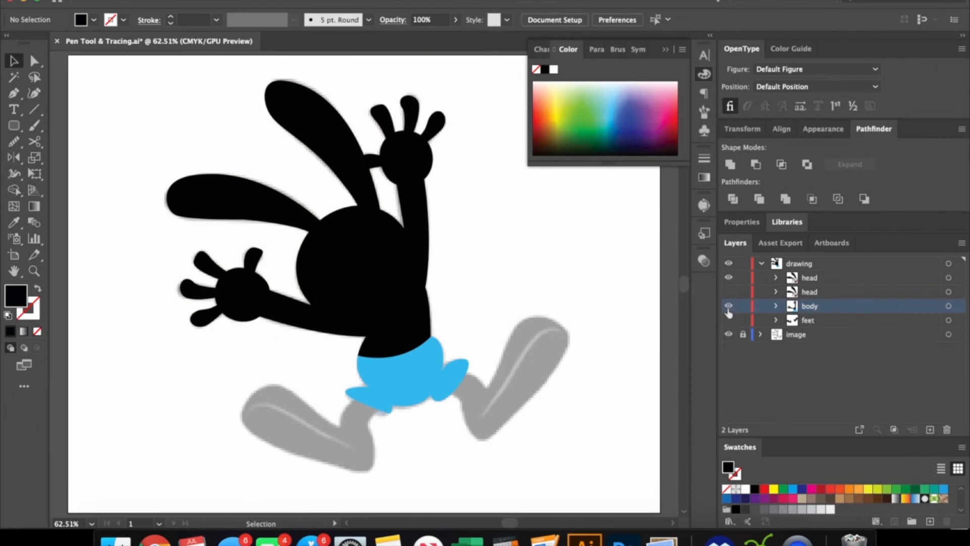
Step: Hide the black head copy, place a copy of the feet group inside the body group and check both groups' visibility
left_click(728, 278)
left_click_drag(816, 320, 831, 306)
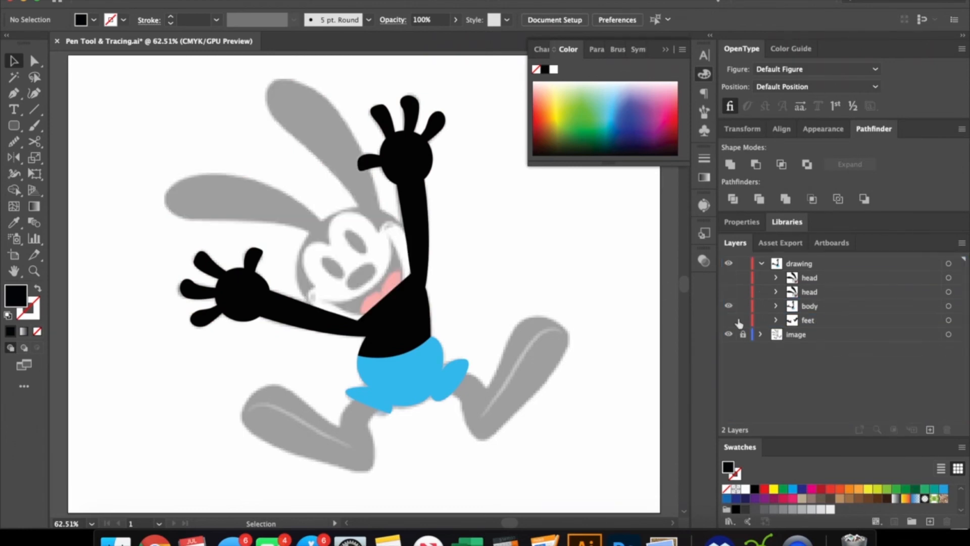
left_click(729, 306)
left_click(728, 320)
left_click(728, 320)
left_click(728, 306)
Step: Move the black head copy into the body group, with the detailed head hidden and the nested feet shown
left_click(829, 292)
left_click_drag(728, 278, 728, 287)
left_click_drag(823, 292, 823, 273)
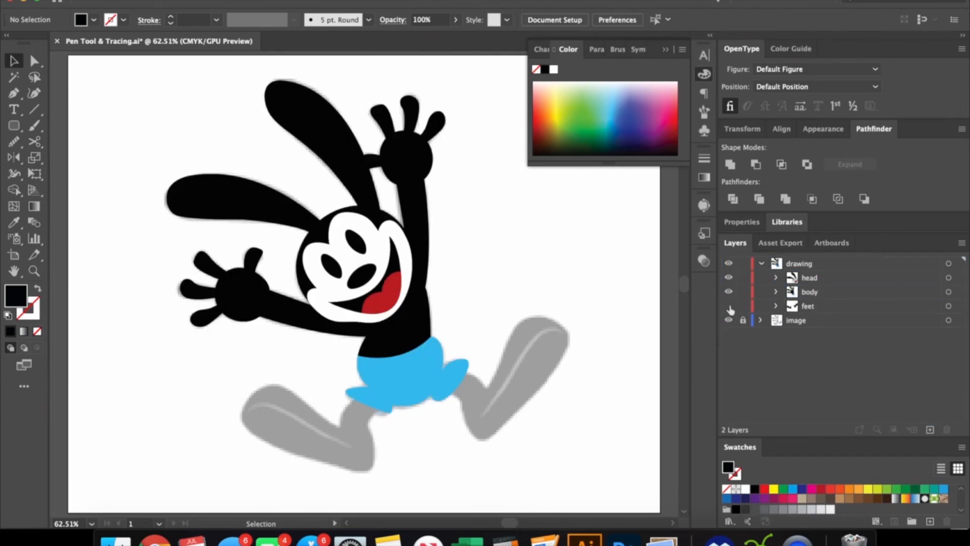
left_click(729, 278)
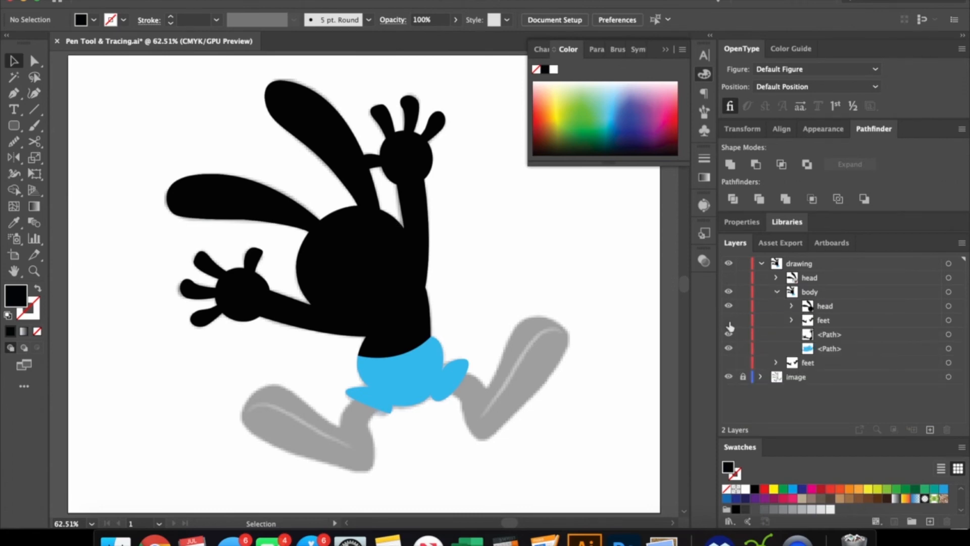
left_click(729, 320)
Step: Recolour the entire body group solid black with the Eyedropper and merge its shapes with Pathfinder
left_click(359, 311)
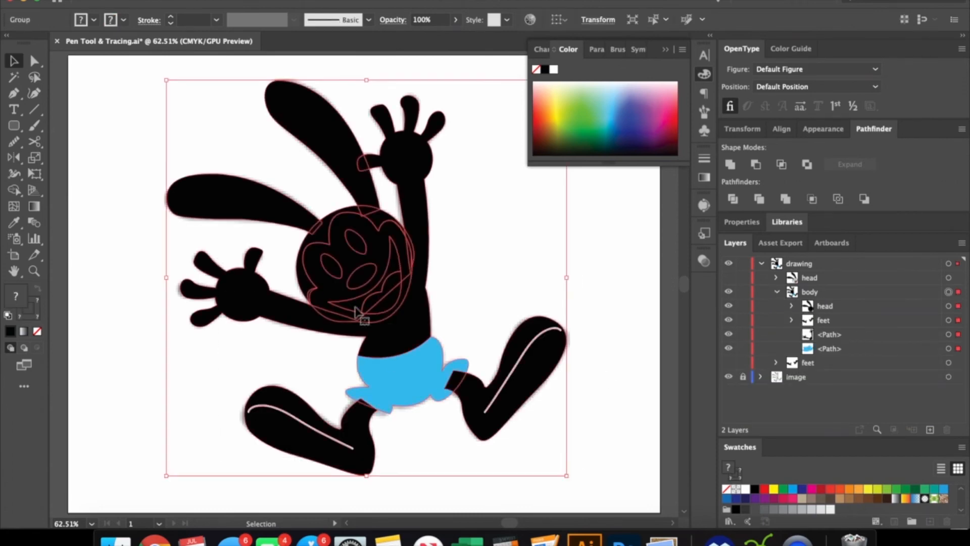
key("i")
left_click(404, 281)
key("v")
left_click(785, 198)
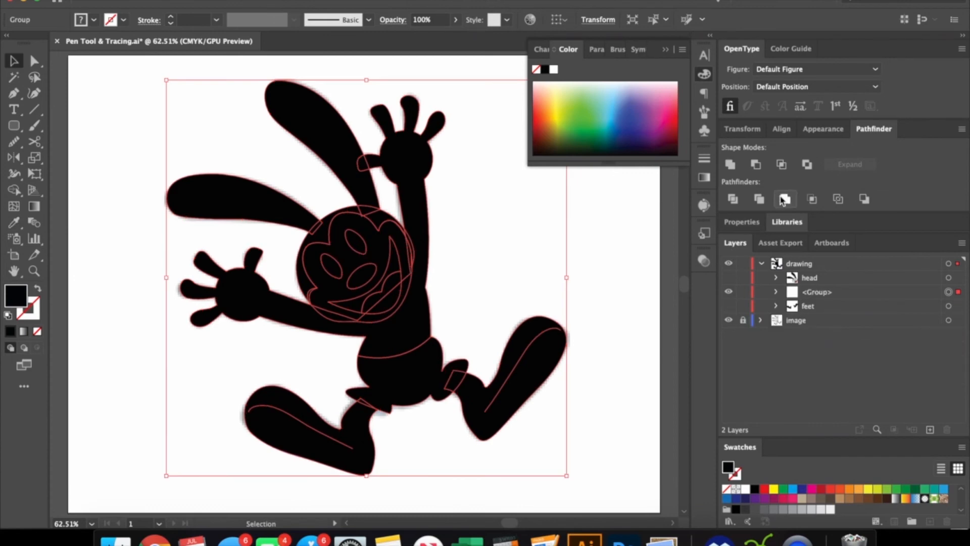
left_click(450, 293)
Step: Select the merged silhouette's compound path, remove it from its group and paste it in front on the drawing layer
key("a")
left_click(371, 290)
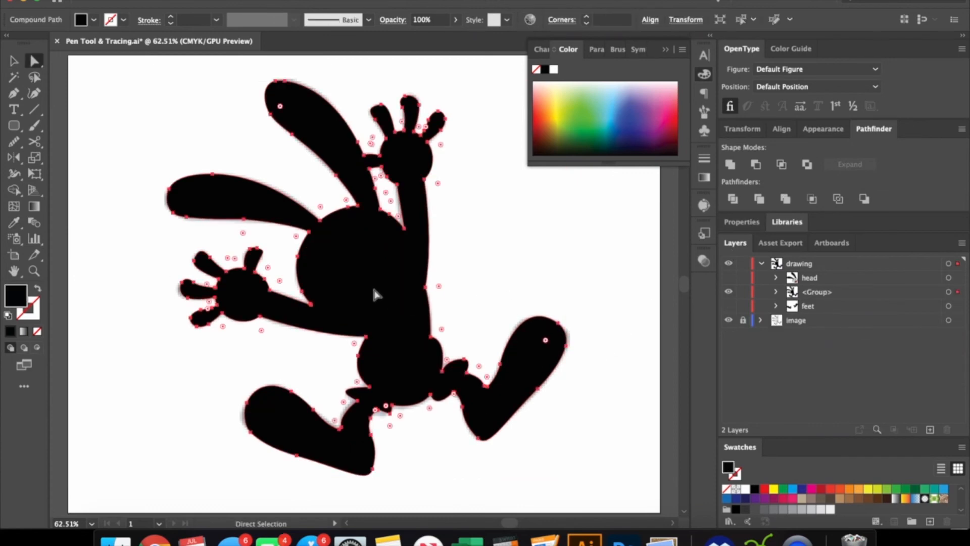
key("v")
key("Delete")
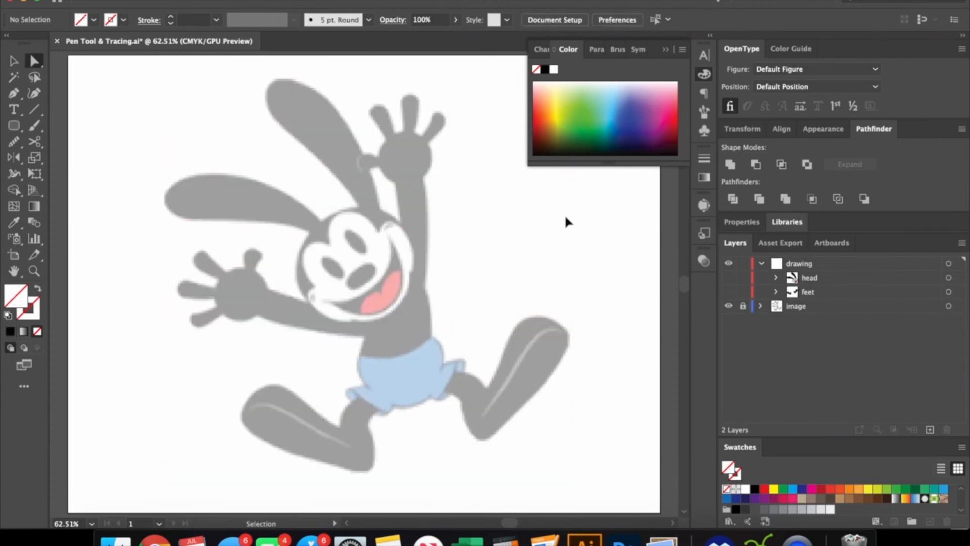
key("super+f")
left_click(581, 212)
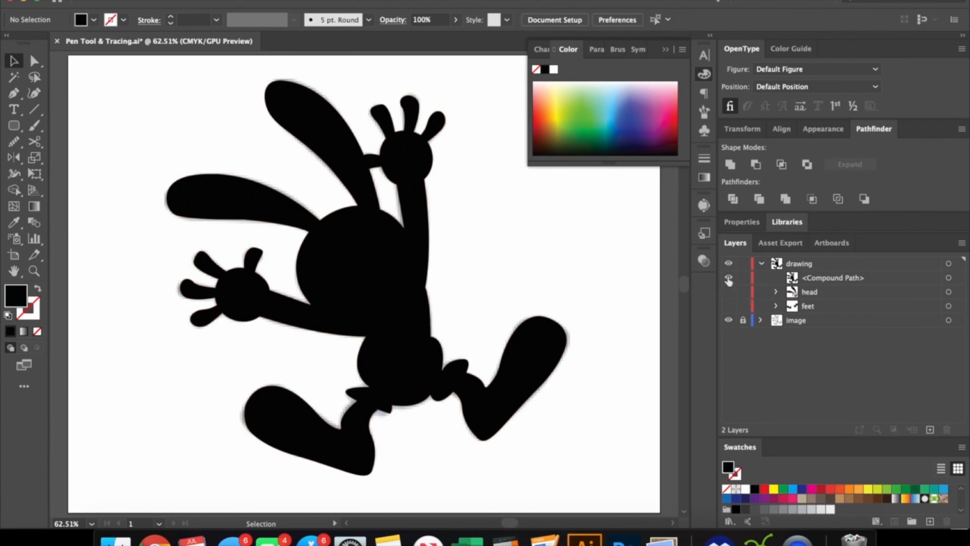
Step: Undo the silhouette extraction, merge and black recolouring of the body group, redoing some of these changes in between
key("super+z")
key("super+z")
key("super+z")
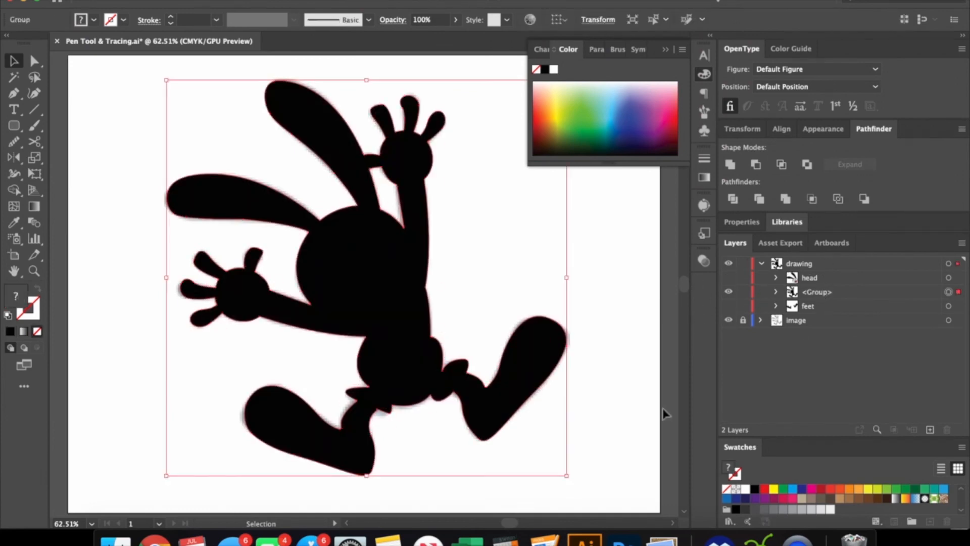
key("super+shift+z")
key("super+shift+z")
key("super+shift+z")
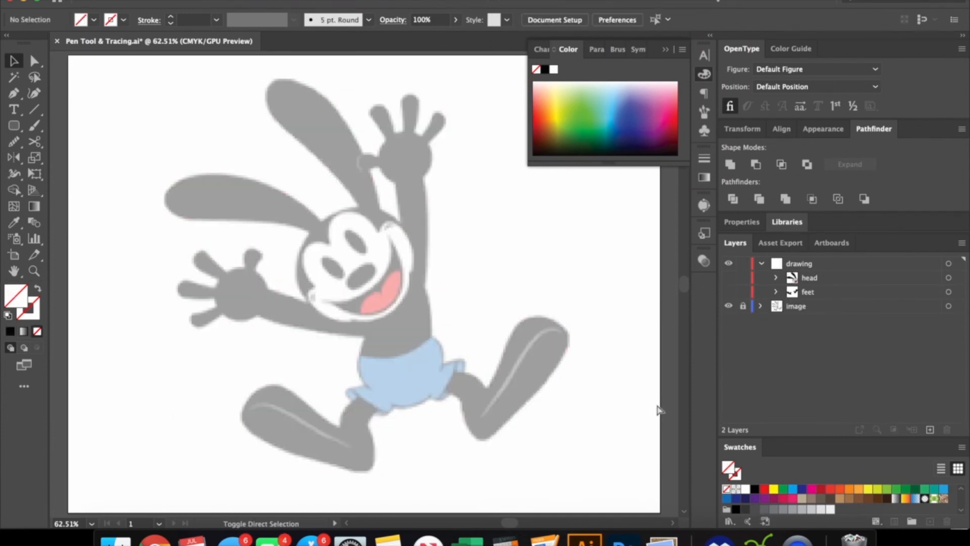
key("super+z")
key("super+z")
key("super+z")
key("super+z")
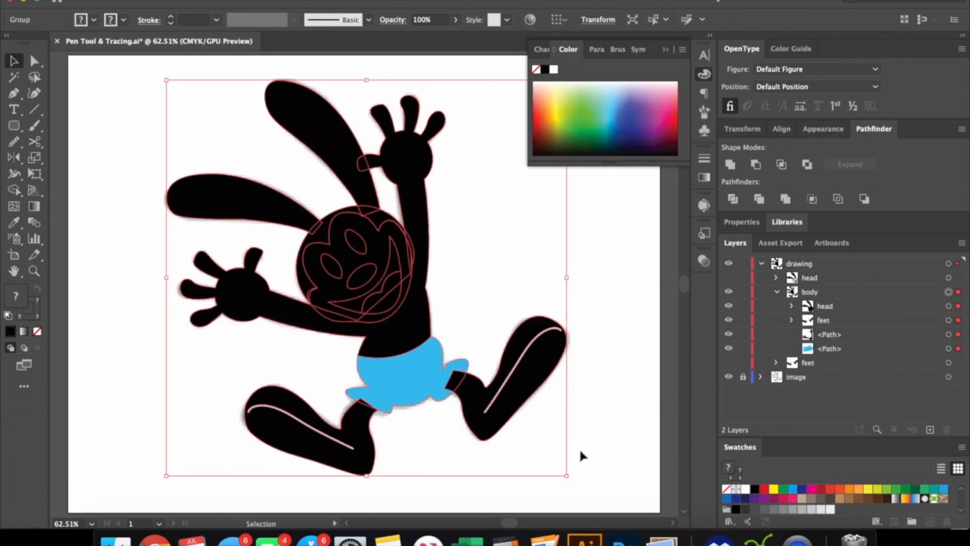
Step: Duplicate the body group within the drawing layer, then collapse and hide the upper copy
left_click_drag(815, 292, 816, 283)
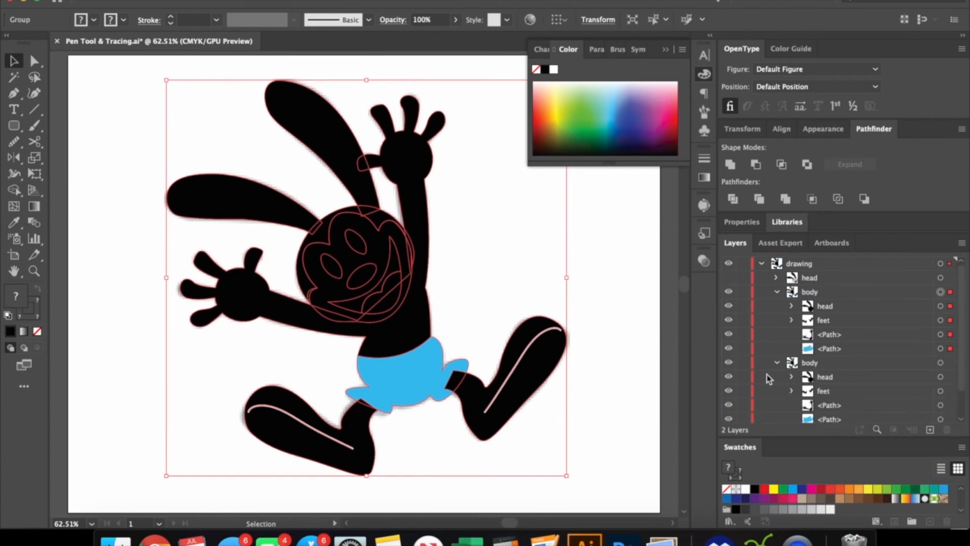
left_click(778, 292)
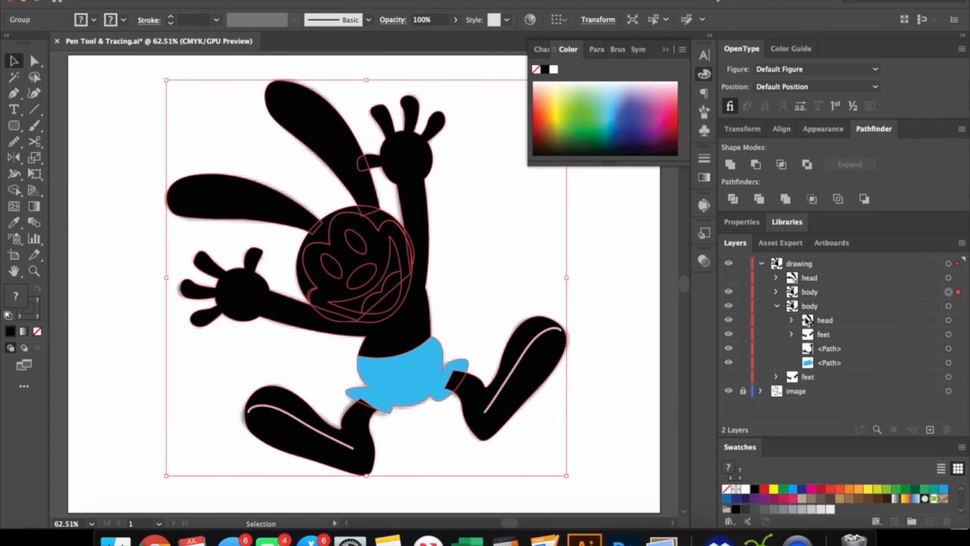
left_click(728, 293)
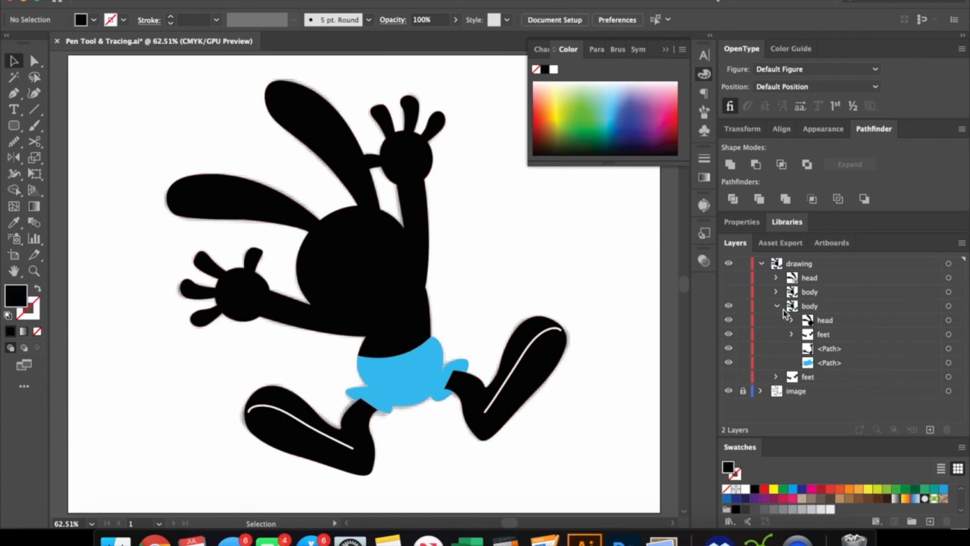
Step: Recolour the visible body group solid black with the Eyedropper and merge its shapes with Pathfinder
left_click(403, 313)
key("i")
left_click(404, 309)
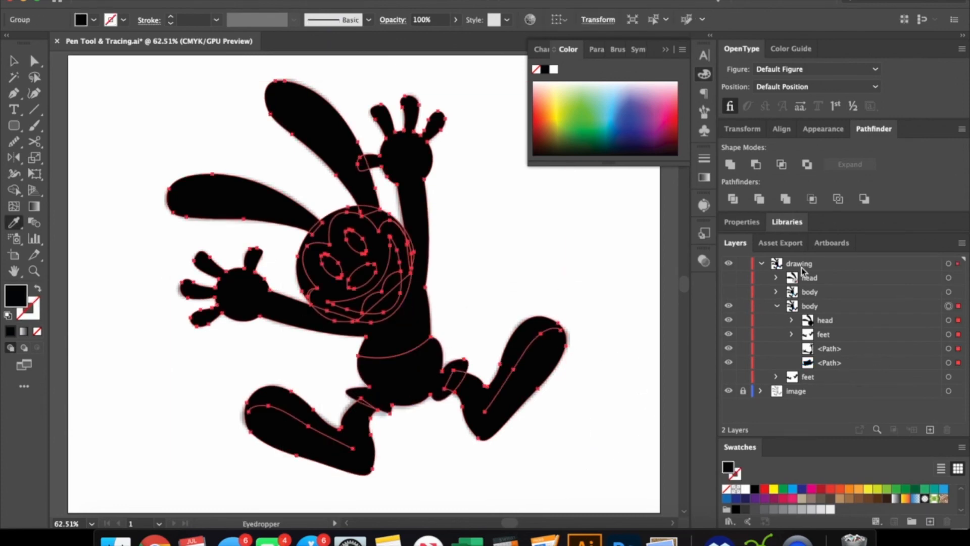
left_click(785, 199)
Step: Take the merged silhouette's compound path out of its group and place it directly in the drawing layer
key("v")
double_click(369, 294)
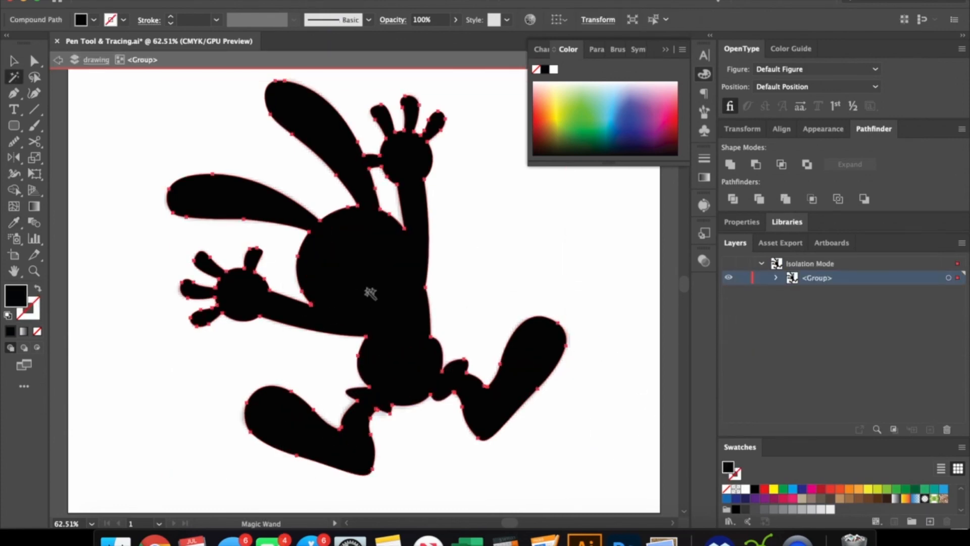
double_click(476, 277)
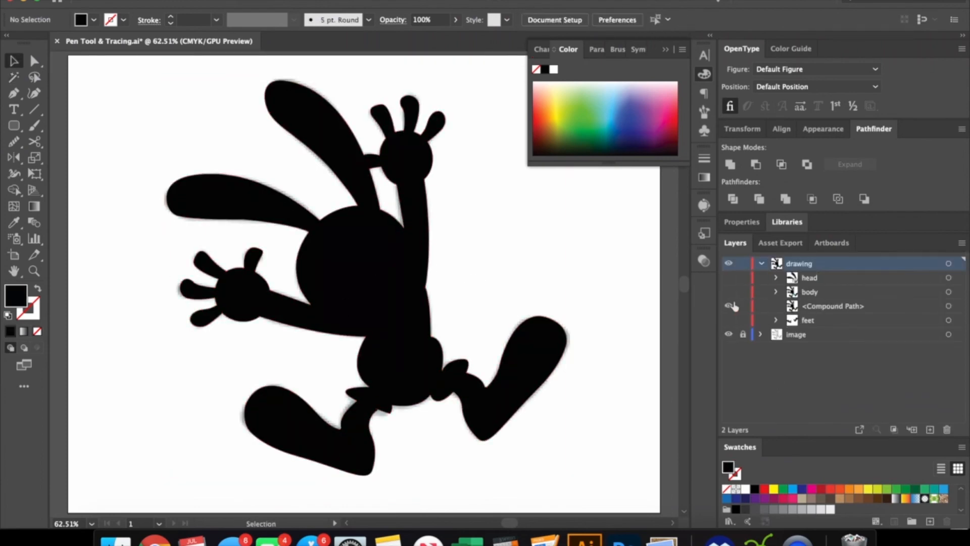
Step: Show the hidden body group above the silhouette and select its blue shorts for checking
left_click(762, 292)
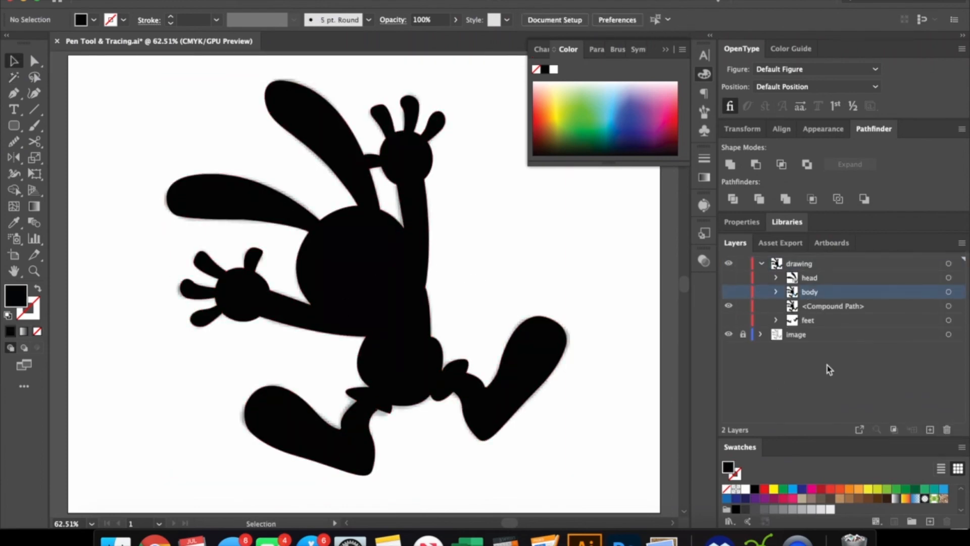
left_click(727, 292)
key("a")
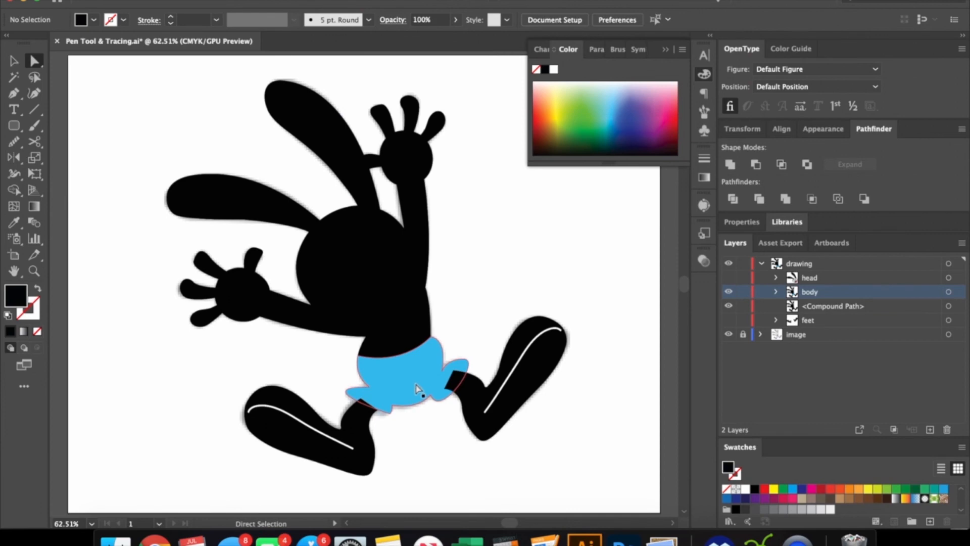
left_click(417, 389)
key("v")
left_click(487, 325)
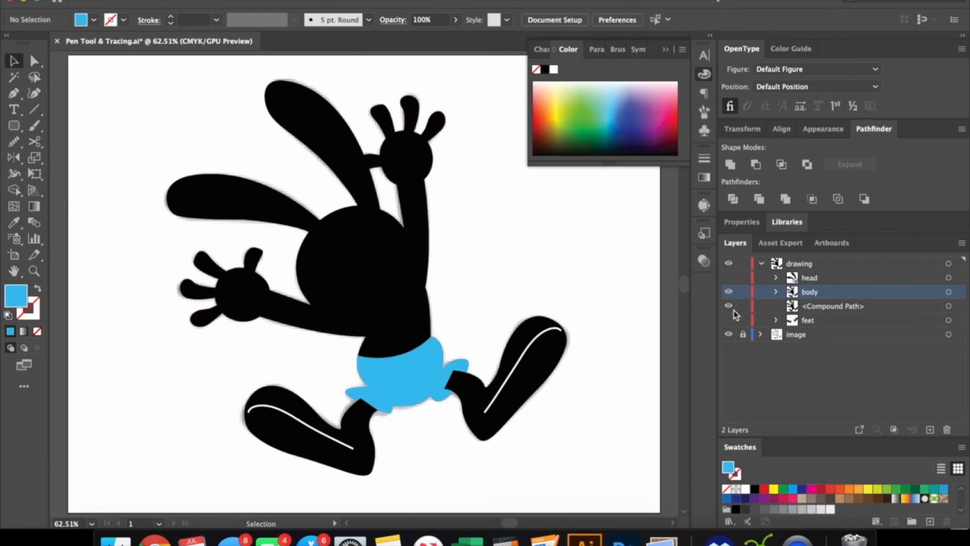
Step: Select the blue shorts within the isolated body group, leave isolation and hide the silhouette compound path
double_click(393, 379)
left_click(393, 379)
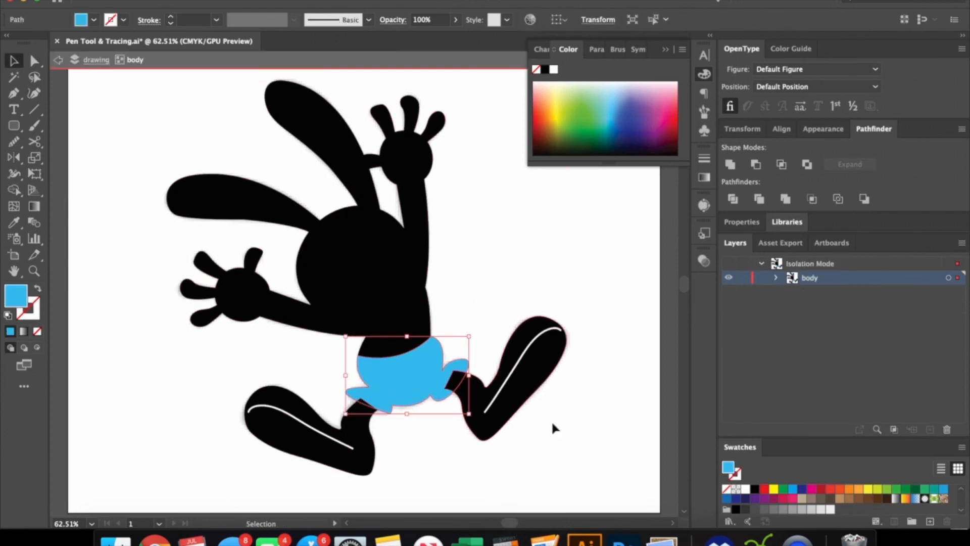
double_click(551, 420)
left_click(727, 263)
left_click(727, 263)
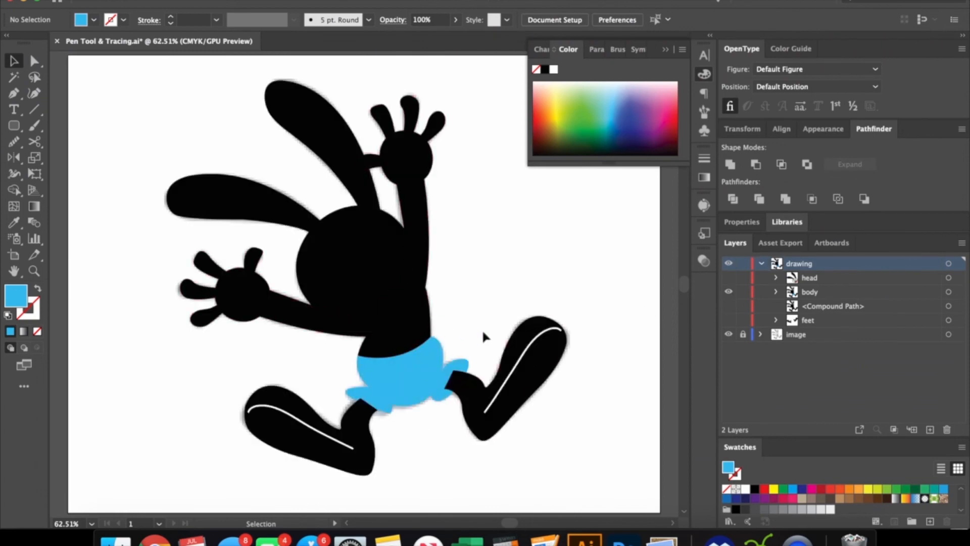
Step: Merge the body group's shapes with Pathfinder, then select its black pieces with the Magic Wand and hide them
left_click_drag(314, 374, 466, 414)
left_click(786, 198)
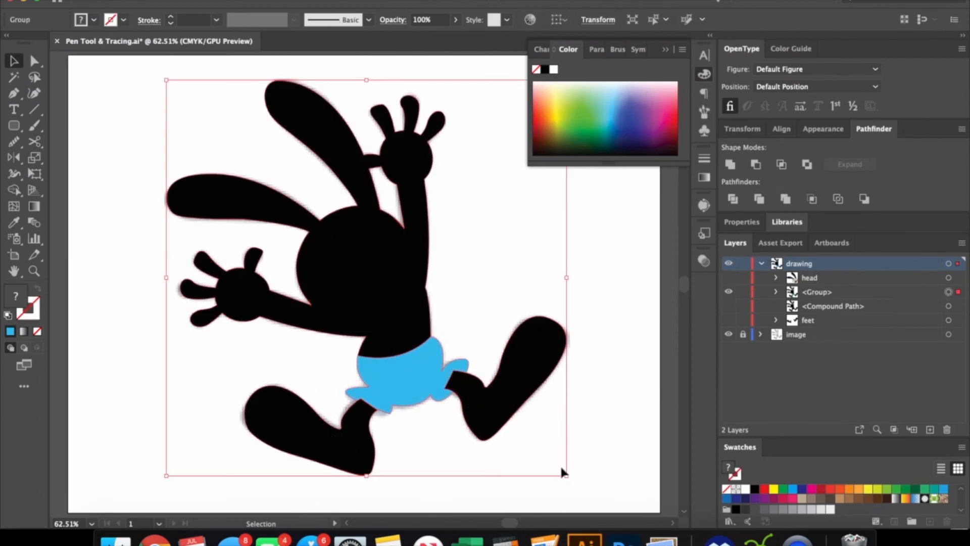
left_click(561, 467)
key("y")
left_click(364, 447)
key("super+3")
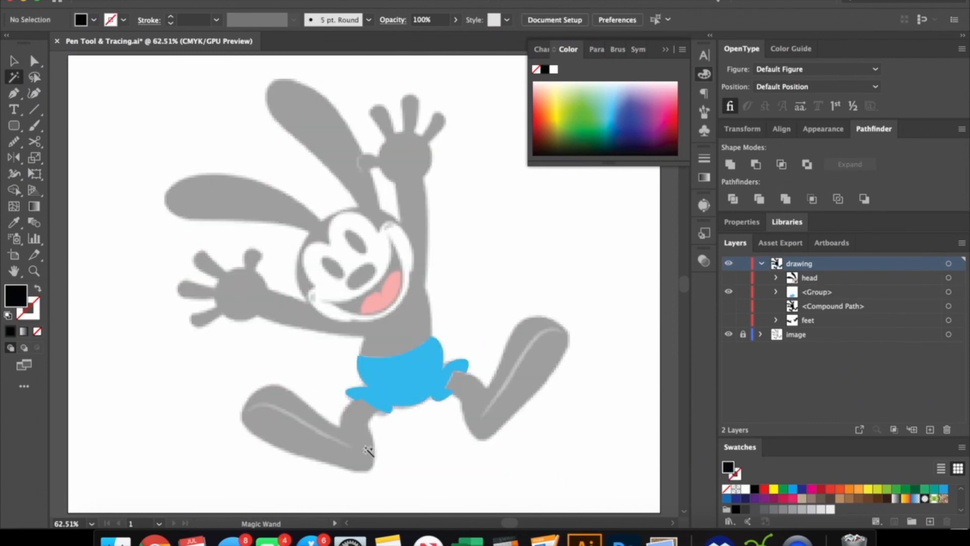
Step: Rename the group with the blue shorts "body" and the compound path "silhoutte"
key("v")
double_click(816, 292)
type("body")
key("Return")
double_click(829, 306)
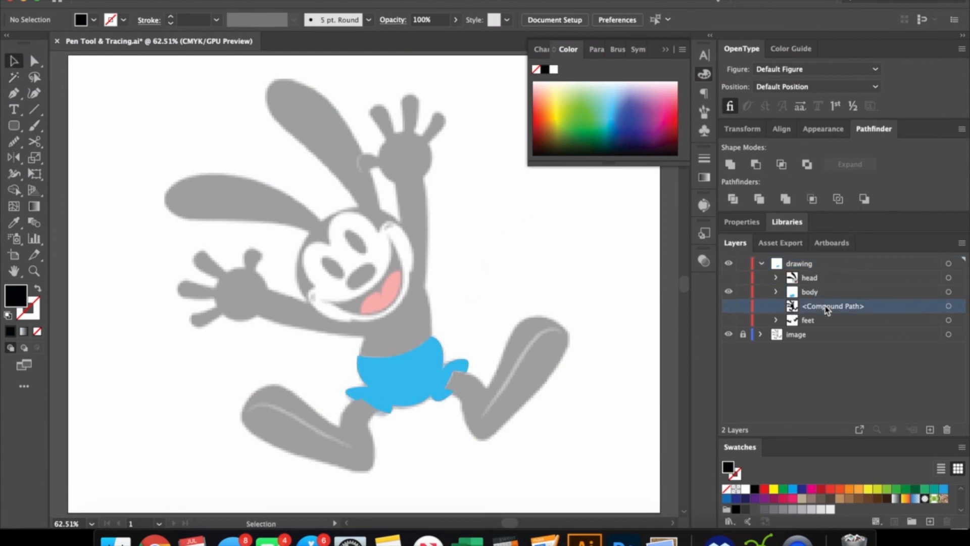
type("silhoutte")
key("Return")
Step: Place the silhoutte path below the feet group and show the silhoutte, feet, body and head
left_click_drag(816, 306, 815, 323)
left_click(729, 320)
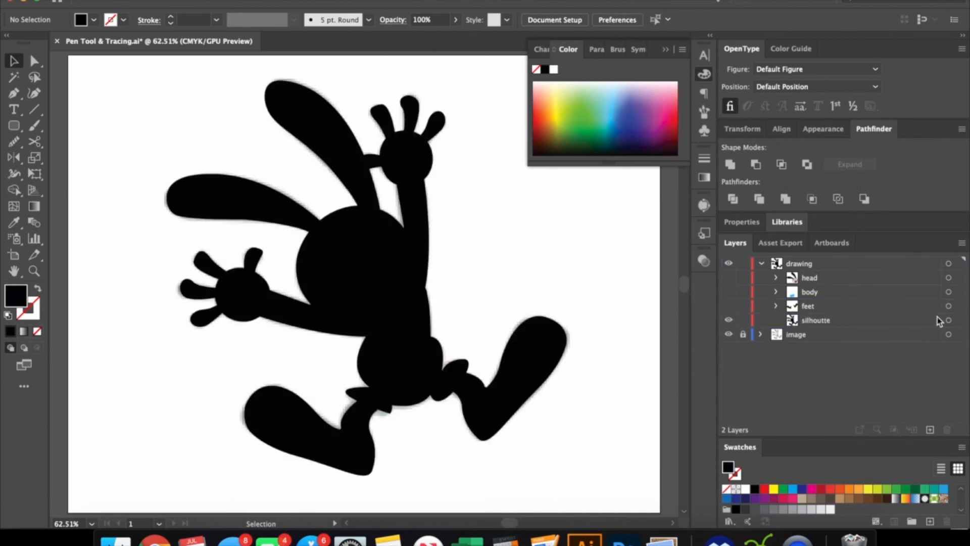
left_click(728, 306)
left_click(727, 292)
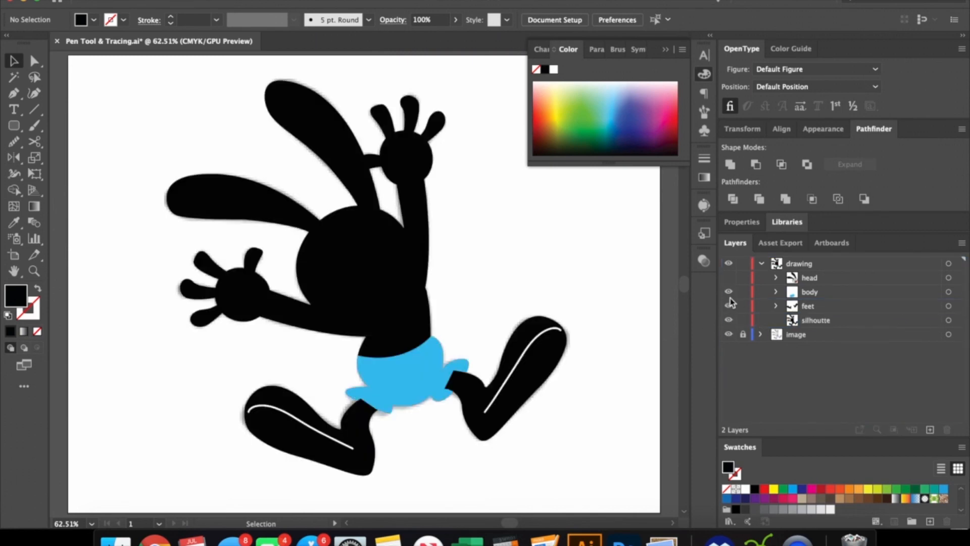
left_click(728, 278)
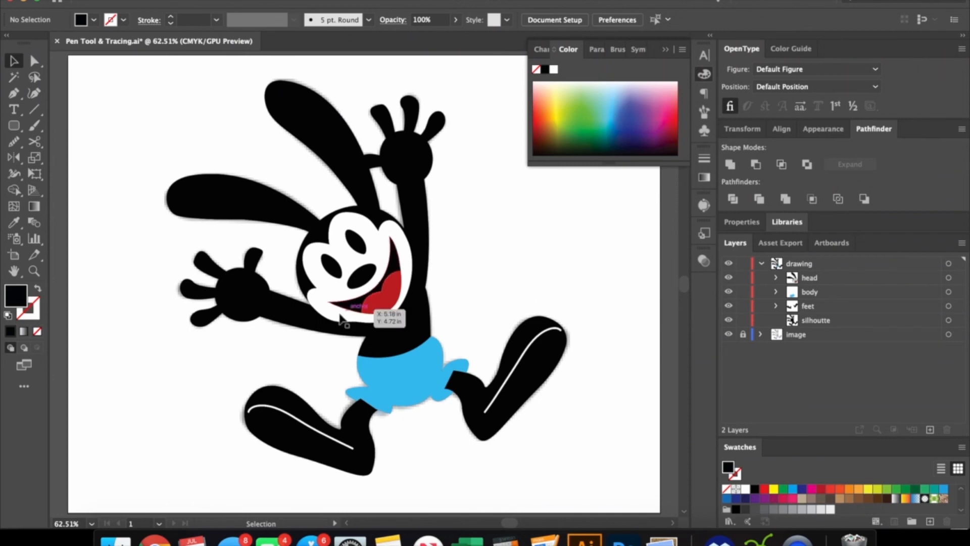
Step: Examine the face up close and compare the head group with the black silhouette behind it by toggling the head's visibility
key("z")
left_click_drag(317, 300, 541, 290)
key("super+0")
left_click(729, 278)
left_click(728, 278)
left_click_drag(441, 294, 392, 350)
key("v")
left_click(260, 316)
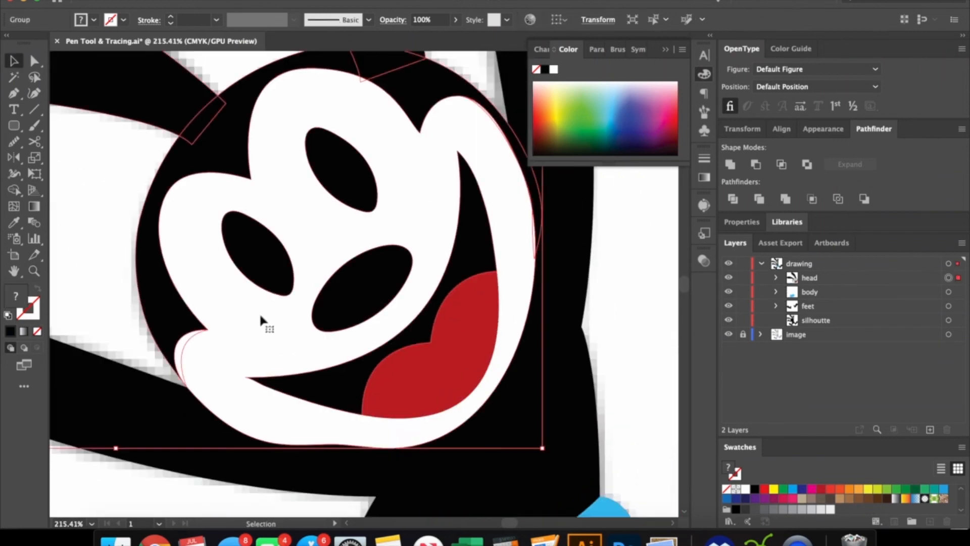
left_click(948, 292)
left_click(641, 277)
key("z")
left_click_drag(640, 278, 606, 283)
key("v")
left_click(728, 277)
left_click(728, 277)
Step: Isolate the head group and scale the white face shape down slightly, then leave isolation
double_click(378, 281)
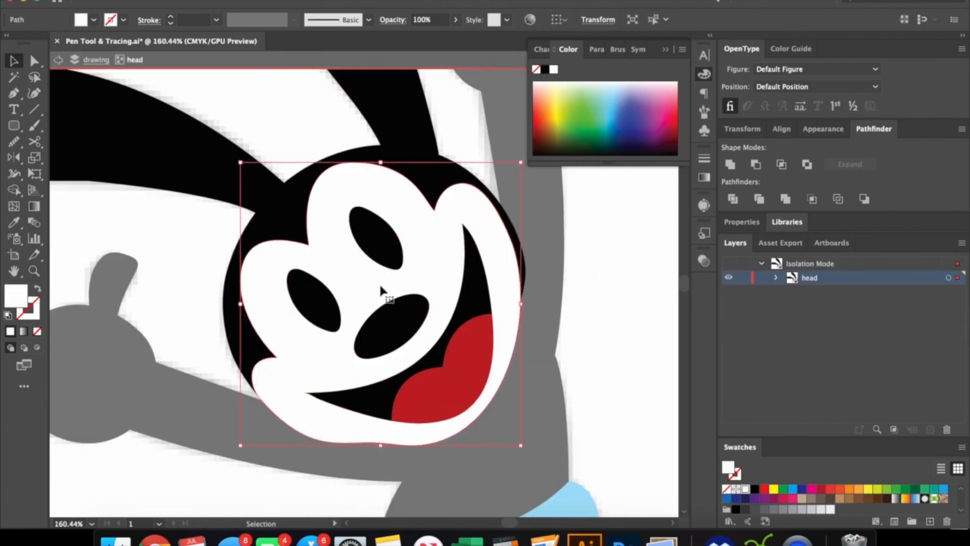
left_click_drag(241, 163, 243, 165)
left_click(609, 338)
double_click(164, 273)
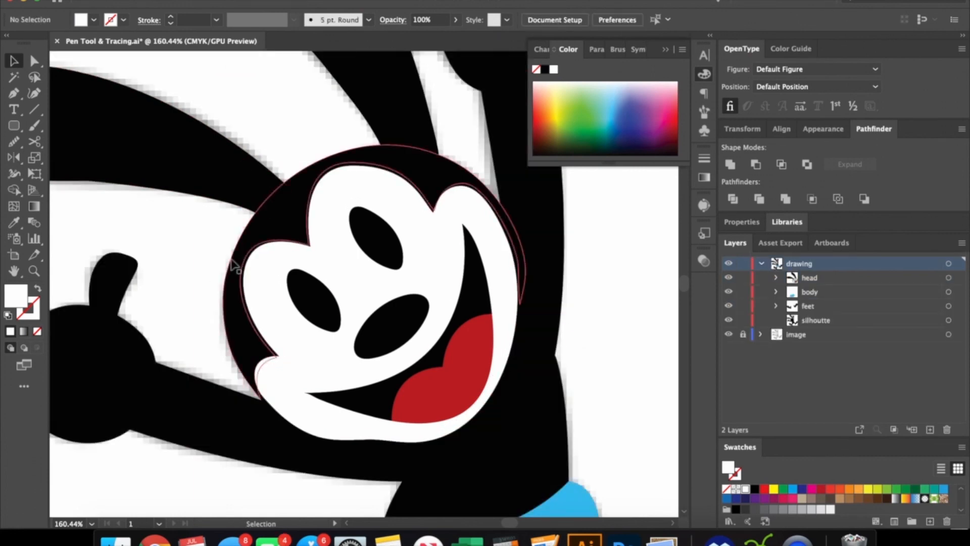
Step: Select the white face and its inner features together in the isolated head group and scale them down slightly
double_click(449, 244)
left_click(449, 244)
left_click_drag(381, 165, 386, 169)
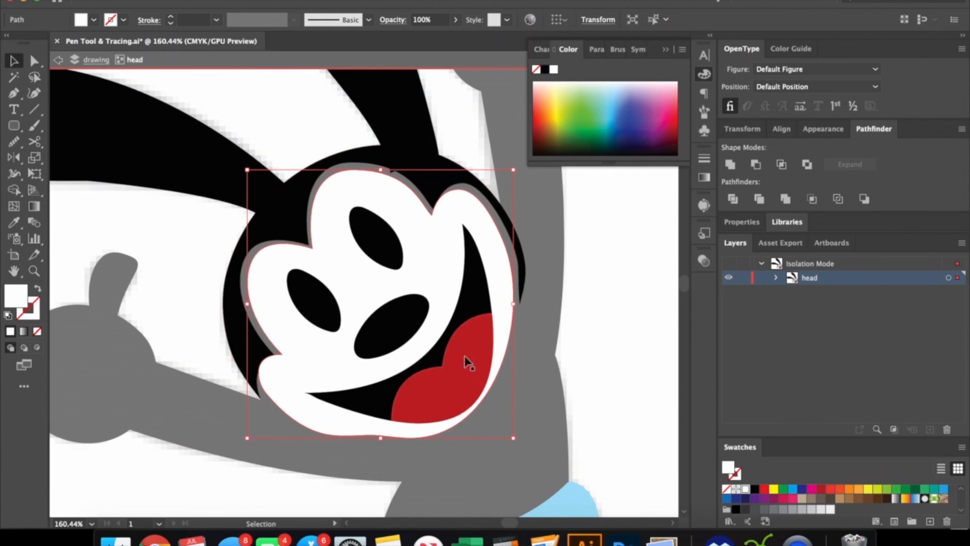
key("super+z")
left_click(448, 370, "shift")
left_click(430, 364, "shift")
left_click(430, 364, "shift")
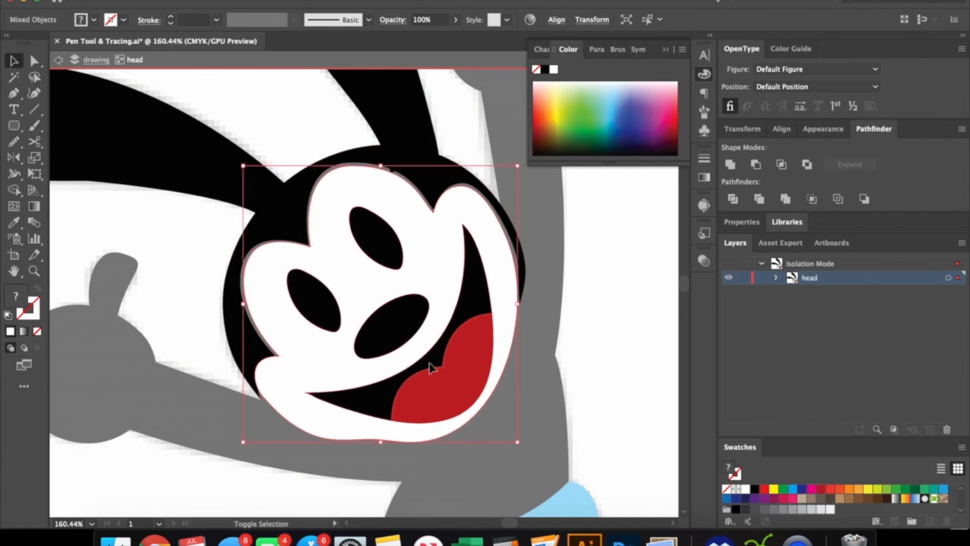
left_click_drag(518, 443, 513, 440)
double_click(624, 289)
Step: Reopen the isolated head group, select the facial features and nudge them into position on the head
double_click(393, 302)
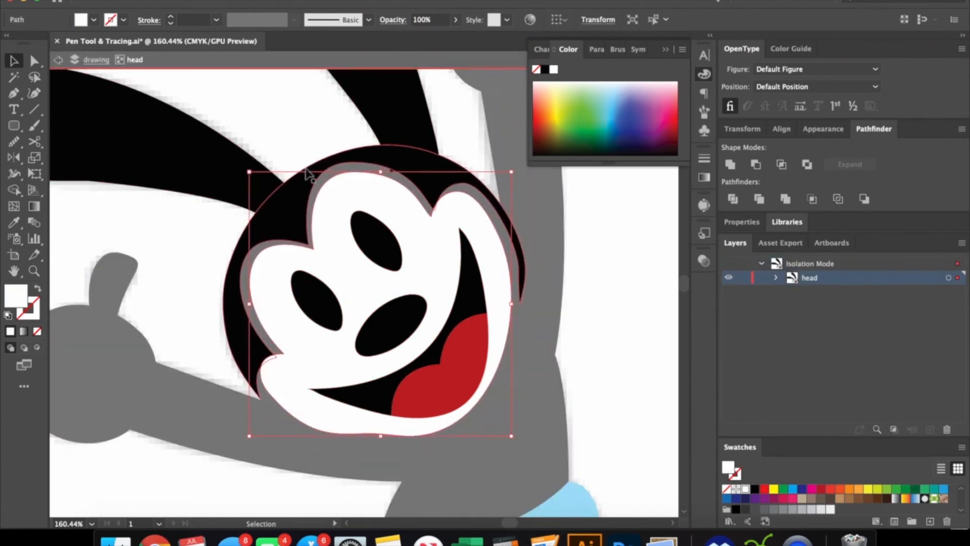
key("a")
left_click_drag(512, 435, 244, 165)
key("Right")
key("Right")
key("Left")
Step: Delete the redundant black head shape behind the face, leave isolation and view the whole artboard
left_click(534, 196)
left_click(425, 175)
key("Delete")
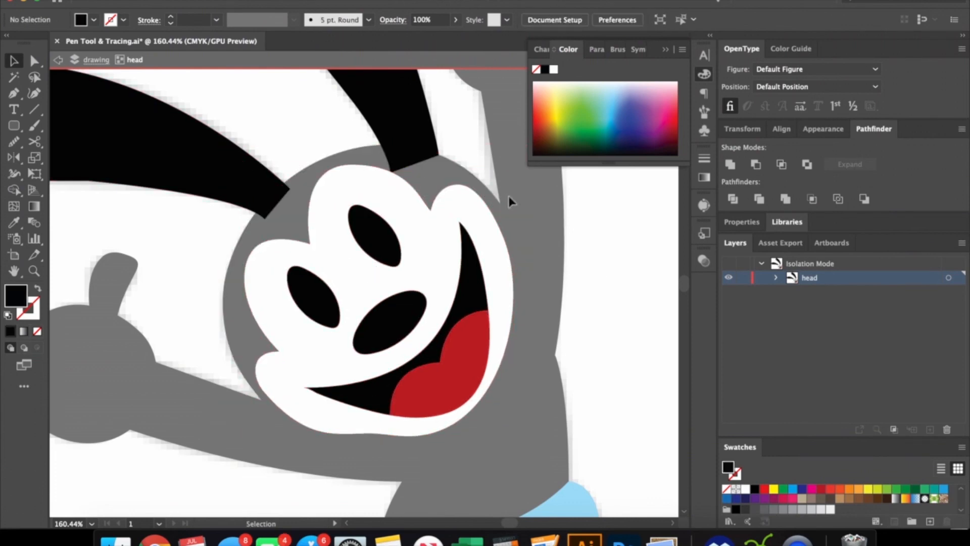
double_click(600, 280)
key("z")
left_click_drag(570, 301, 417, 372)
key("super+0")
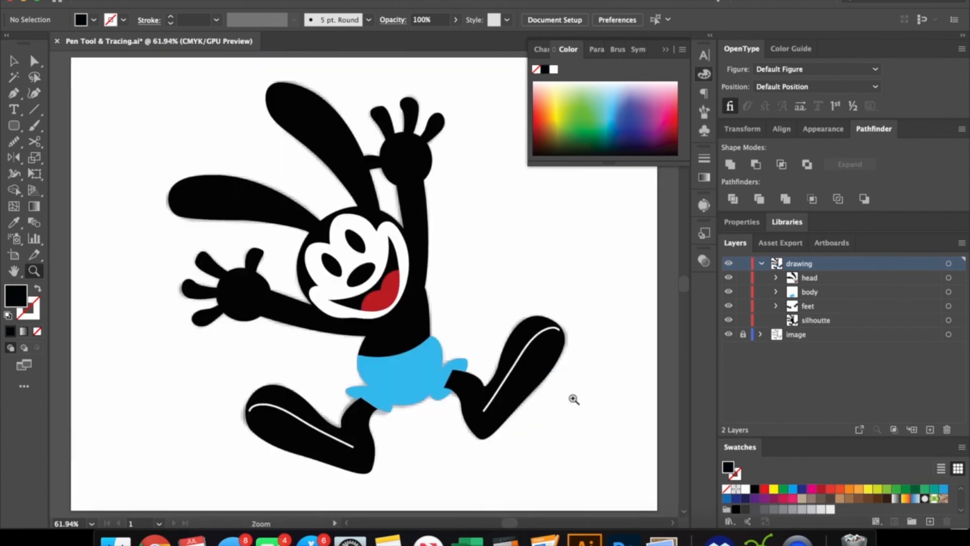
left_click(665, 47)
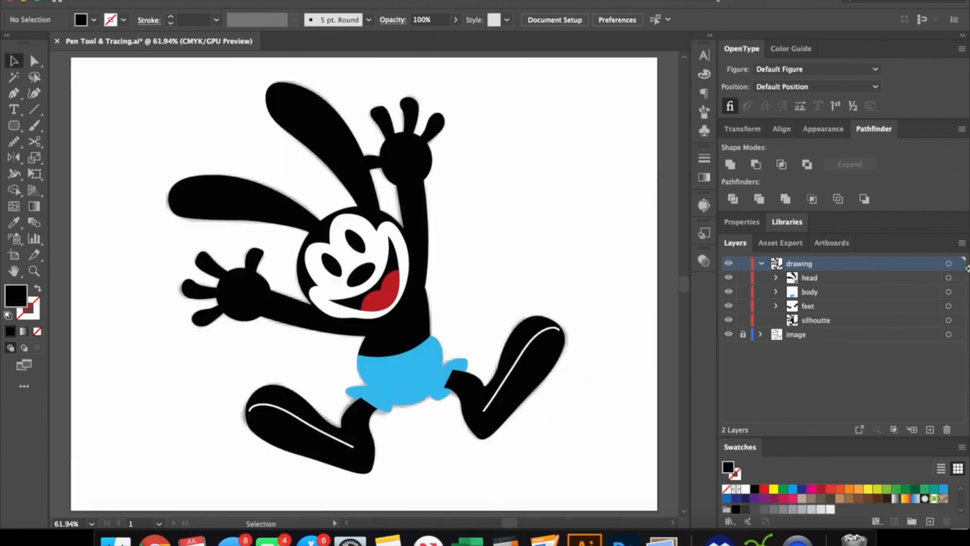
Step: Expand all artwork in the drawing layer and combine it into one group with Pathfinder Merge
left_click(948, 265)
left_click(157, 0)
left_click(171, 126)
left_click(785, 201)
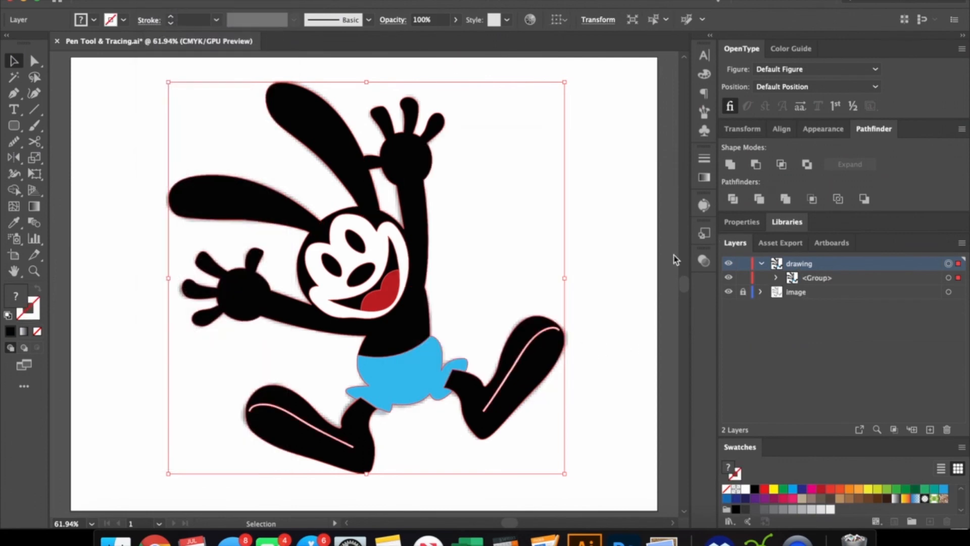
Step: Isolate the merged artwork, select all its black shapes with the Magic Wand and group them
left_click(597, 414)
left_click_drag(448, 397, 500, 331)
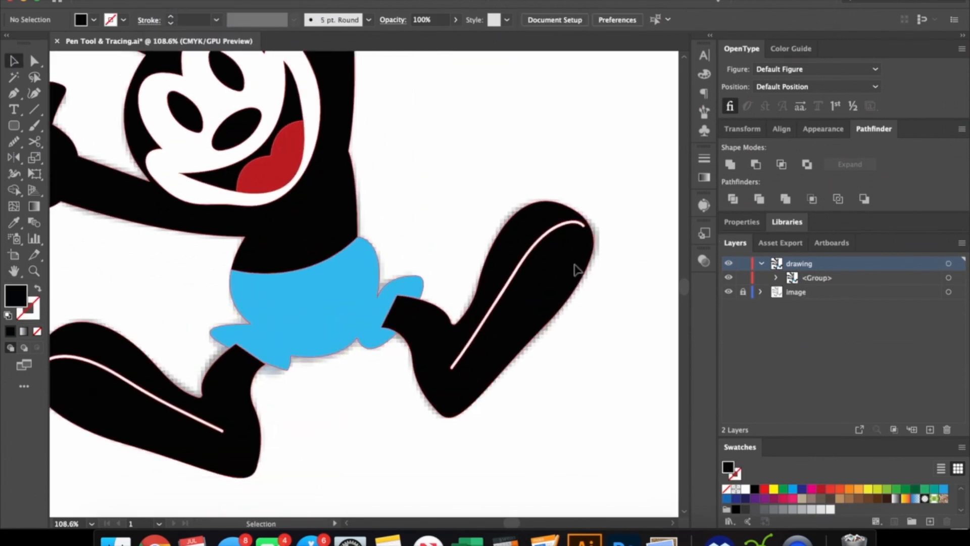
left_click(549, 272)
left_click_drag(548, 240, 495, 260)
double_click(390, 249)
key("y")
left_click(391, 241)
key("super+g")
left_click(776, 277)
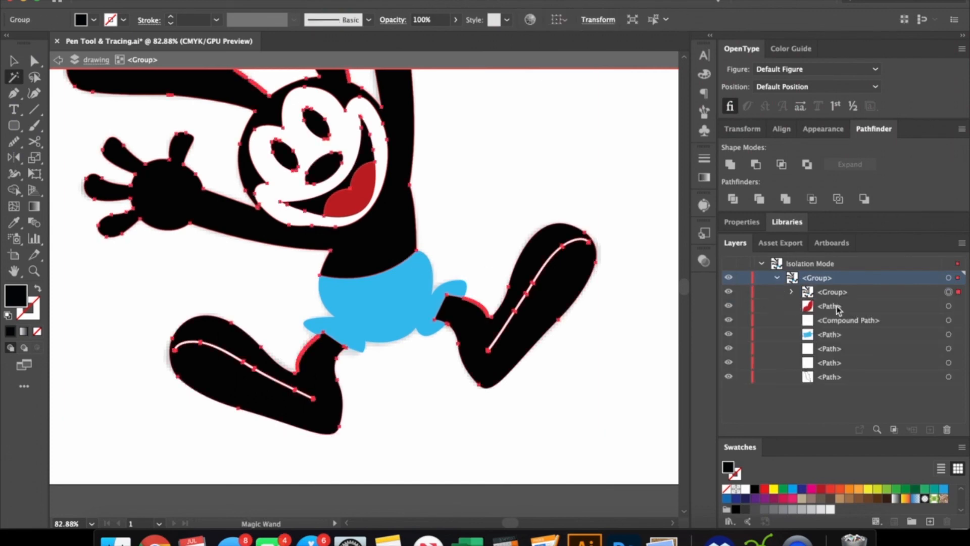
Step: Use the Magic Wand to gather the red, blue and white shapes into a separate group for each colour
left_click(339, 204)
key("super+g")
left_click(392, 303)
key("super+g")
left_click(310, 161)
key("super+g")
key("v")
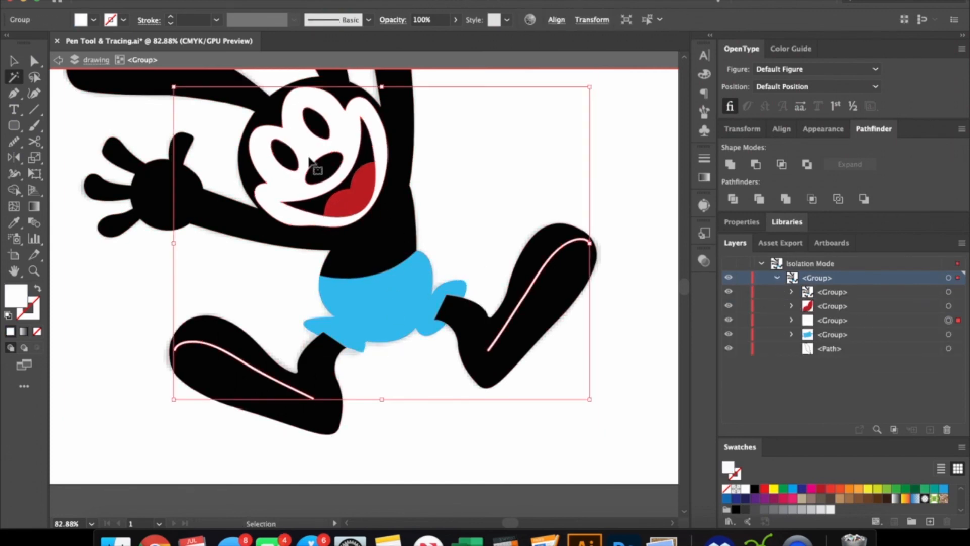
Step: Delete the leftover ungrouped path from the isolated artwork group
left_click(505, 195)
left_click(948, 349)
key("Delete")
Step: Rename the black shapes' group "black" and the tongue's group "red"
double_click(829, 293)
double_click(860, 293)
type("black")
key("Return")
double_click(861, 308)
type("red")
key("Return")
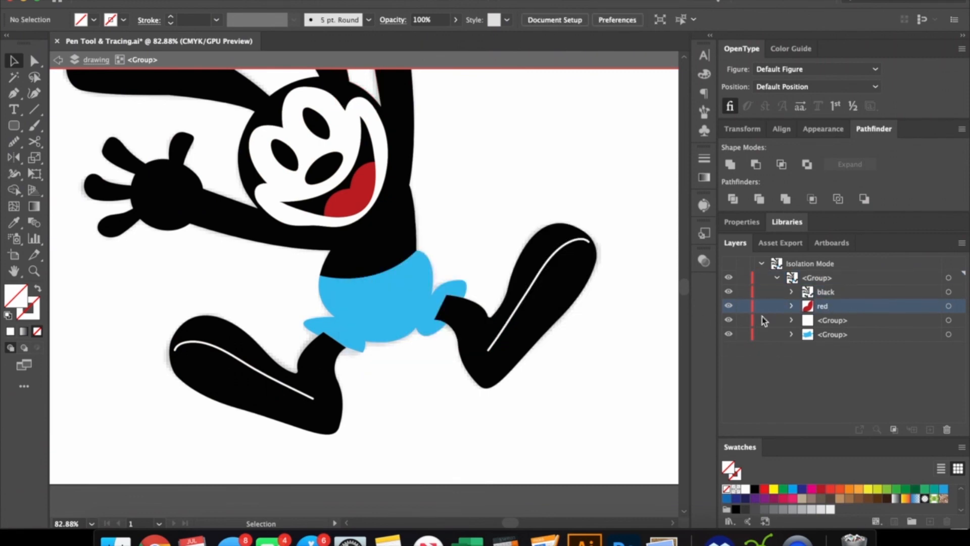
Step: Rename the white shapes' group "white" and the shorts' group "blue"
double_click(875, 321)
type("white")
key("Return")
double_click(867, 334)
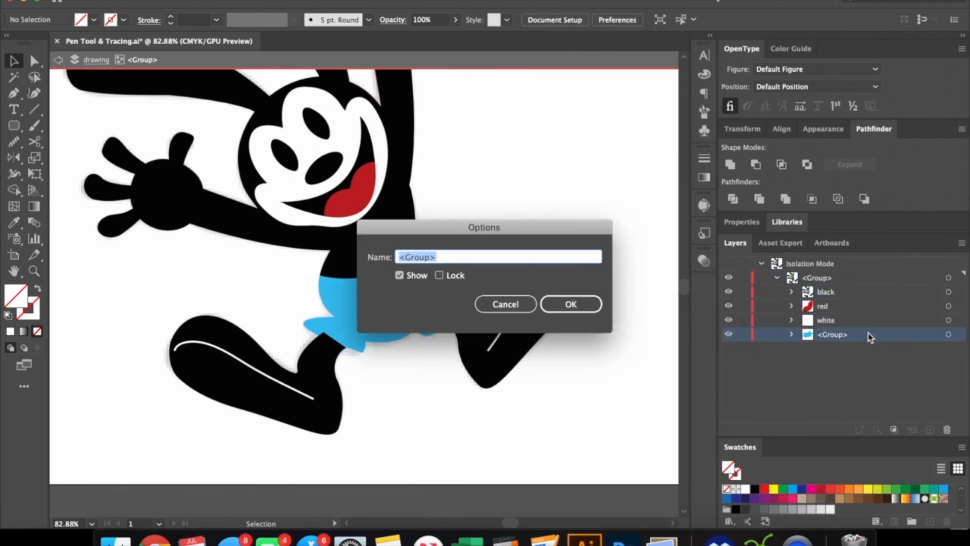
type("blue")
key("Return")
Step: Place the blue group above the white group, leave isolation and hide the reference image layer
left_click_drag(844, 333, 836, 321)
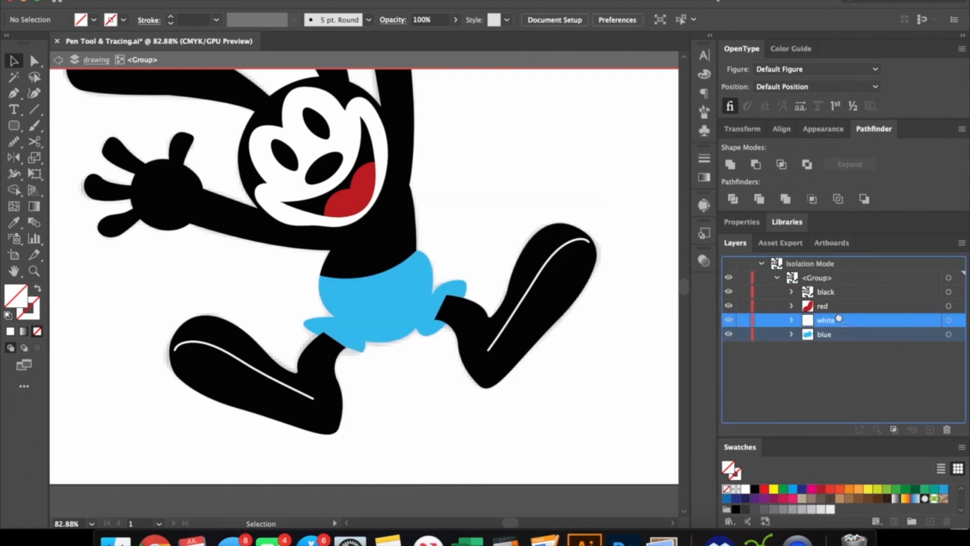
double_click(634, 350)
key("super+0")
left_click(728, 349)
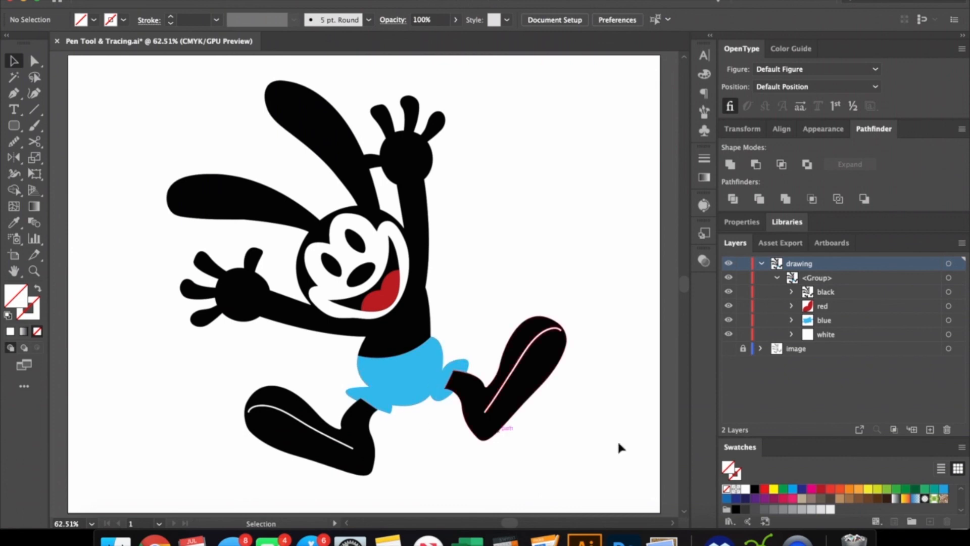
Step: Move the whole character toward the artboard's left side and add the text "OSWALD" to its right
left_click_drag(431, 390, 364, 389)
left_click(475, 245)
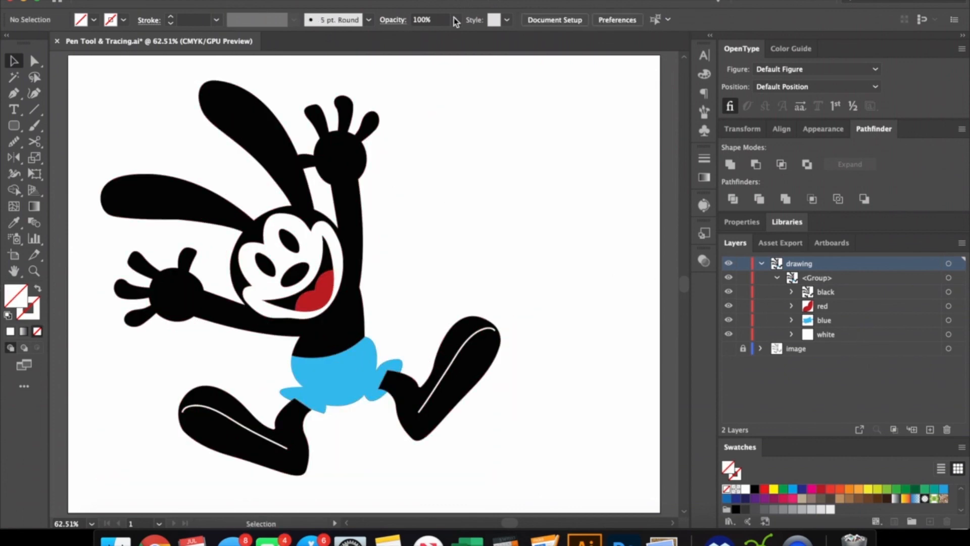
left_click(703, 56)
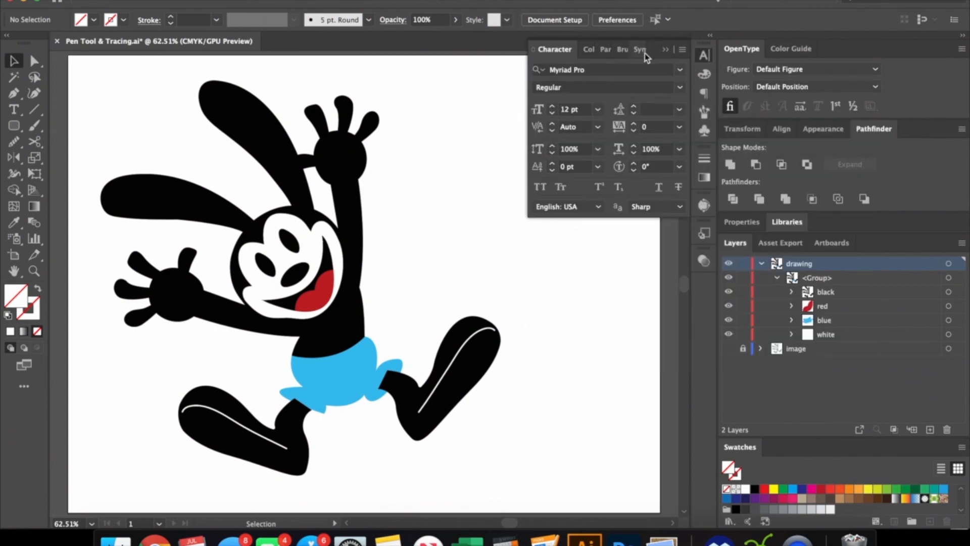
key("t")
left_click(435, 205)
type("OSWALD")
Step: Enlarge the OSWALD text and change its font to CCThatsAllFolksOpen
left_click(14, 61)
left_click_drag(469, 208, 613, 309)
left_click(531, 20)
type("thats")
left_click(575, 90)
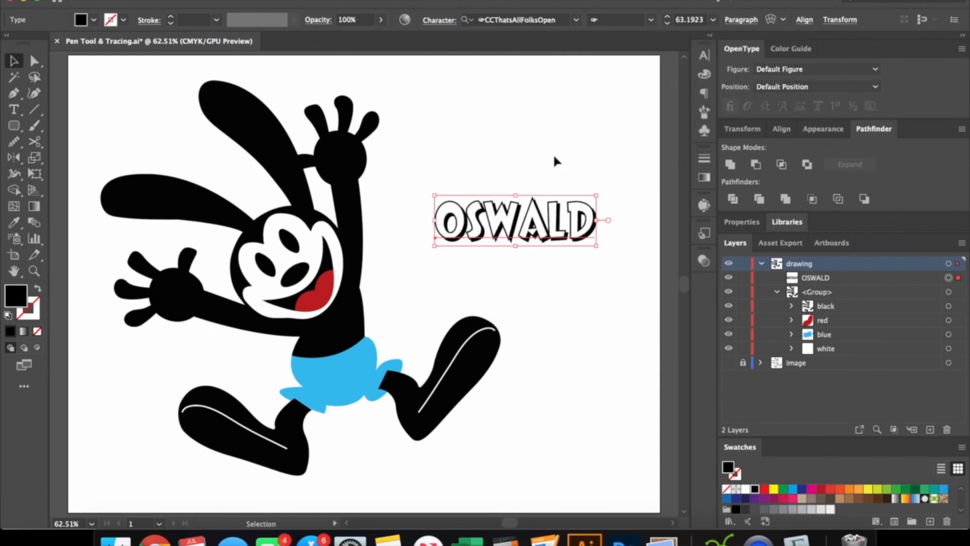
Step: Set the OSWALD text's font size to 150 pt
left_click(704, 55)
double_click(572, 109)
type("150")
key("Return")
left_click(668, 50)
Step: Scale the OSWALD text down and place it along the artboard's lower edge below the character
scroll(505, 202, "right", 4)
left_click_drag(470, 197, 356, 200)
left_click_drag(427, 141, 427, 169)
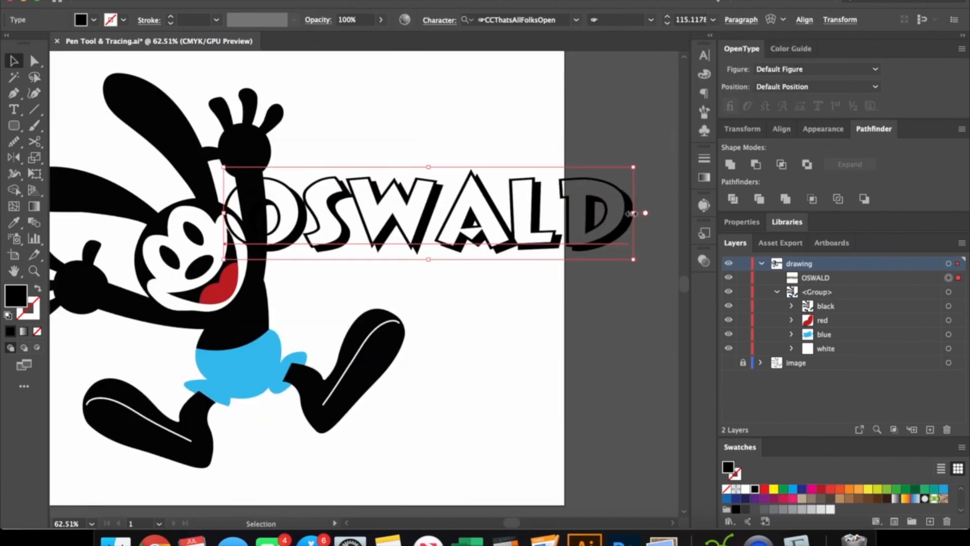
left_click_drag(632, 260, 493, 229)
left_click_drag(353, 200, 367, 477)
scroll(455, 364, "left", 4)
Step: Shift the character slightly up and left, then enlarge the OSWALD text and fine-tune its position beneath the feet
left_click_drag(347, 346, 322, 328)
left_click(356, 480)
left_click_drag(602, 505, 626, 511)
left_click_drag(444, 480, 445, 472)
left_click(555, 394)
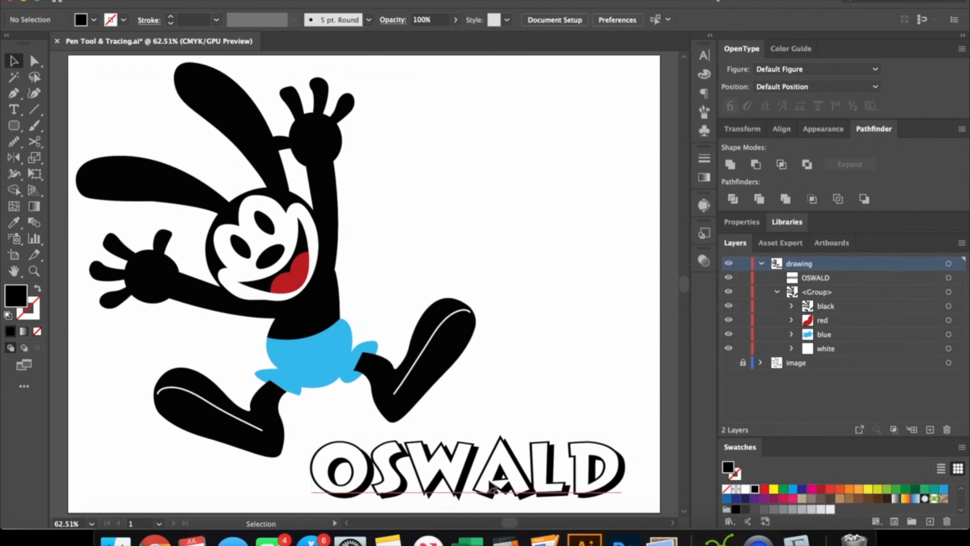
left_click(444, 472)
left_click_drag(468, 433, 467, 423)
left_click(613, 405)
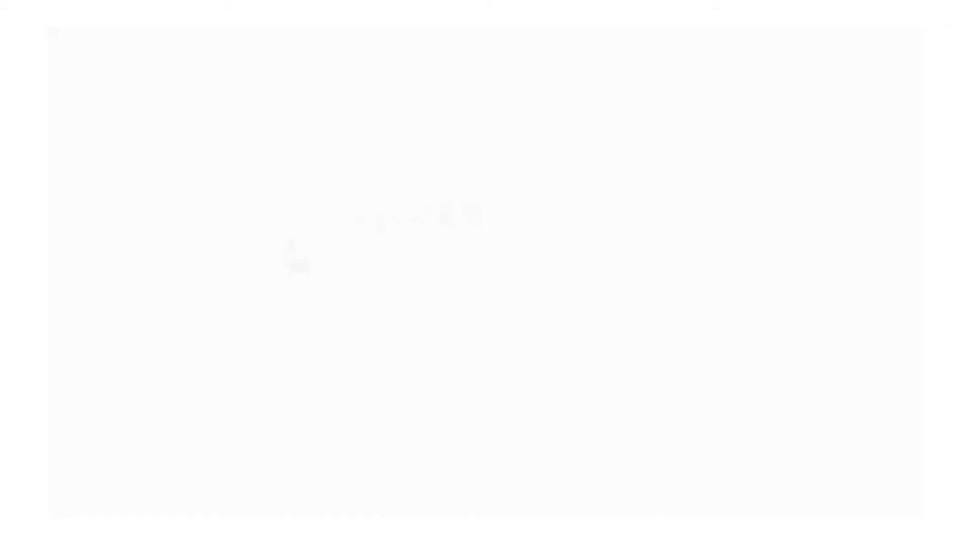